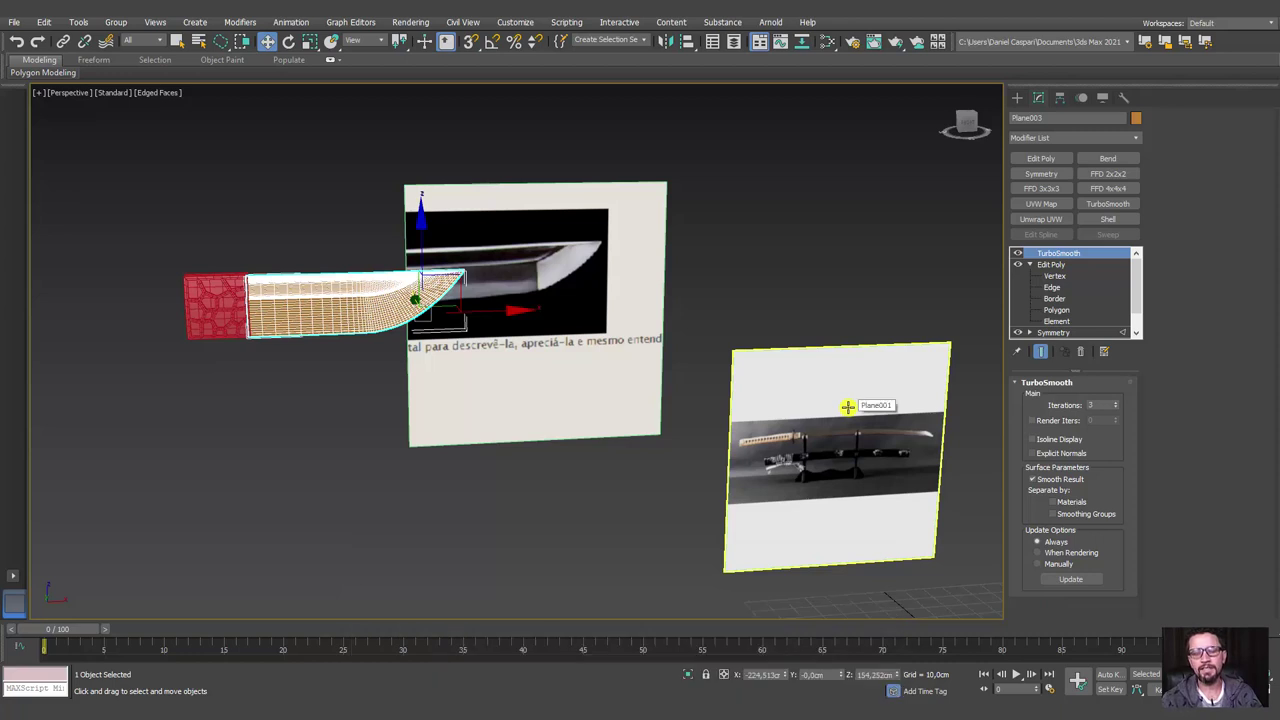
Zoom into the tsuba and handle reference photo in Photoshop, then back out to the whole collage.
scroll(788, 436, "down", 3)
scroll(800, 460, "up", 3)
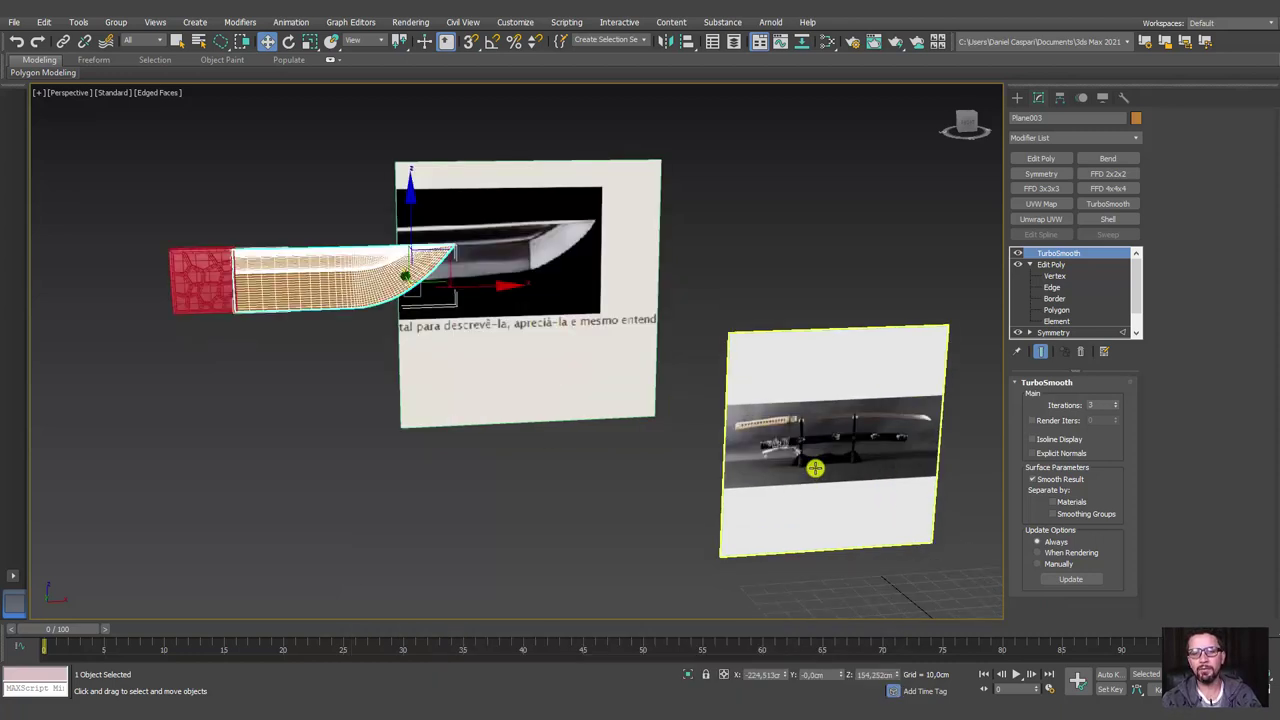
scroll(600, 425, "up", 3)
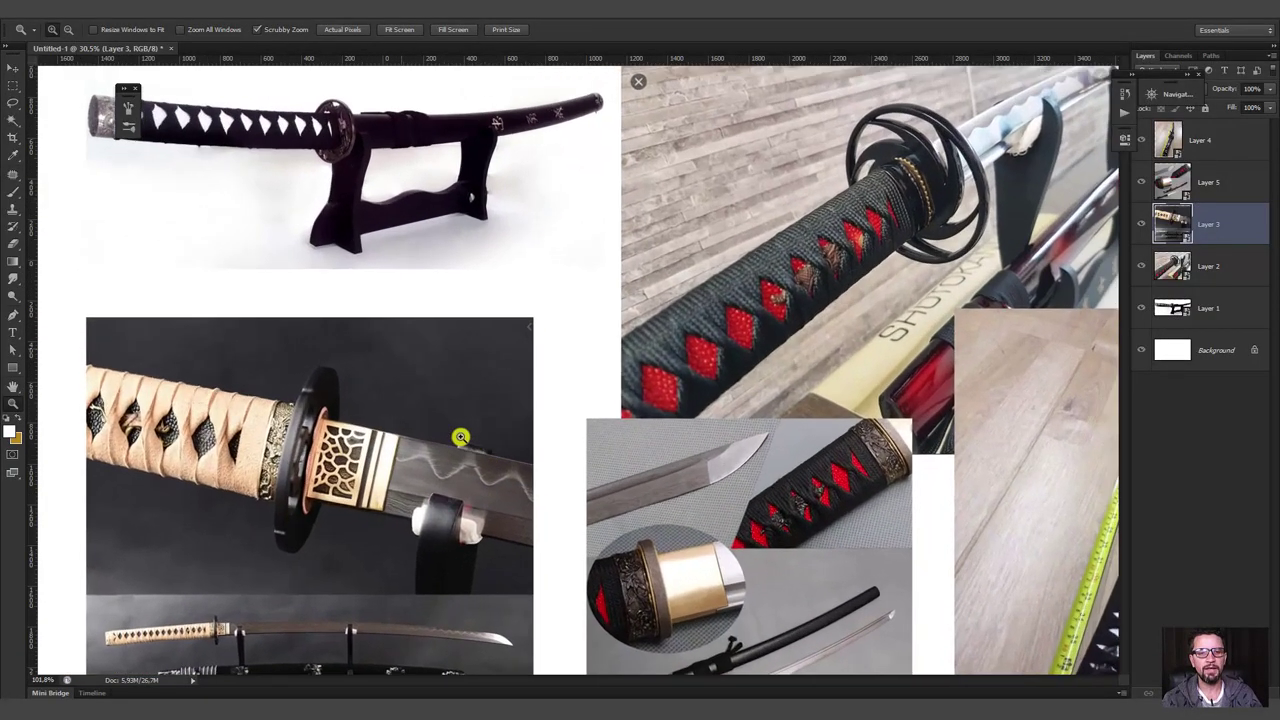
left_click_drag(322, 376, 342, 482)
mouse_move(577, 476)
left_mouse_down()
mouse_move(608, 517)
mouse_move(674, 523)
mouse_move(622, 464)
left_mouse_up()
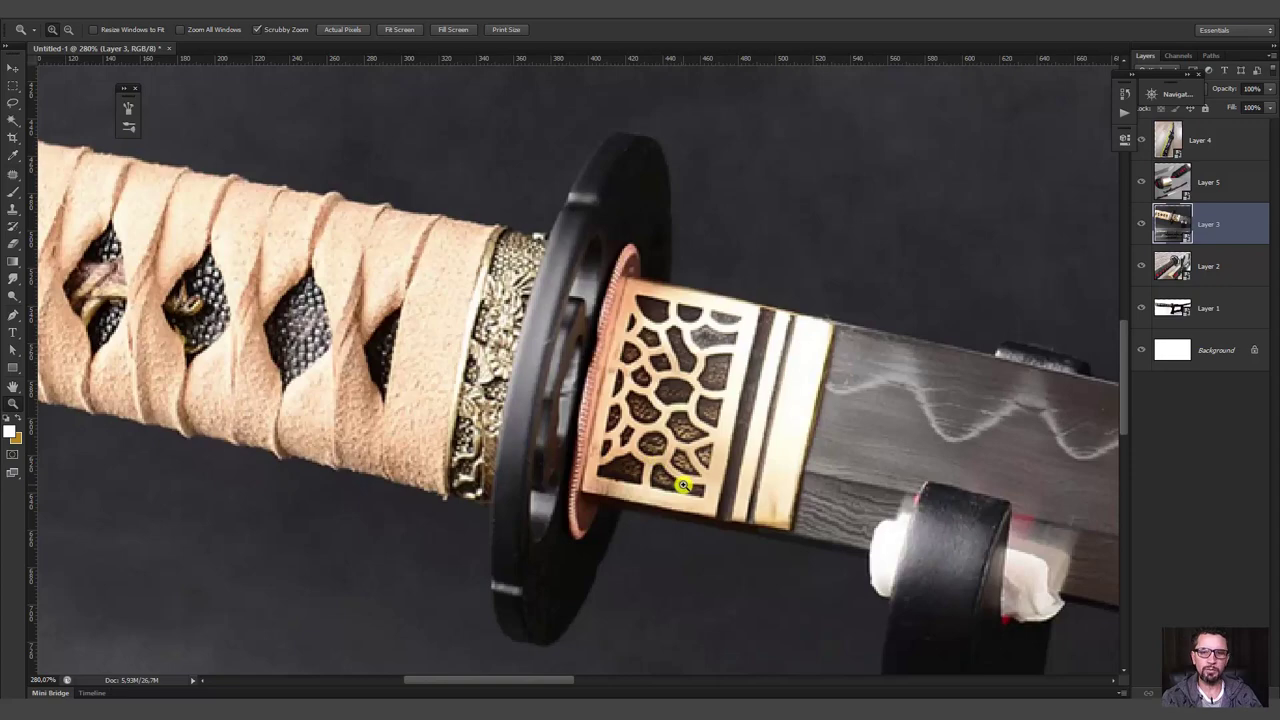
left_click_drag(655, 459, 583, 462)
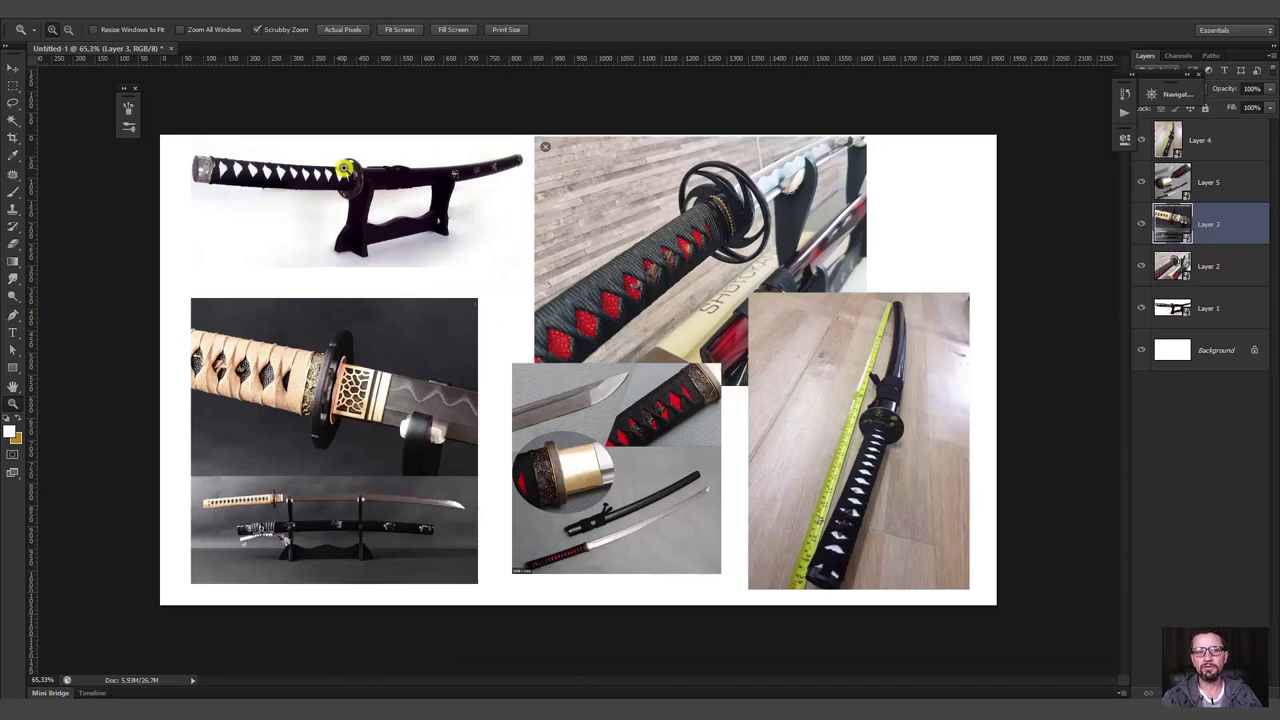
Inspect the guard and the tsuba/habaki photos up close, then return to the 3ds Max scene.
left_click_drag(344, 169, 451, 334)
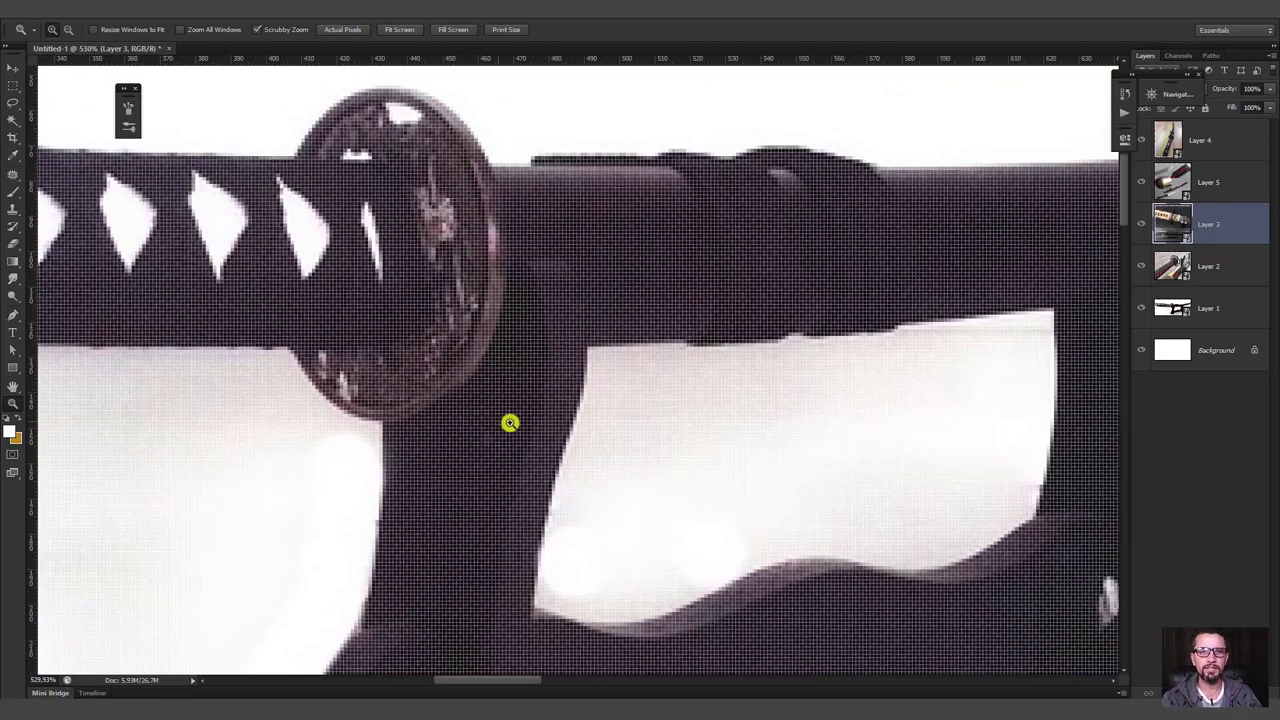
mouse_move(510, 422)
left_mouse_down()
mouse_move(443, 320)
mouse_move(517, 529)
mouse_move(491, 571)
left_mouse_up()
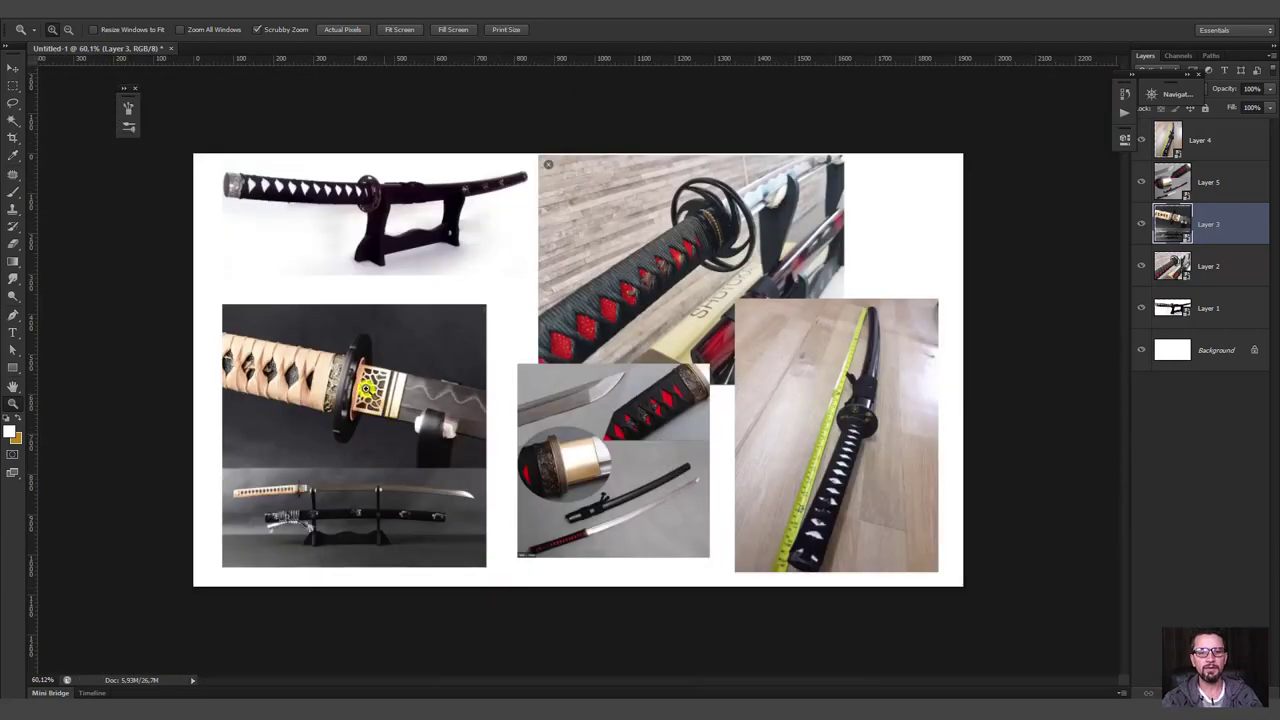
mouse_move(366, 386)
left_mouse_down()
mouse_move(423, 486)
mouse_move(393, 494)
left_mouse_up()
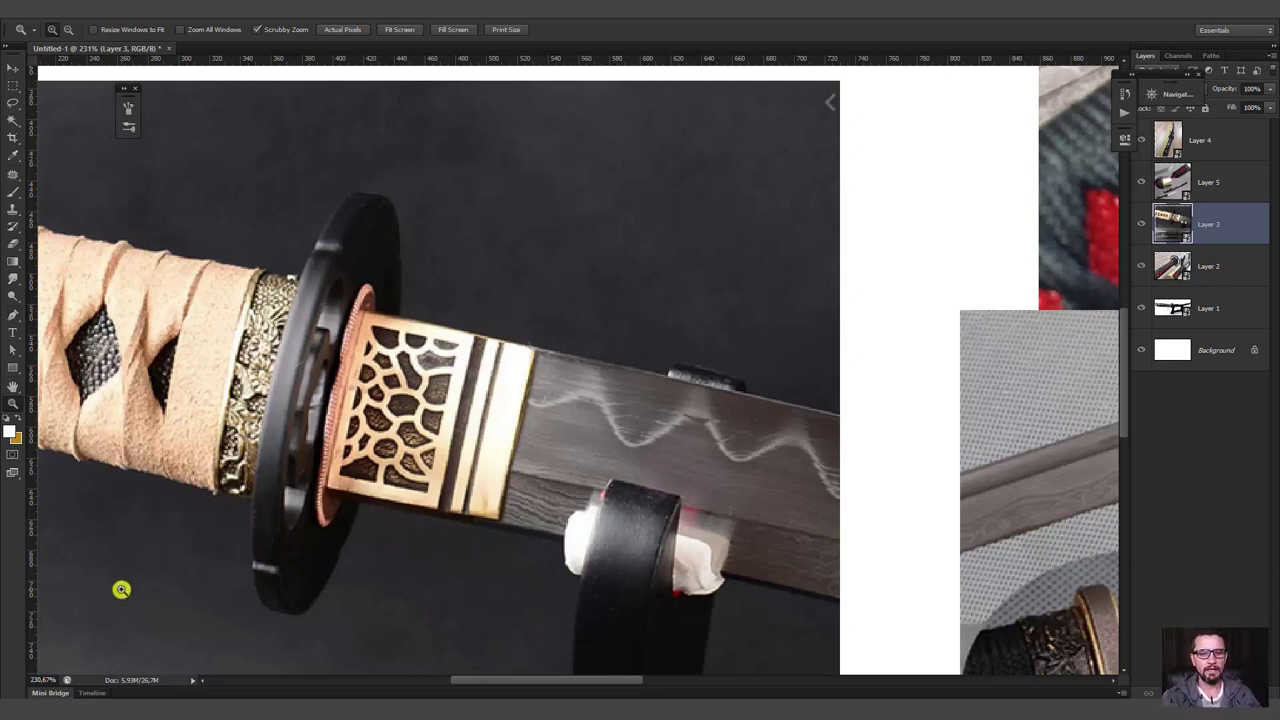
mouse_move(97, 694)
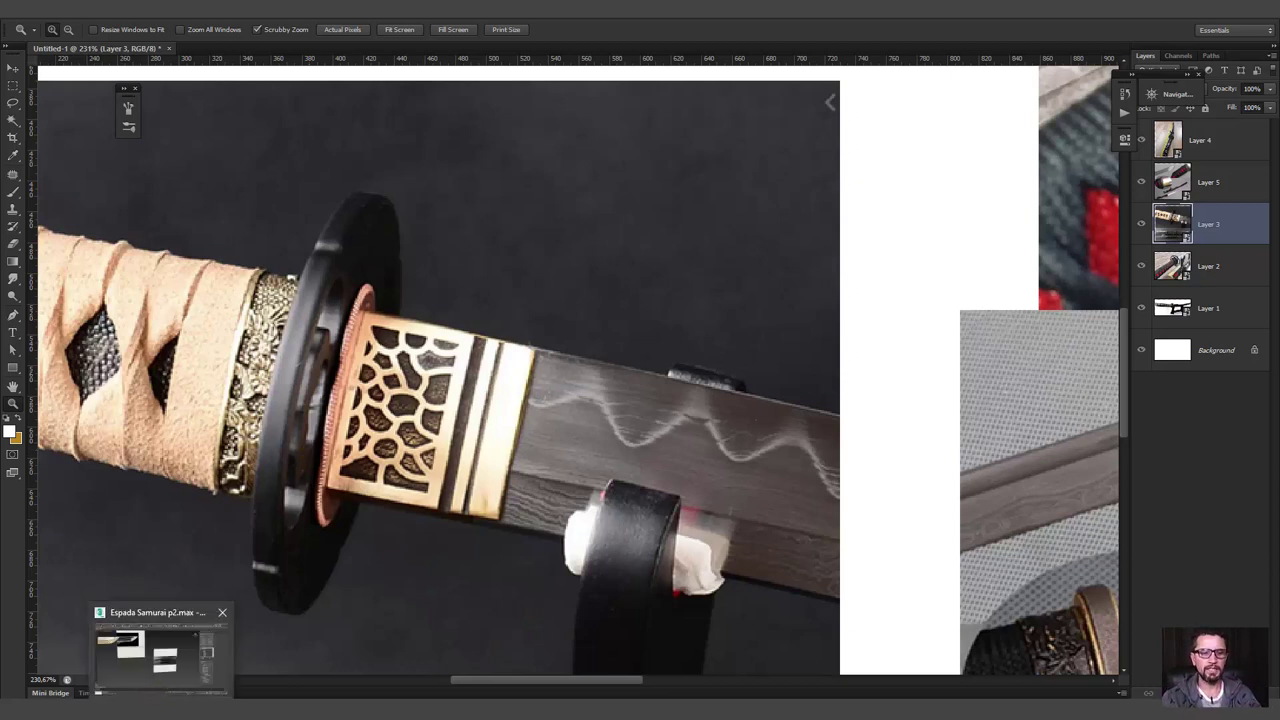
left_click(160, 650)
mouse_move(806, 437)
middle_mouse_down("alt")
mouse_move(811, 393)
mouse_move(814, 403)
mouse_move(706, 426)
mouse_move(718, 411)
middle_mouse_up("alt")
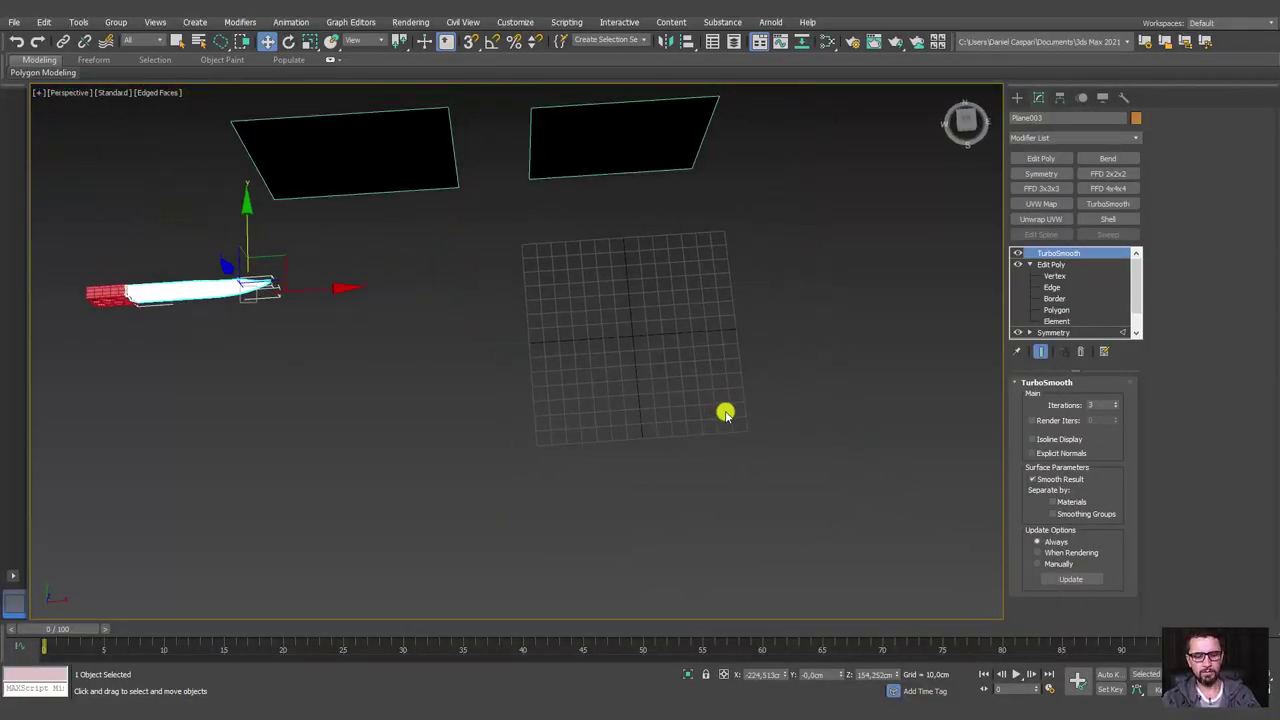
Switch to the Top view and frame the katana with the blade toward the upper right.
key("t")
key("z")
scroll(693, 397, "down", 3)
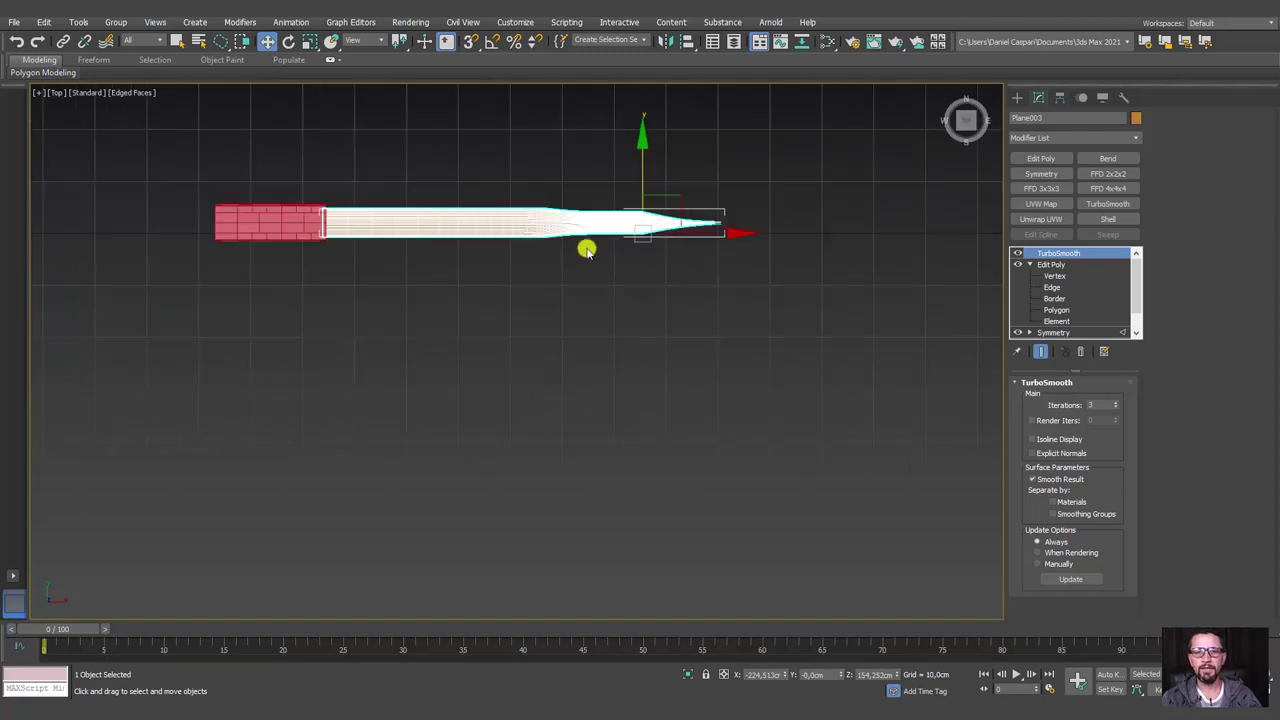
middle_click_drag(587, 249, 670, 262)
scroll(581, 296, "up", 2)
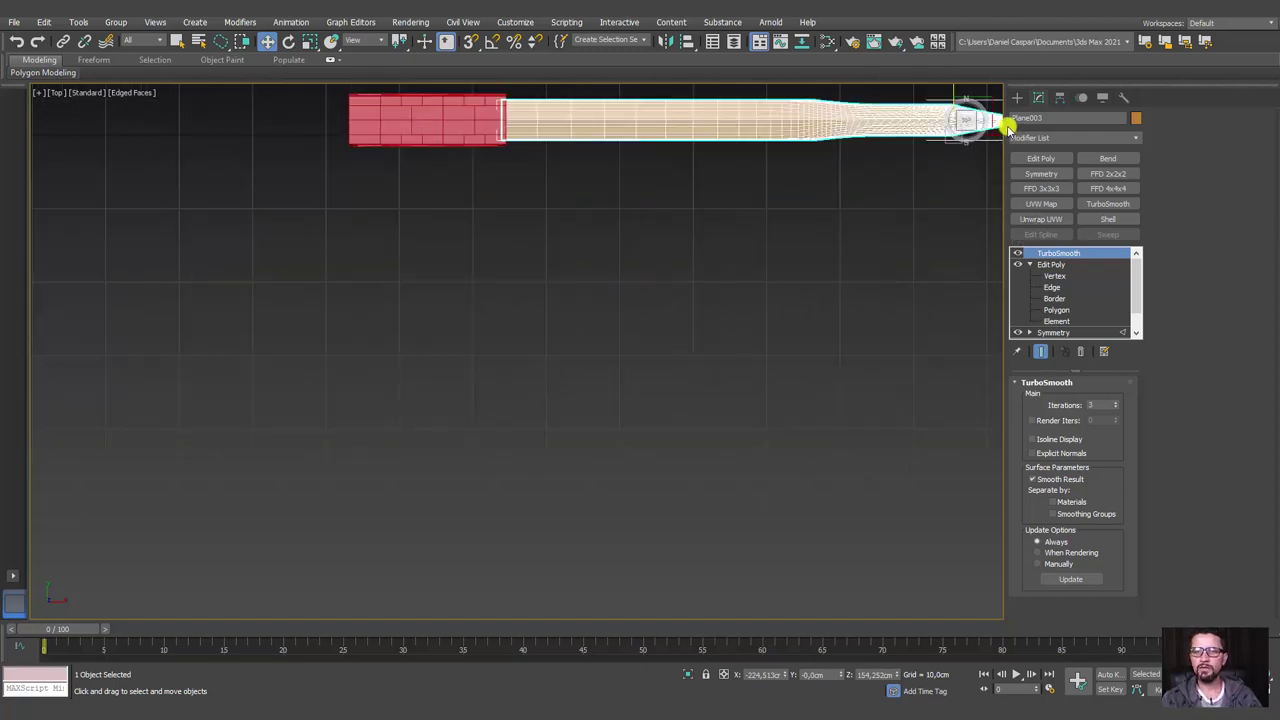
Draw a Circle spline of radius 22,364cm below the blade as the guard outline.
left_click(1017, 98)
left_click(1031, 117)
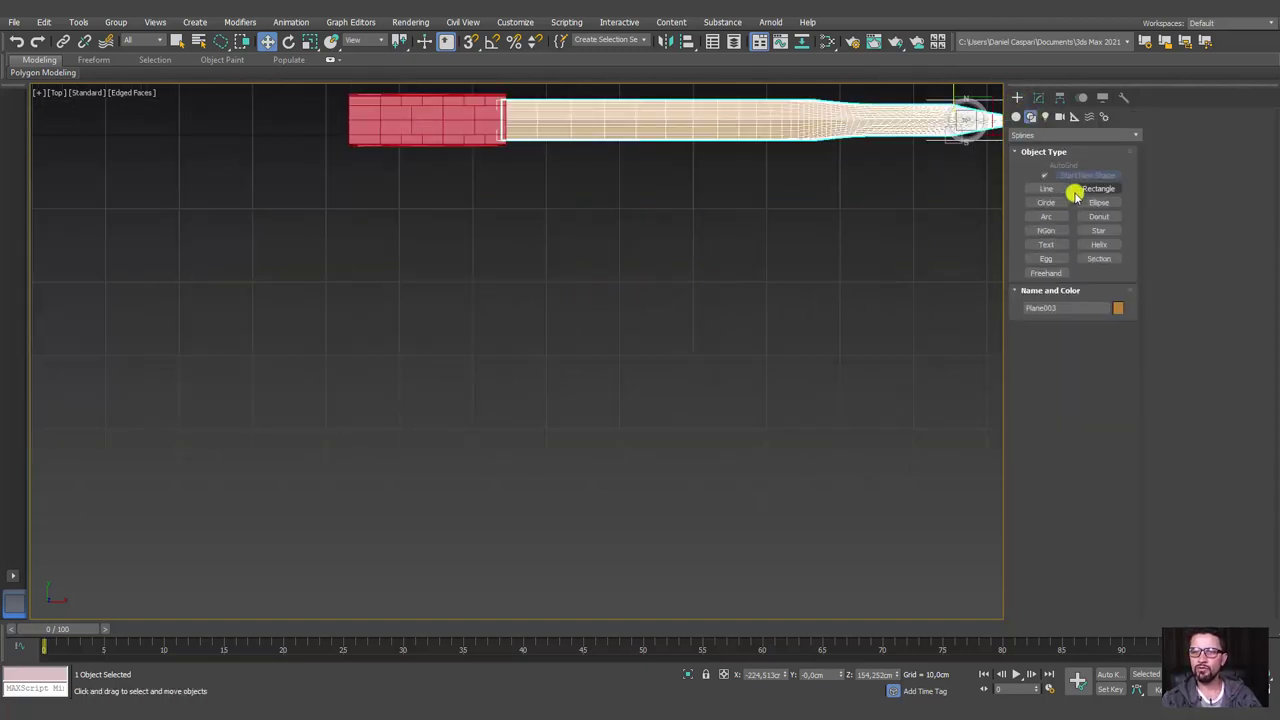
left_click(1046, 202)
left_click_drag(458, 378, 563, 460)
middle_click_drag(586, 414, 641, 384)
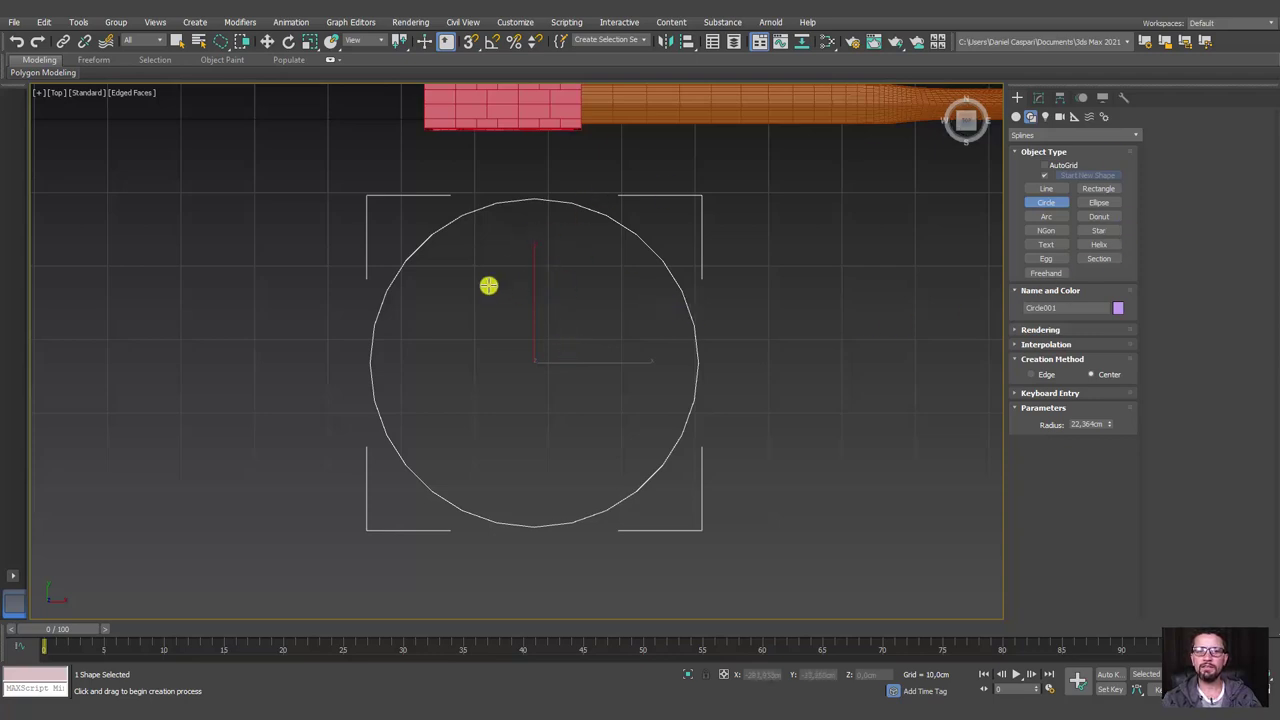
left_click(1044, 188)
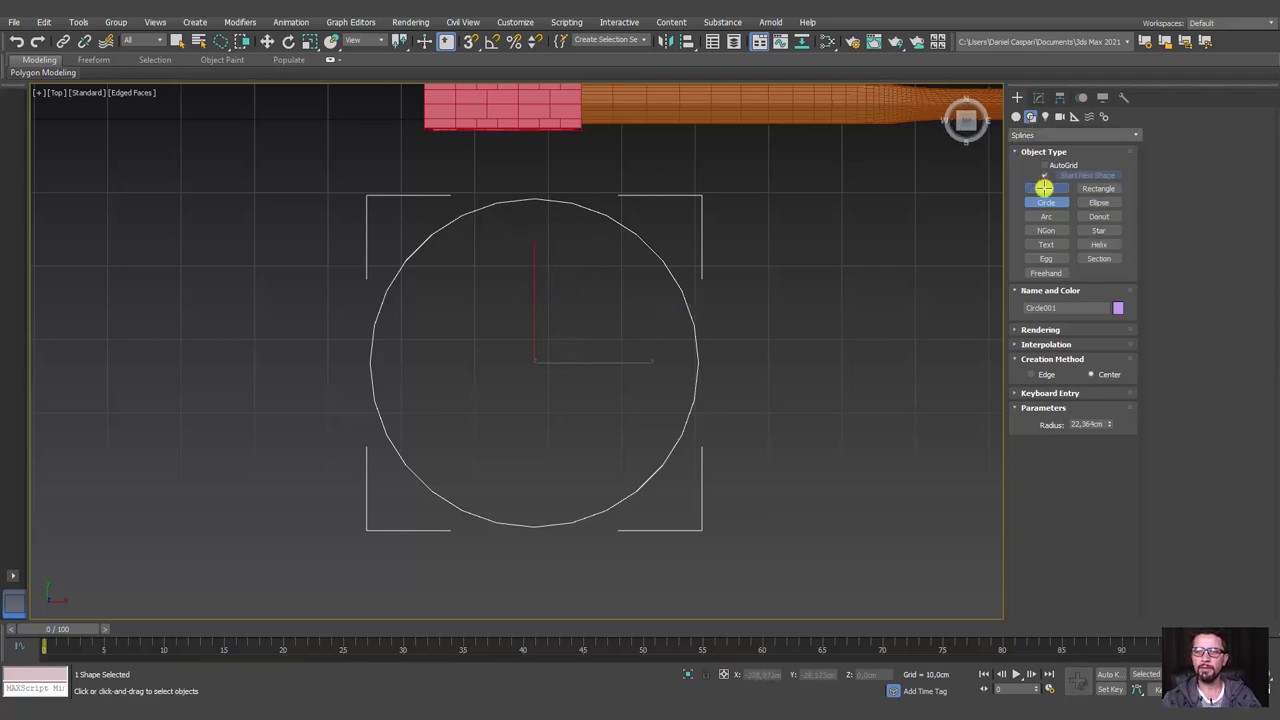
Start a Bezier line inside the circle, curving from the top down into an S shape.
scroll(523, 220, "up", 3)
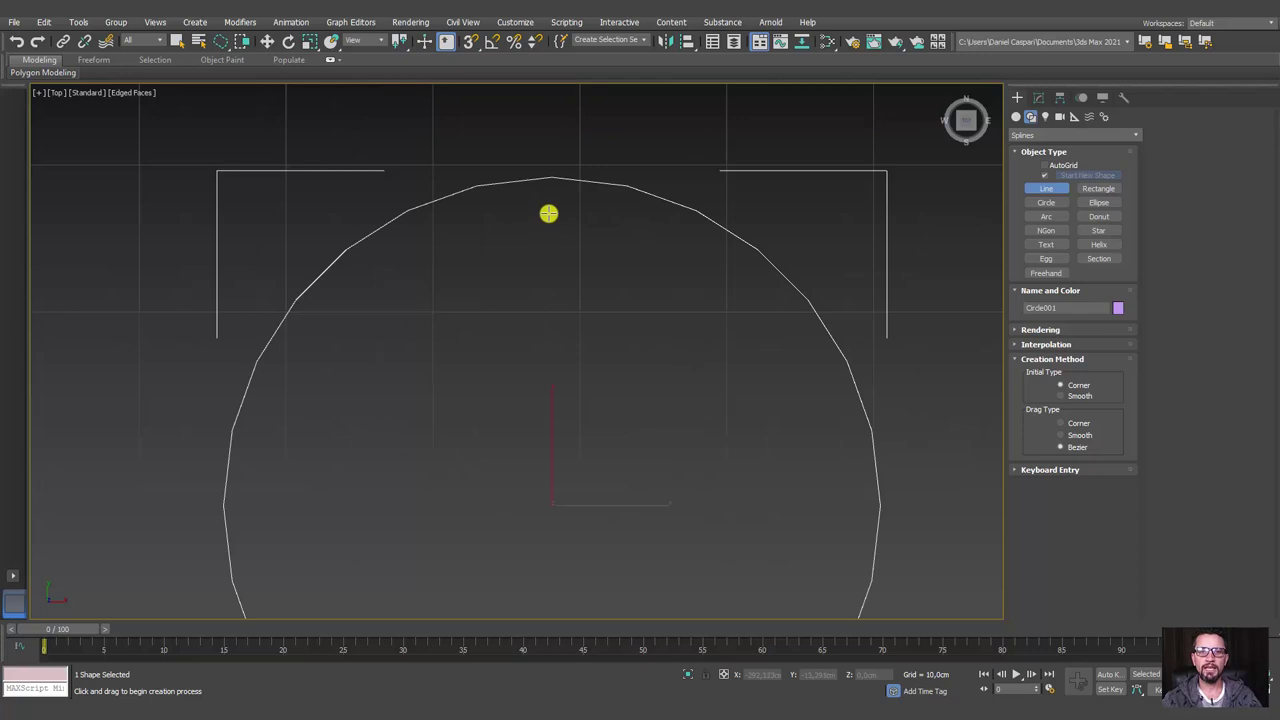
left_click(549, 213)
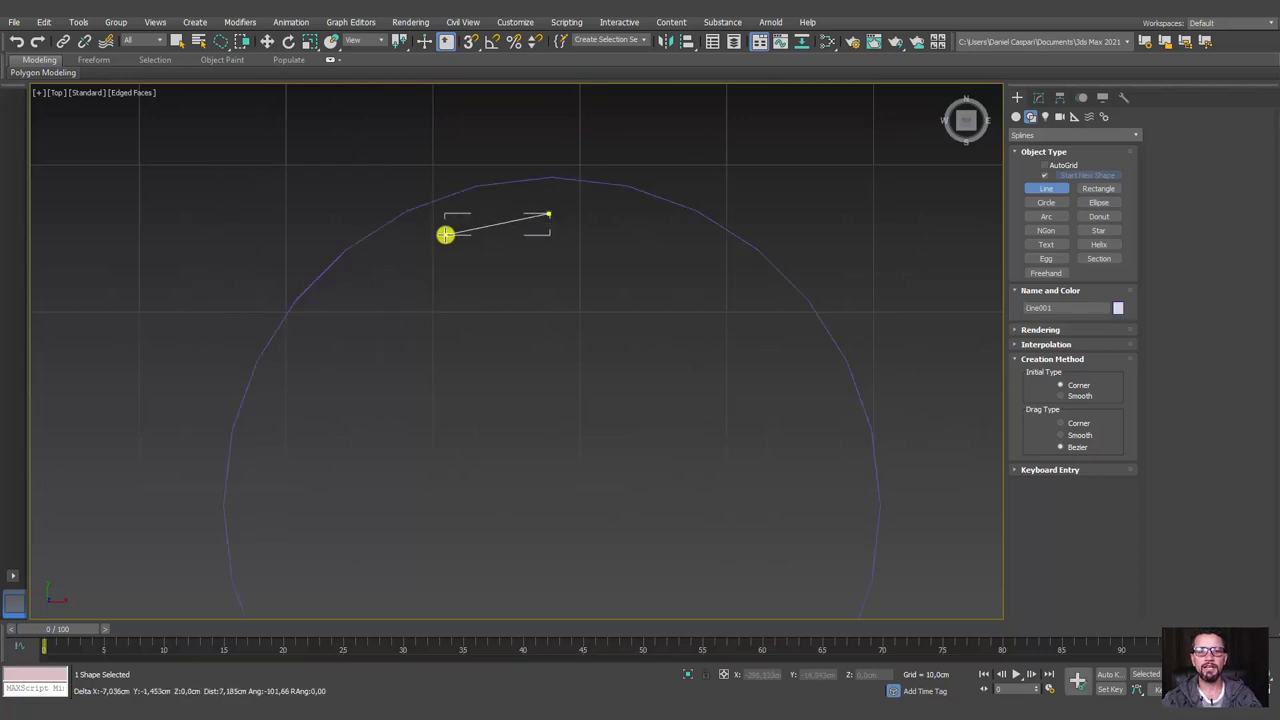
left_click_drag(445, 234, 423, 323)
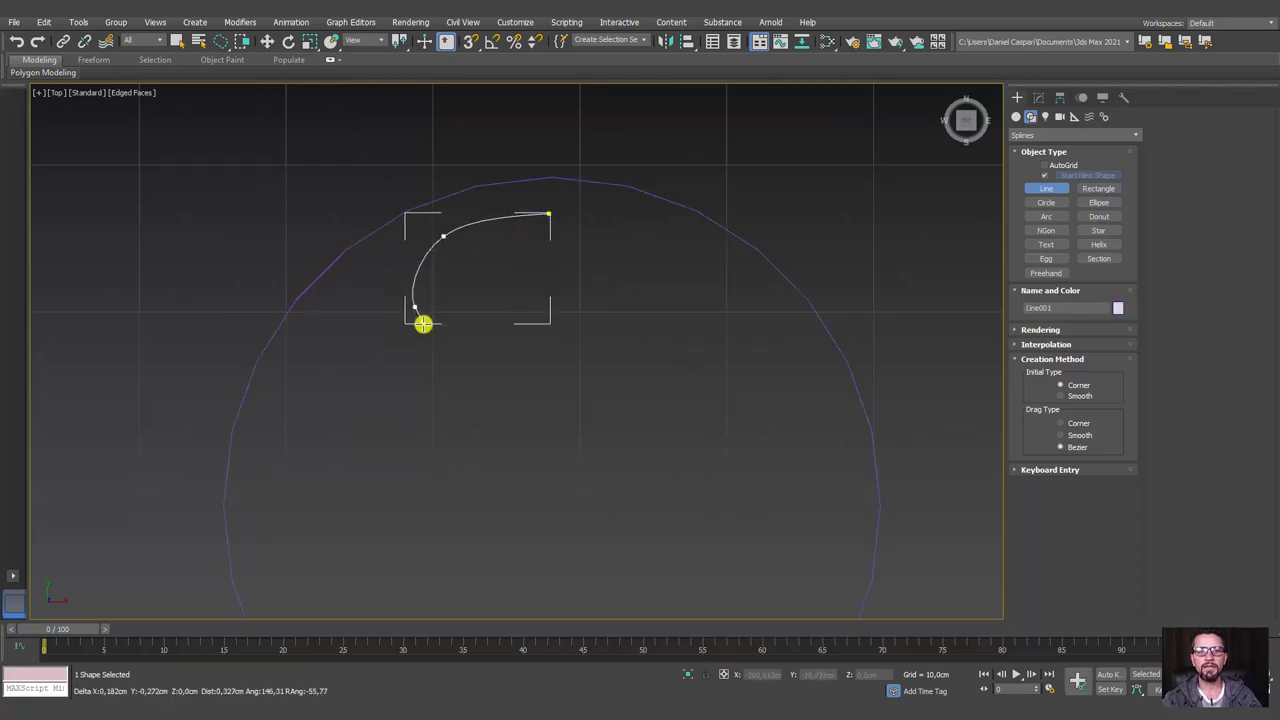
left_click_drag(485, 341, 510, 386)
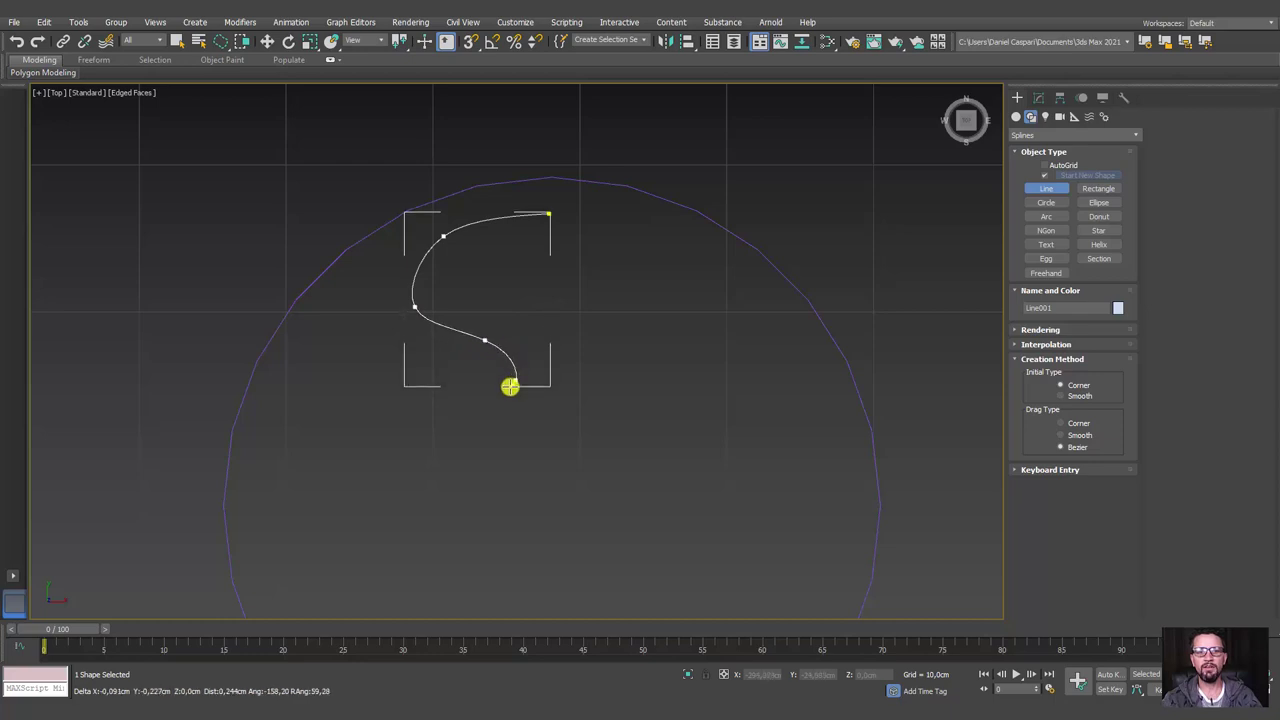
left_click(437, 388)
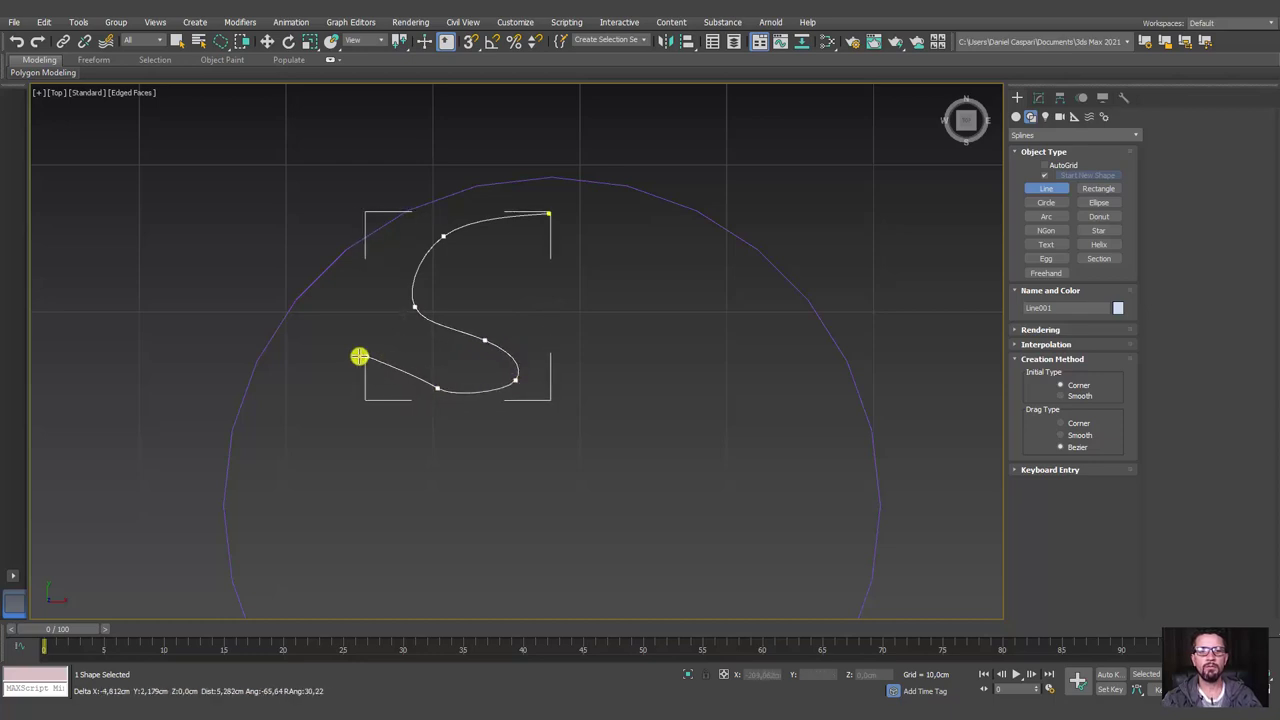
left_click_drag(367, 356, 349, 369)
Complete the S-curve with points along the lower left and bottom, ending the line.
left_click(342, 396)
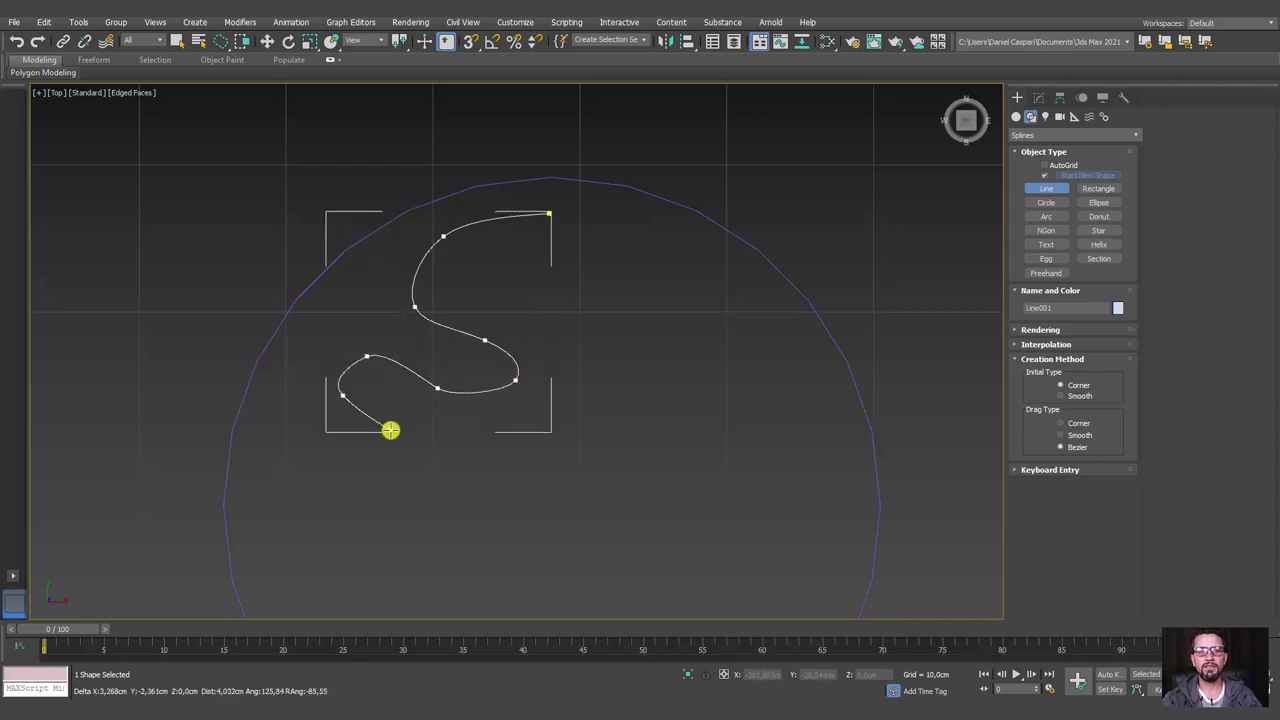
left_click_drag(411, 431, 445, 431)
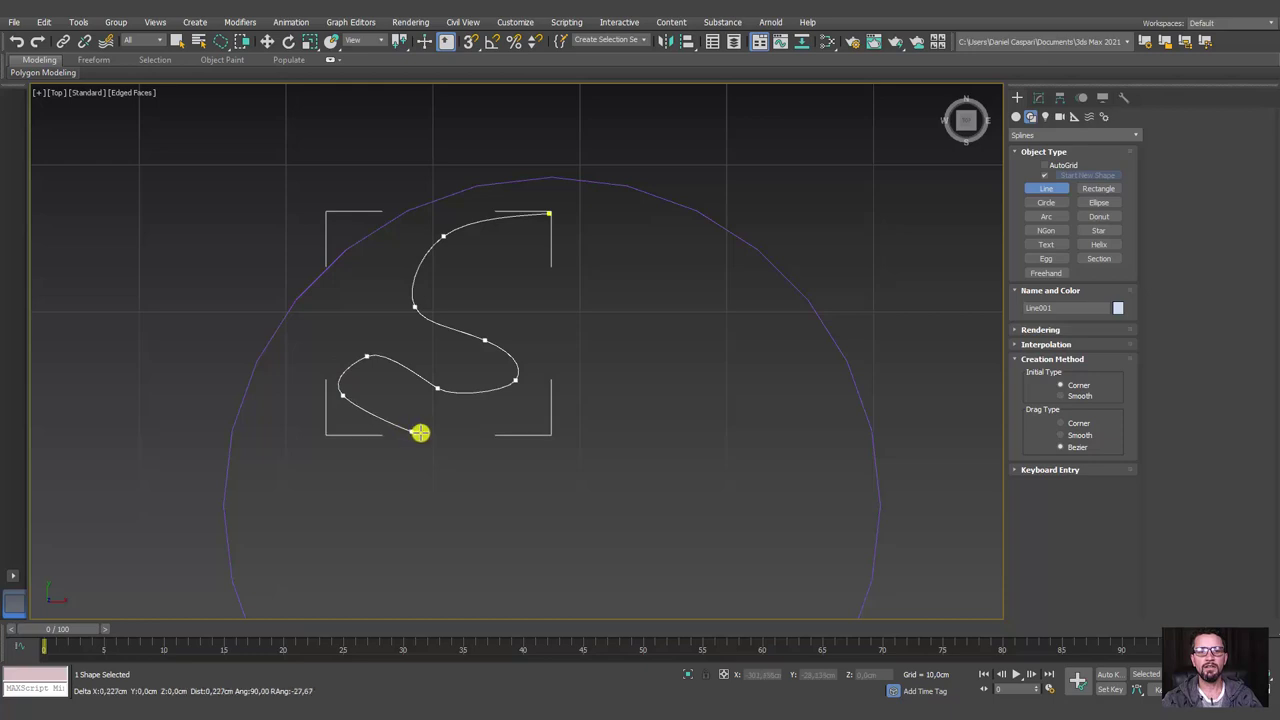
left_click(522, 411)
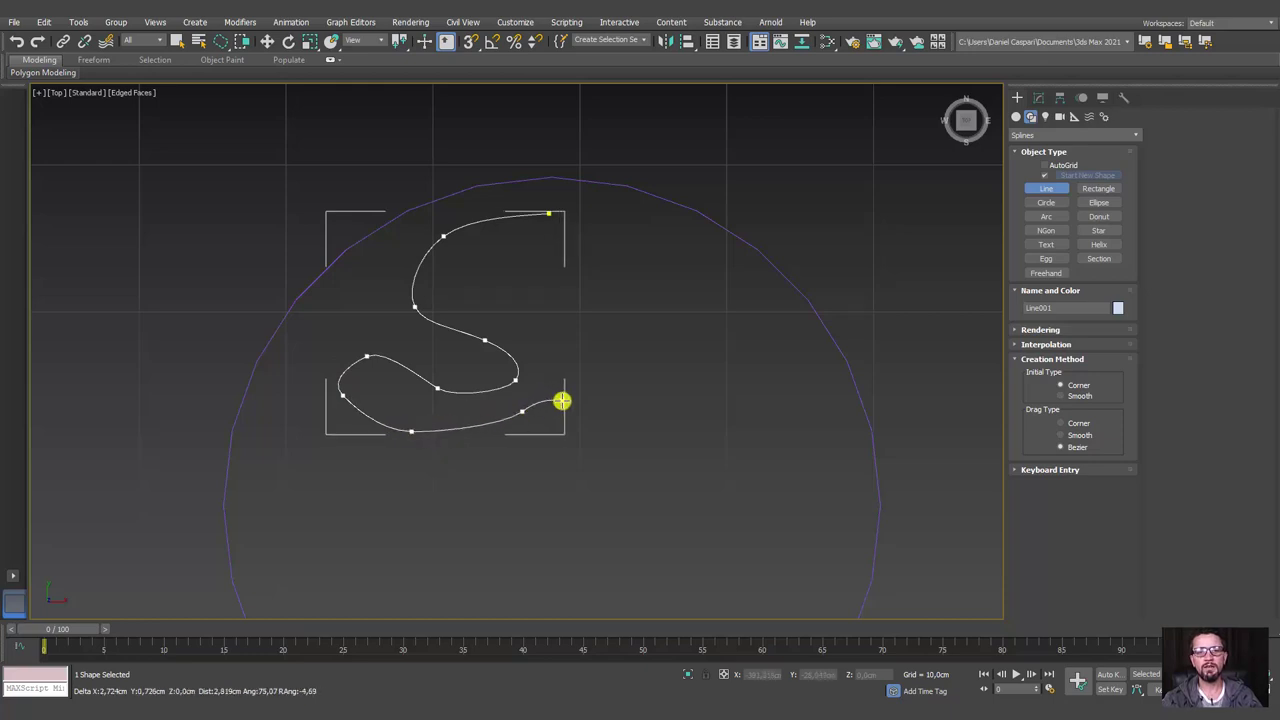
left_click(546, 400)
right_click(546, 400)
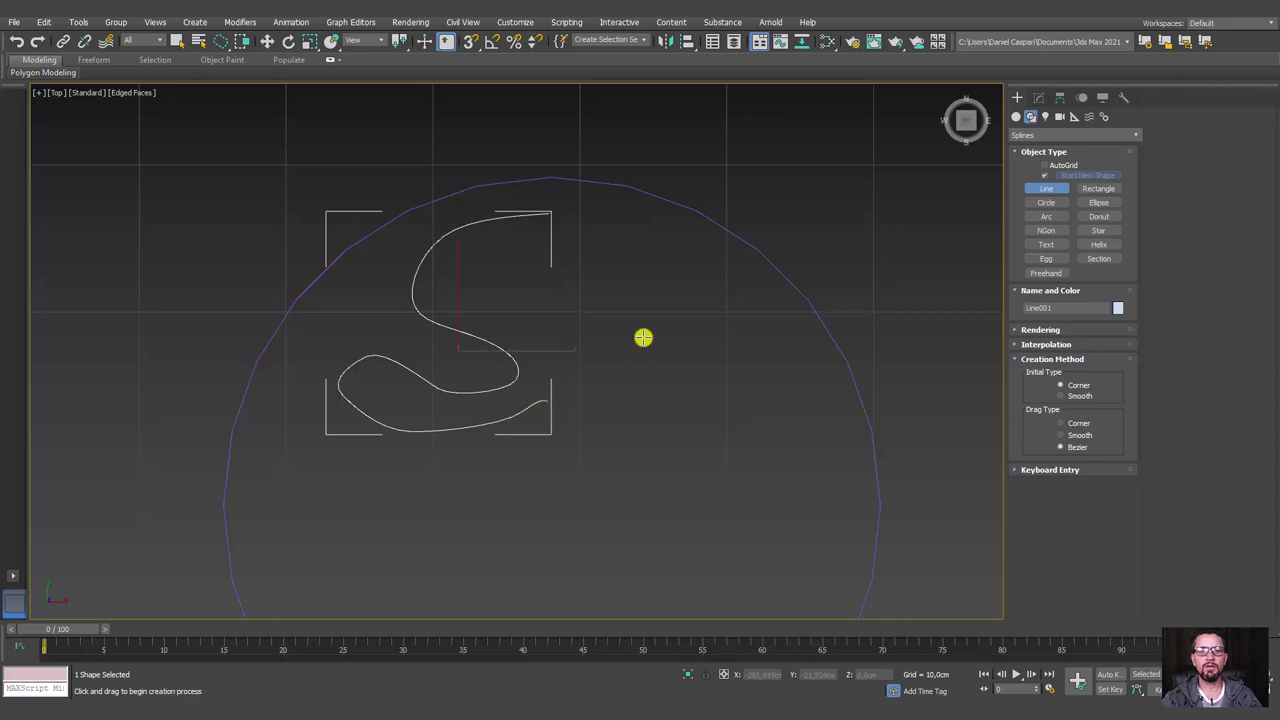
middle_click_drag(527, 331, 537, 366)
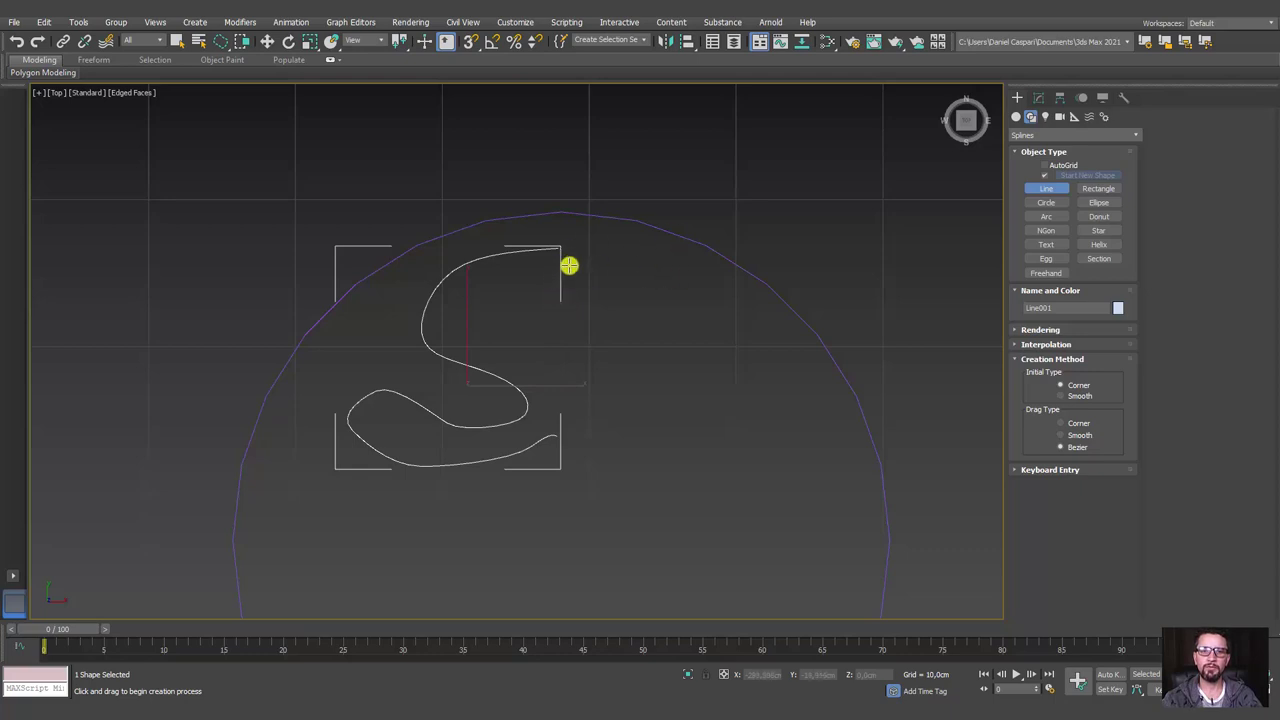
middle_click_drag(733, 320, 724, 246)
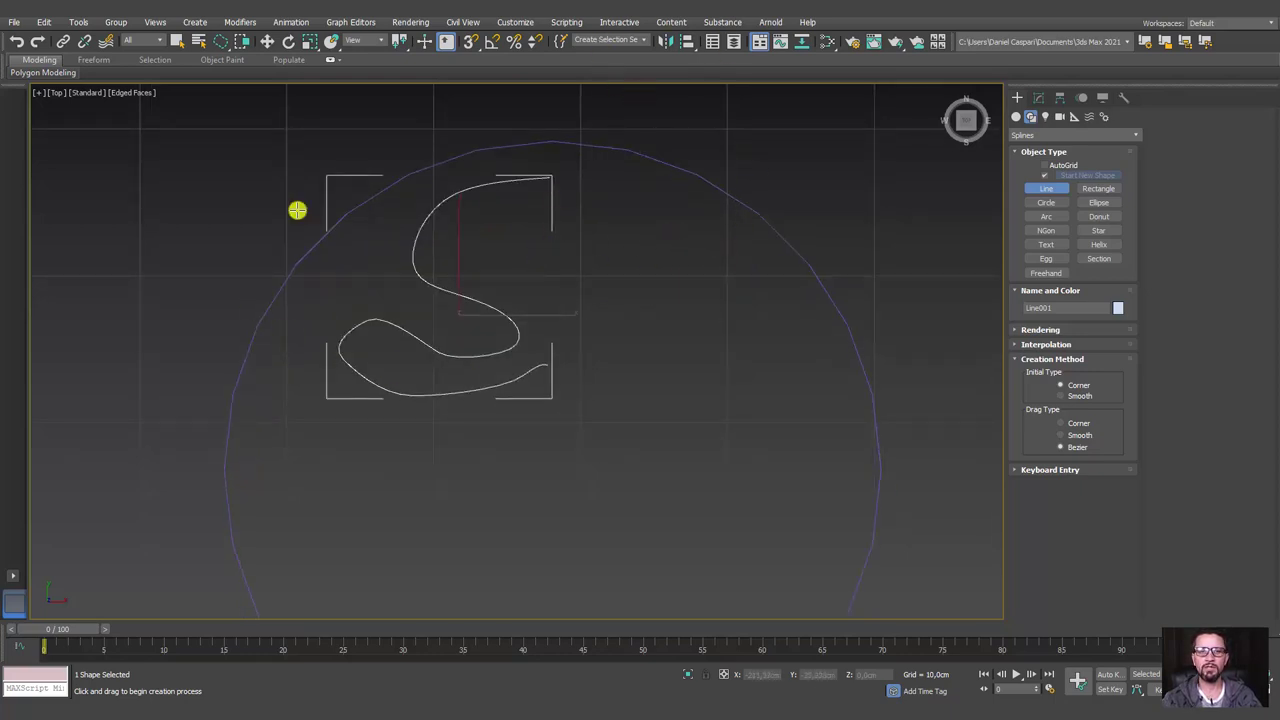
middle_click_drag(703, 160, 722, 160)
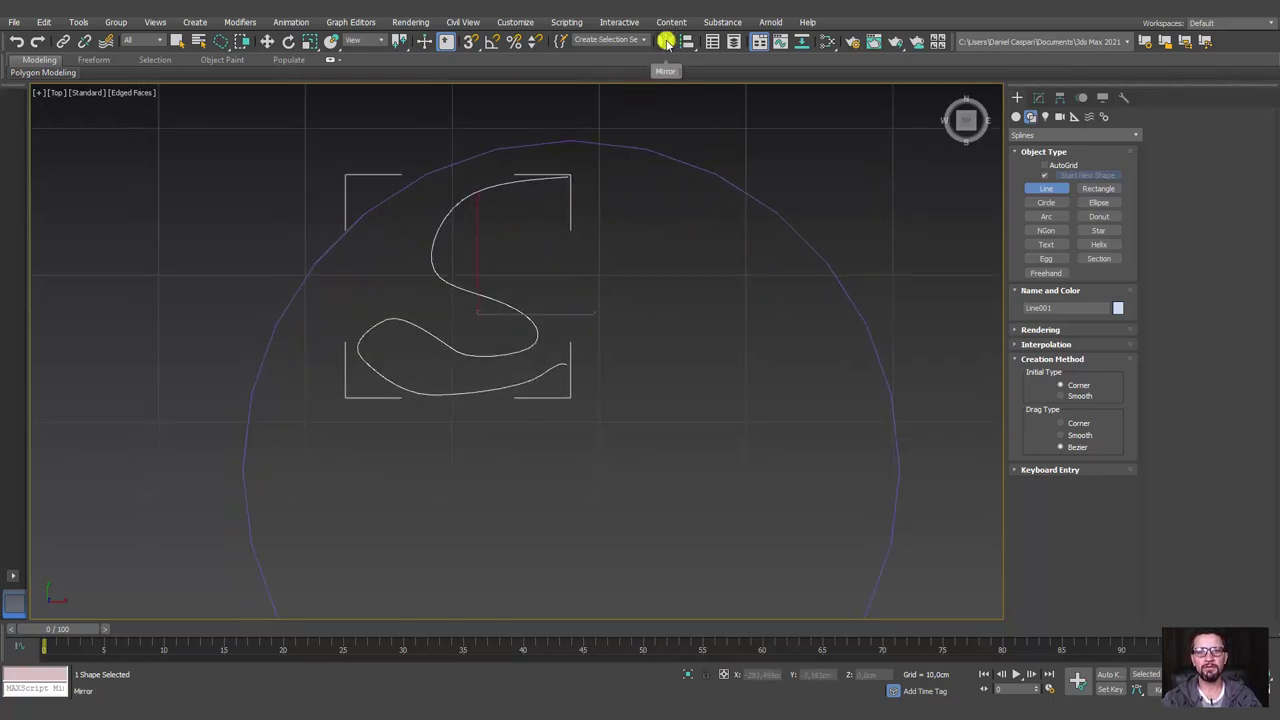
Mirror Line001 on X as a copy (Line002), snapping its end onto the original's end vertex.
left_click(665, 42)
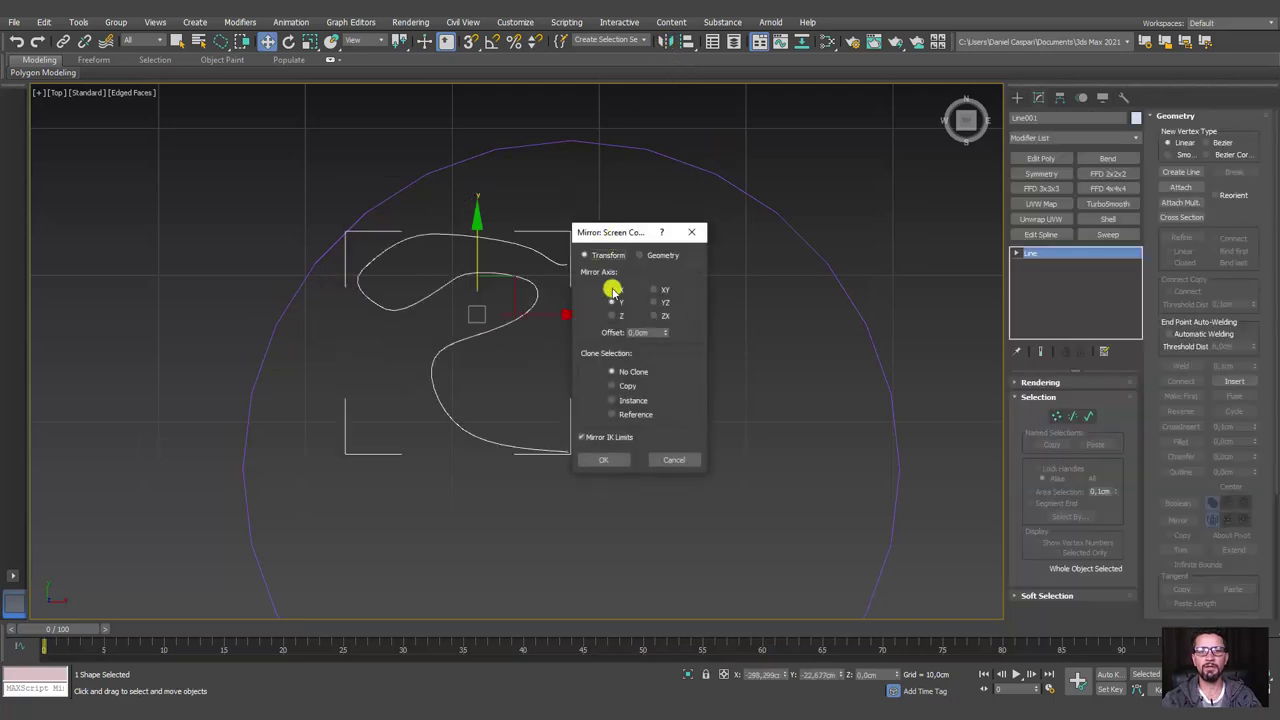
left_click(611, 289)
left_click_drag(613, 240, 710, 211)
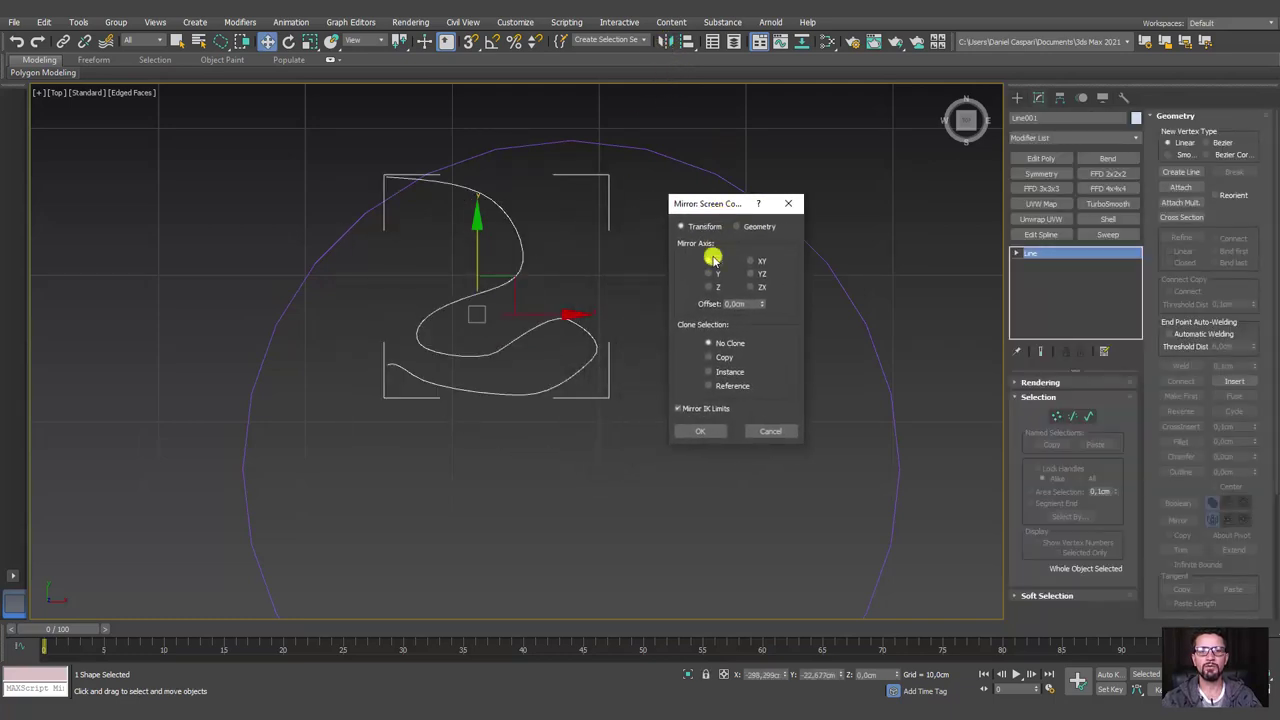
left_click(708, 357)
left_click(702, 431)
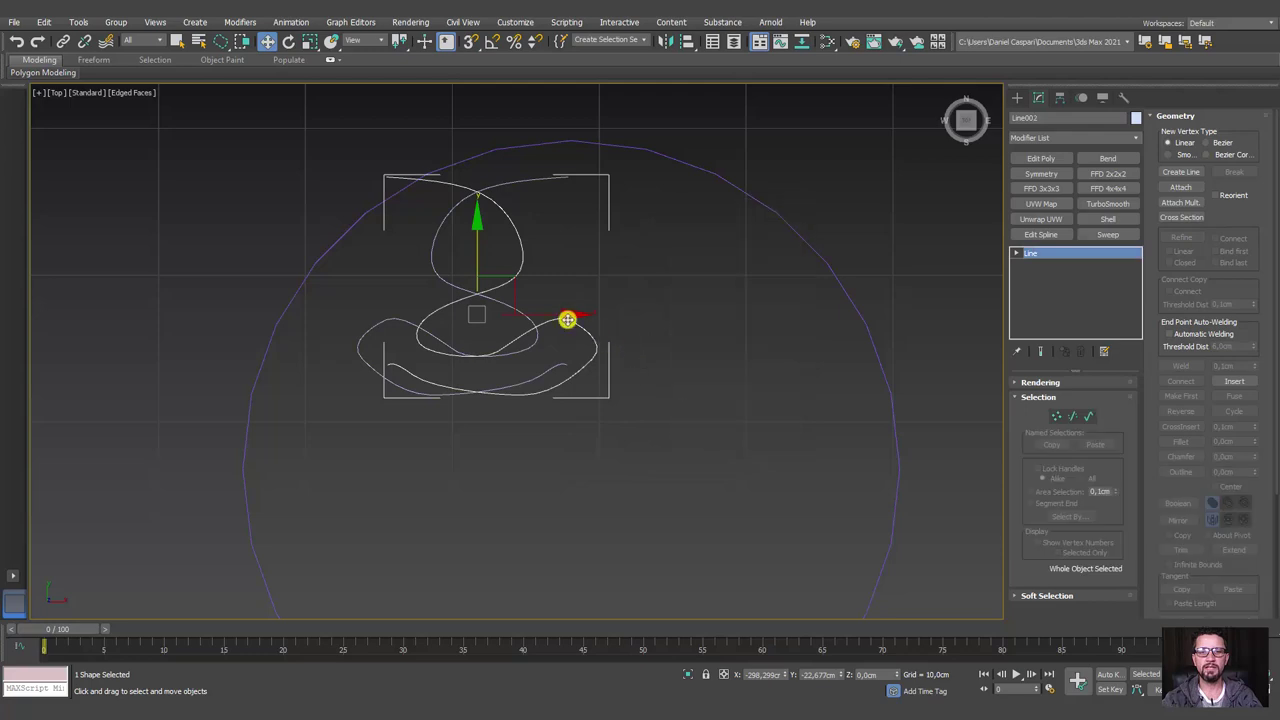
left_click_drag(566, 320, 775, 318)
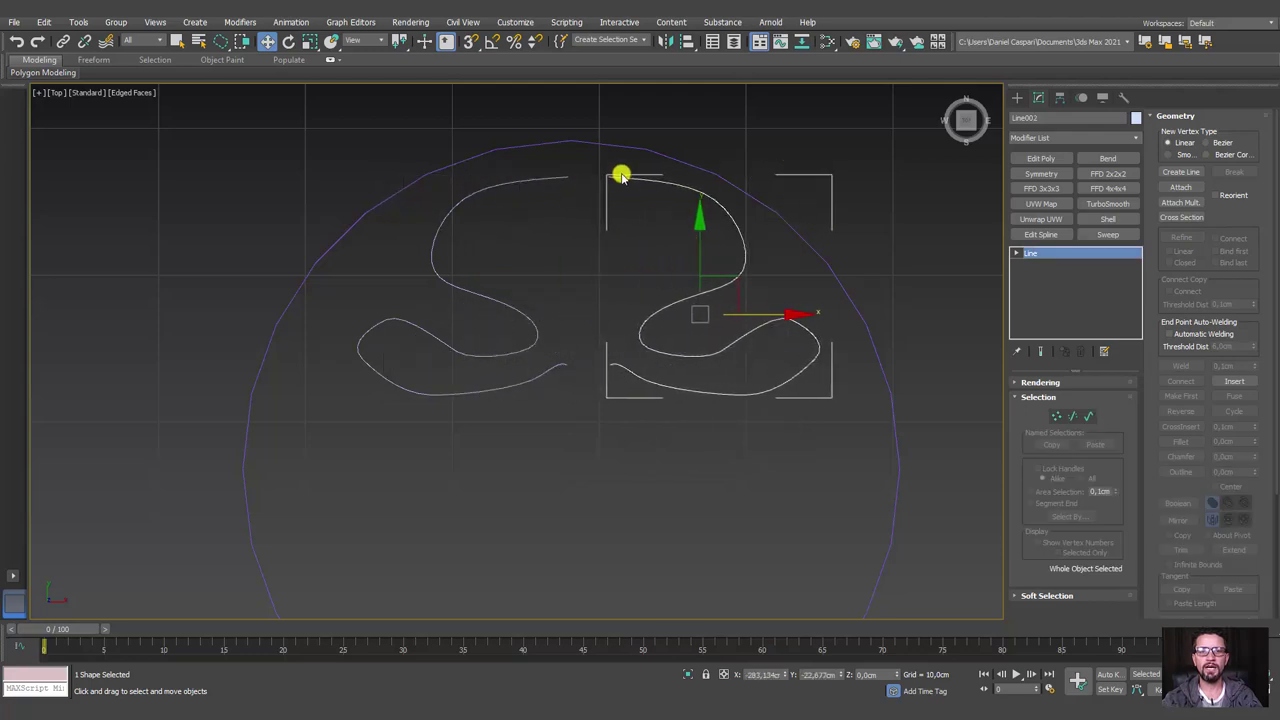
left_click(469, 41)
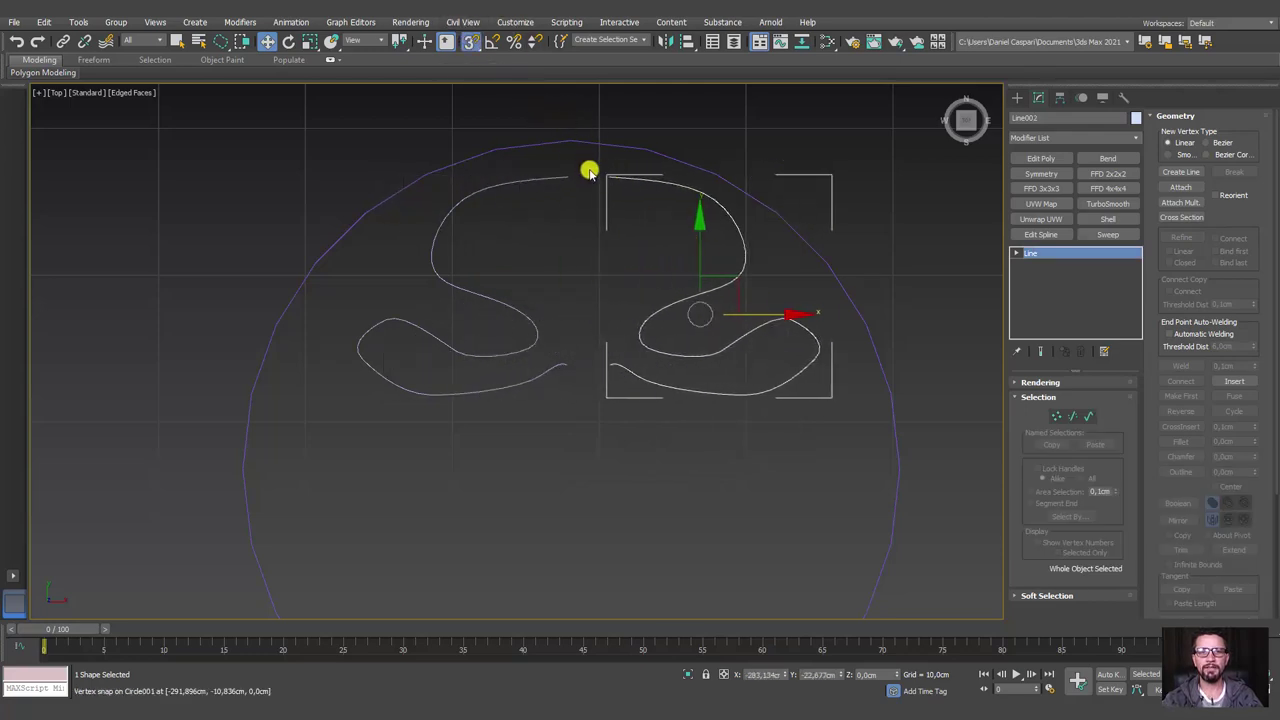
left_click_drag(610, 177, 568, 177)
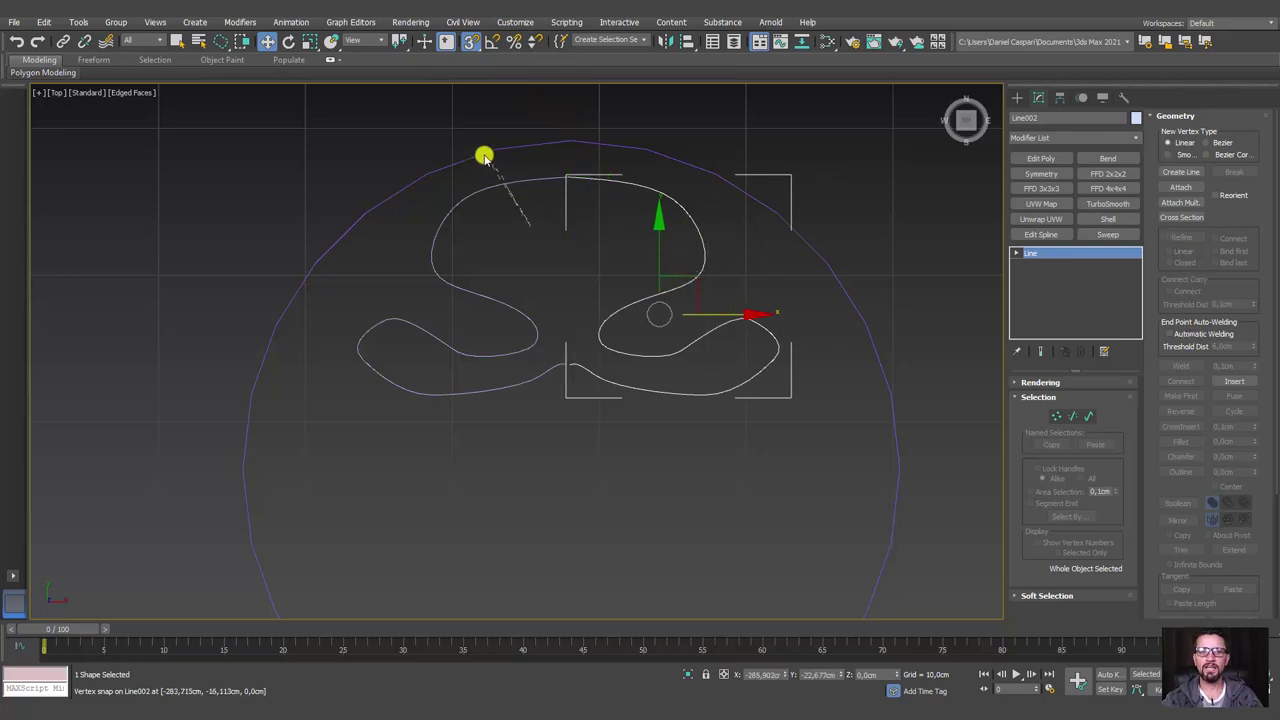
Attach Line002 to Line001 and weld the two overlapping top vertices.
left_click(508, 213)
left_click(1181, 187)
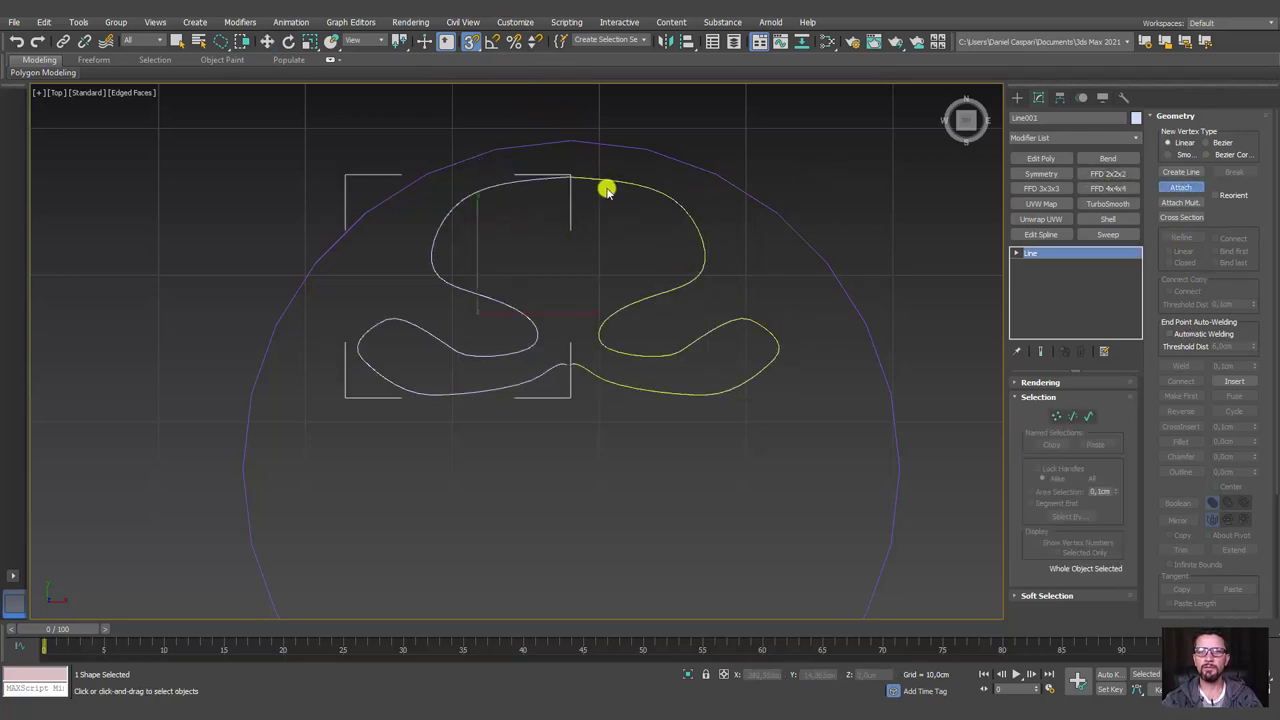
left_click(598, 182)
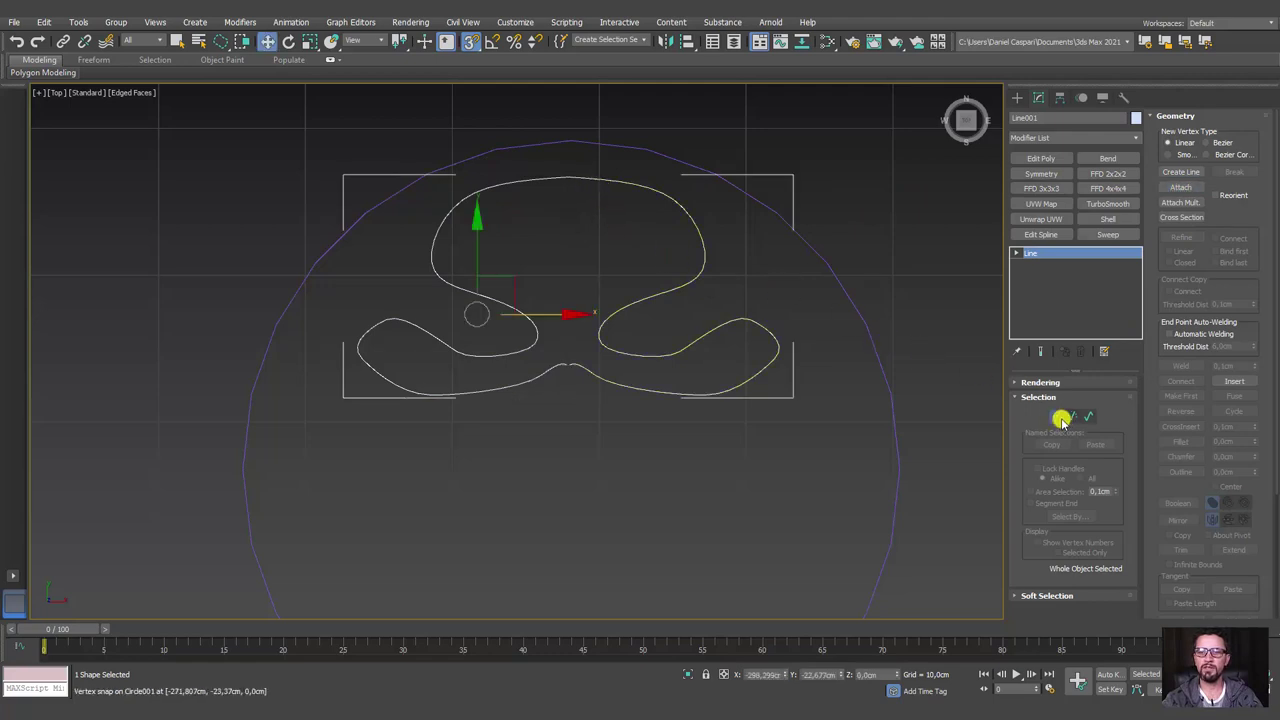
left_click(1062, 420)
left_click_drag(548, 161, 602, 207)
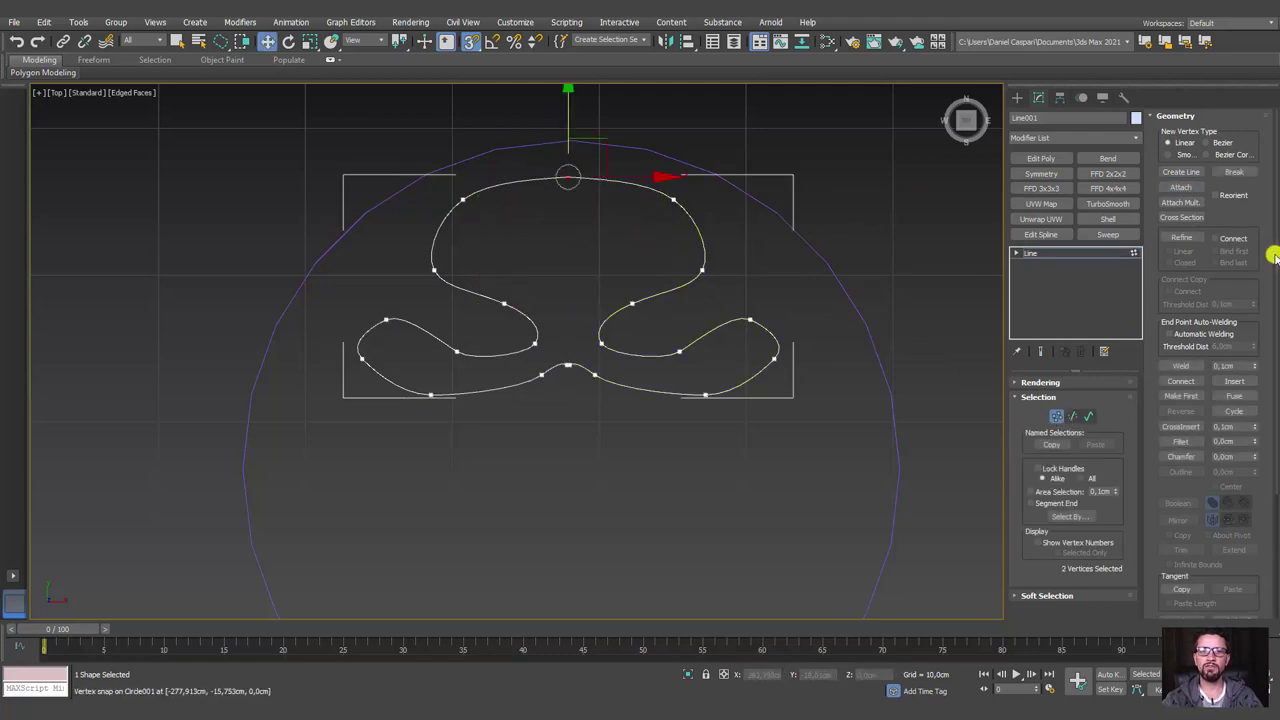
left_click_drag(1247, 285, 1247, 195)
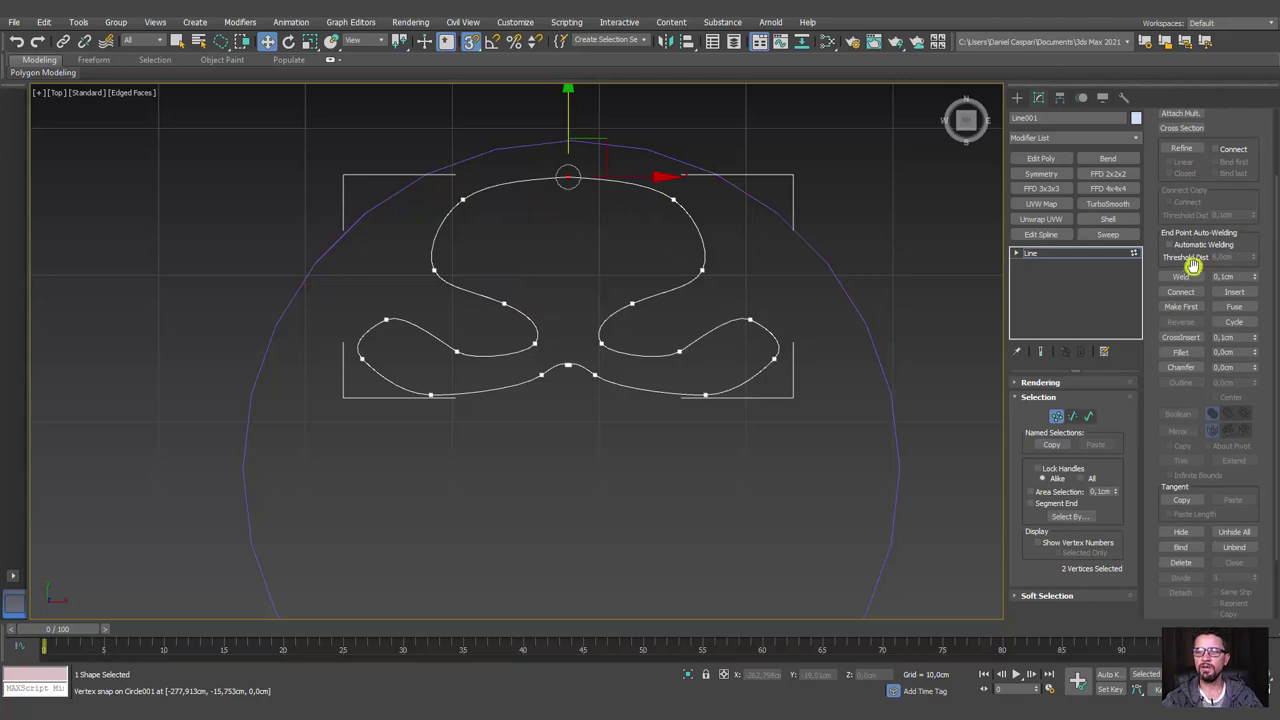
left_click(1181, 276)
Weld the bottom middle vertices, then delete the bump vertices and the top middle vertex.
scroll(586, 357, "up", 5)
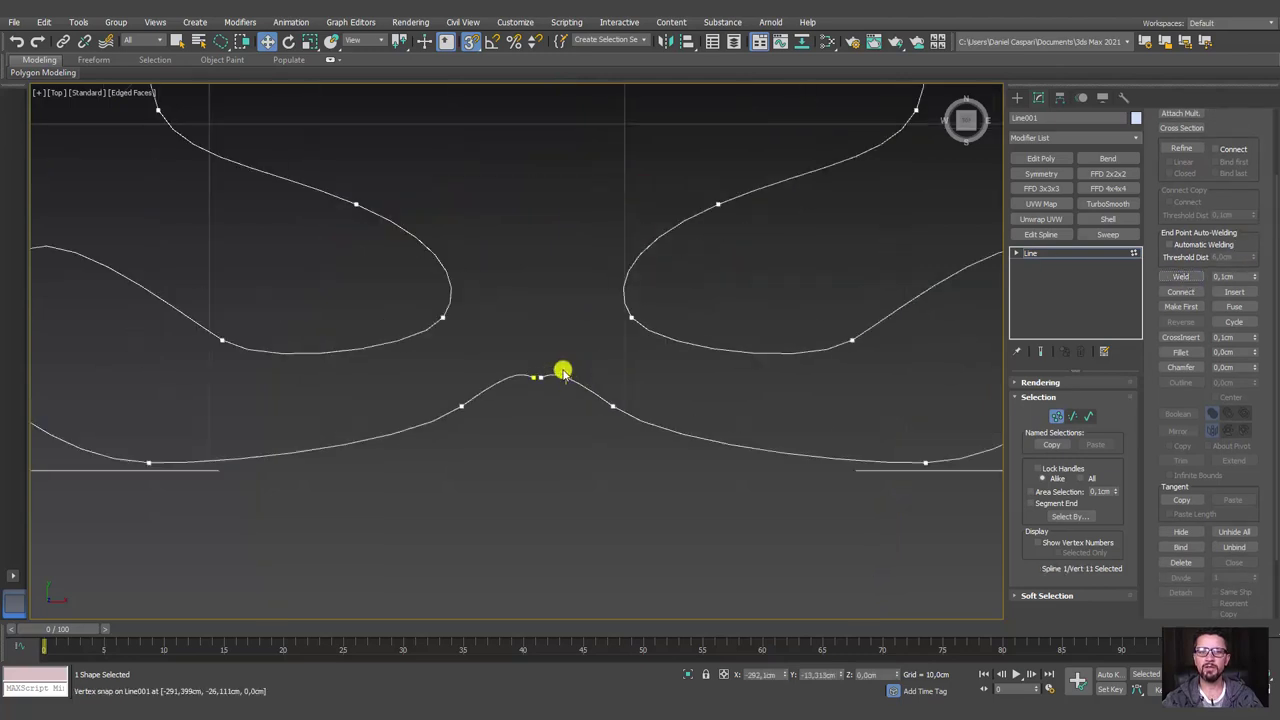
left_click_drag(563, 368, 528, 389)
scroll(546, 414, "up", 2)
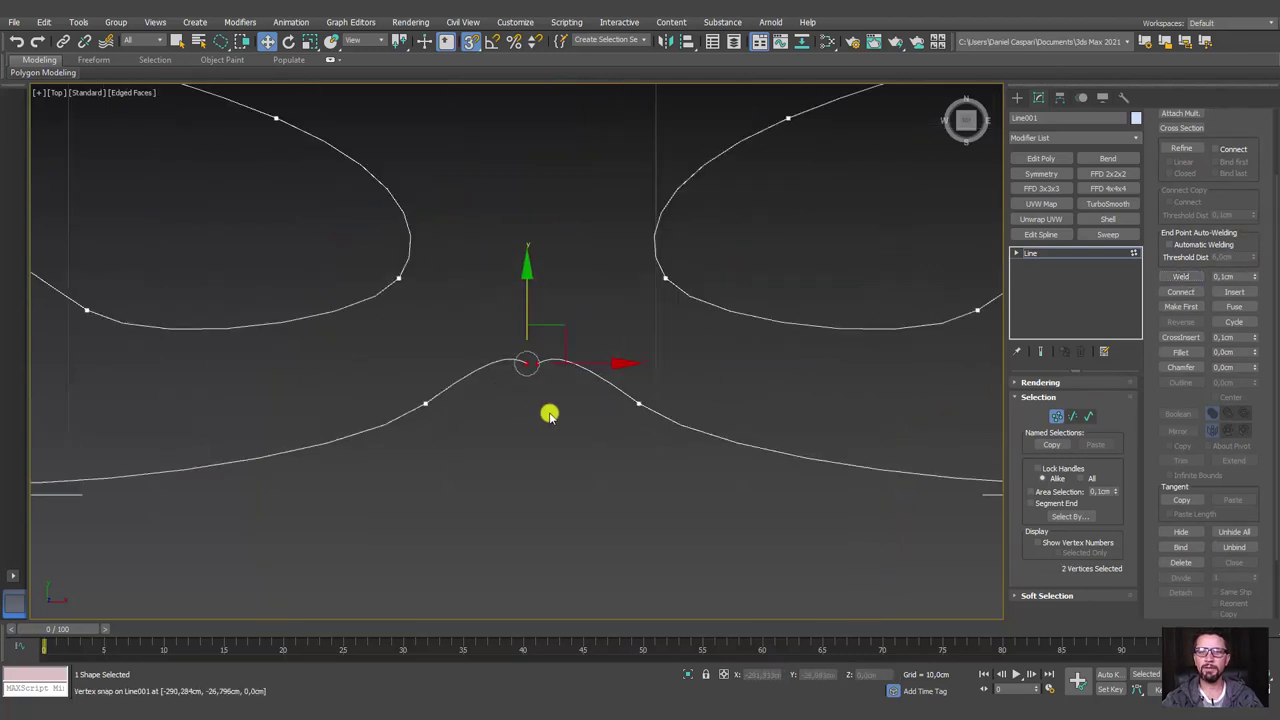
scroll(546, 414, "up", 2)
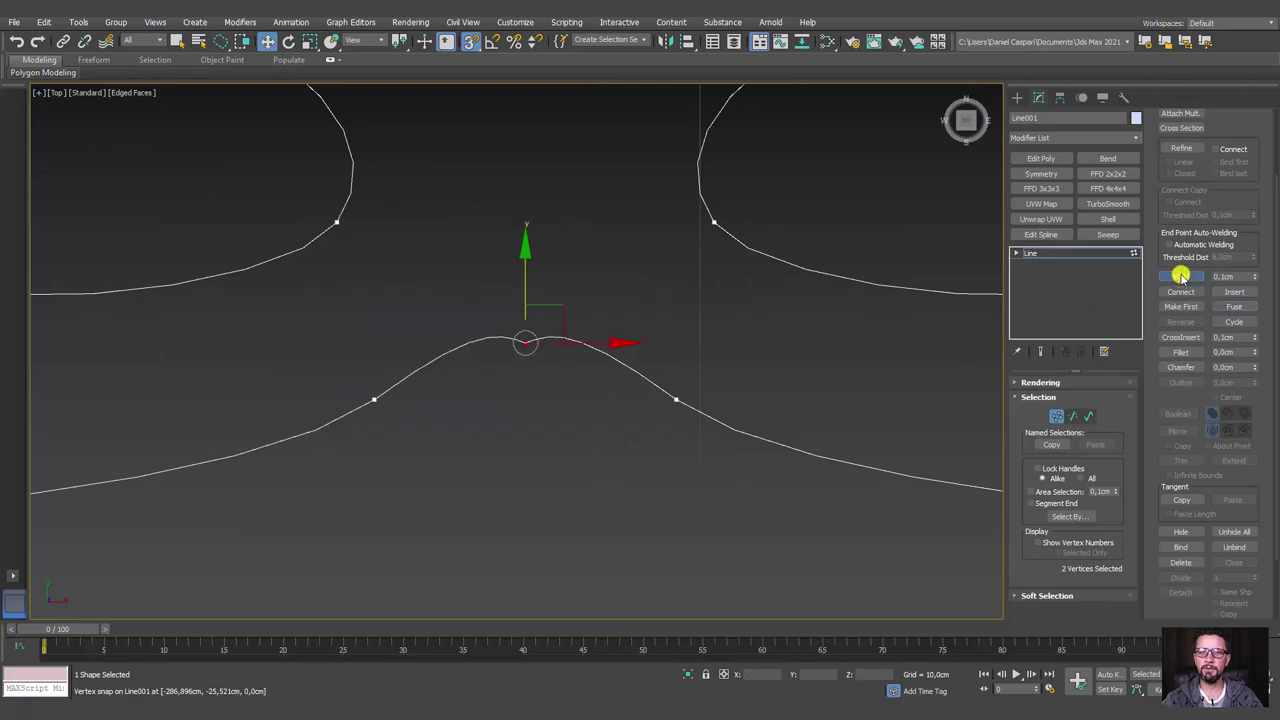
left_click(1181, 276)
scroll(554, 377, "down", 2)
scroll(565, 400, "down", 3)
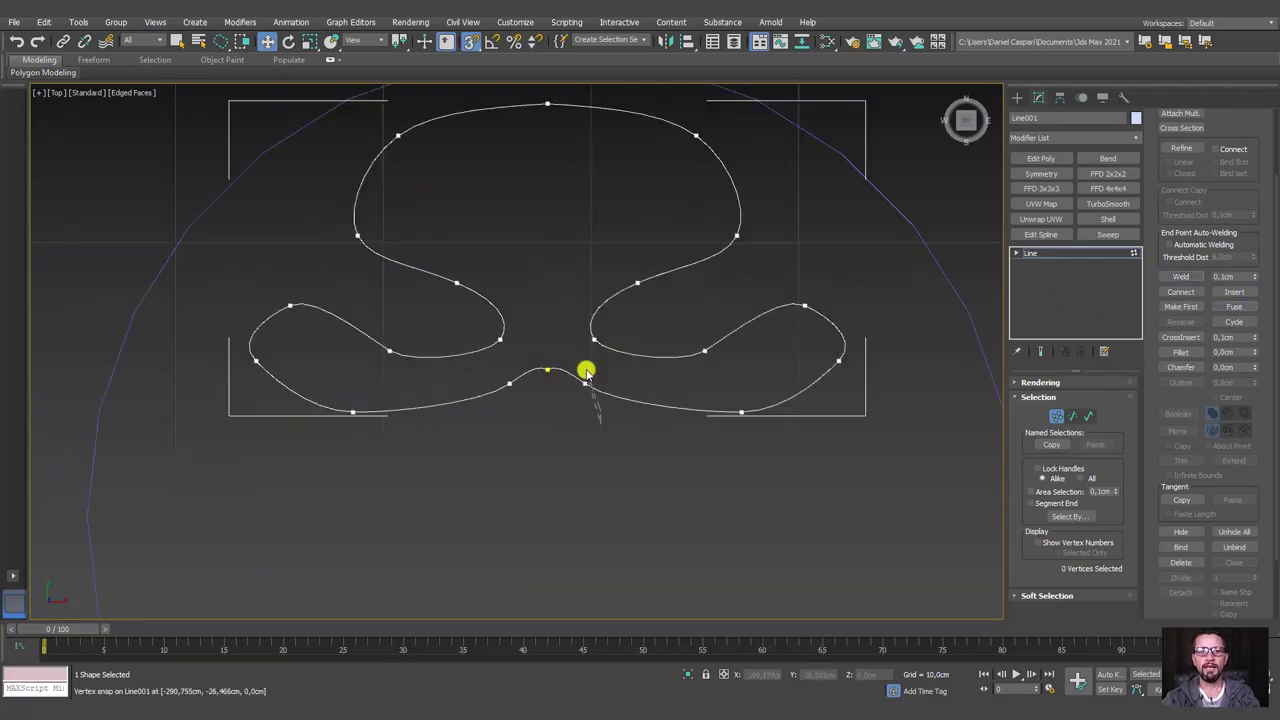
left_click_drag(586, 371, 503, 386)
key("Delete")
scroll(551, 403, "down", 1)
scroll(528, 334, "up", 1)
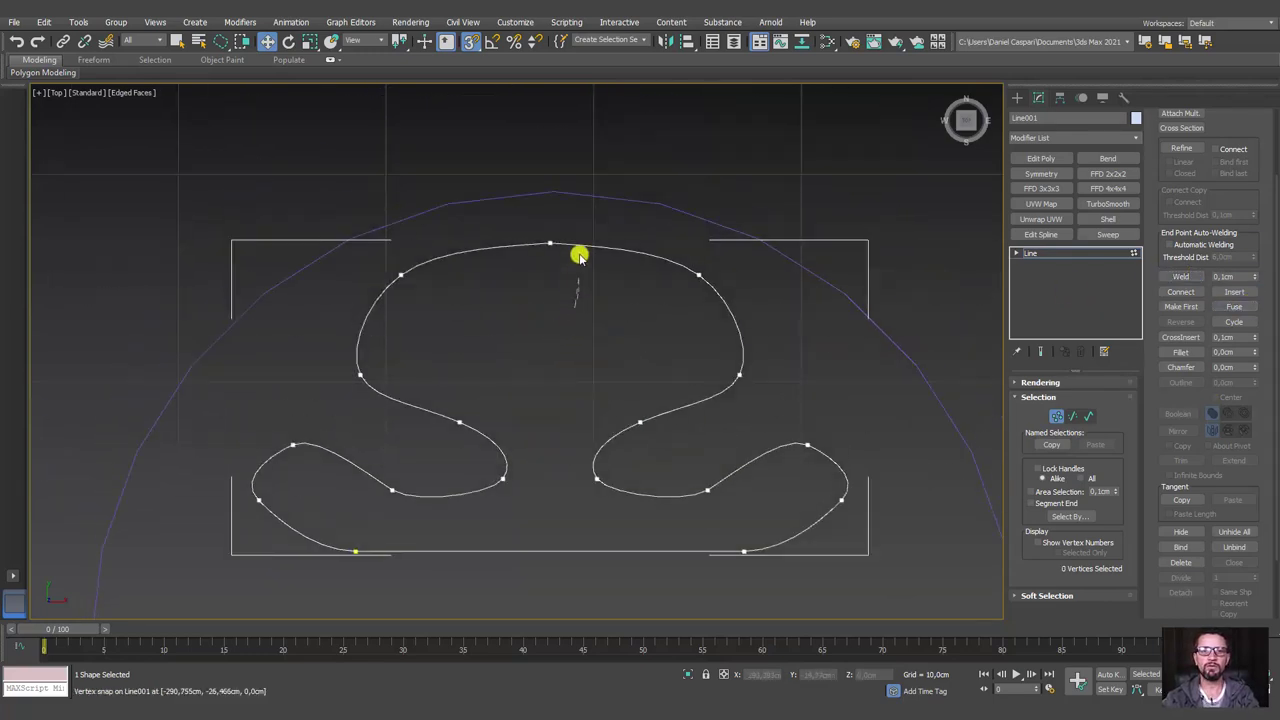
left_click(549, 244)
key("Delete")
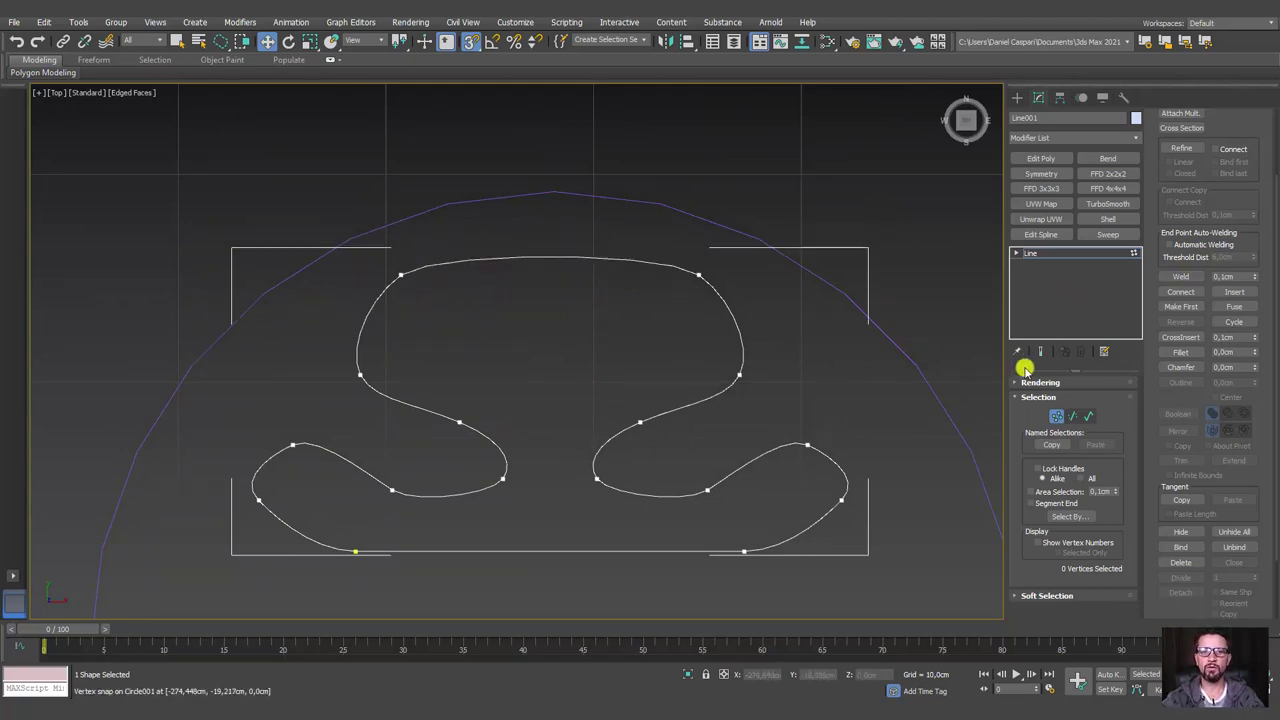
Divide the top segment and raise the new middle vertex to round the top arc.
left_click(1070, 416)
left_click(562, 260)
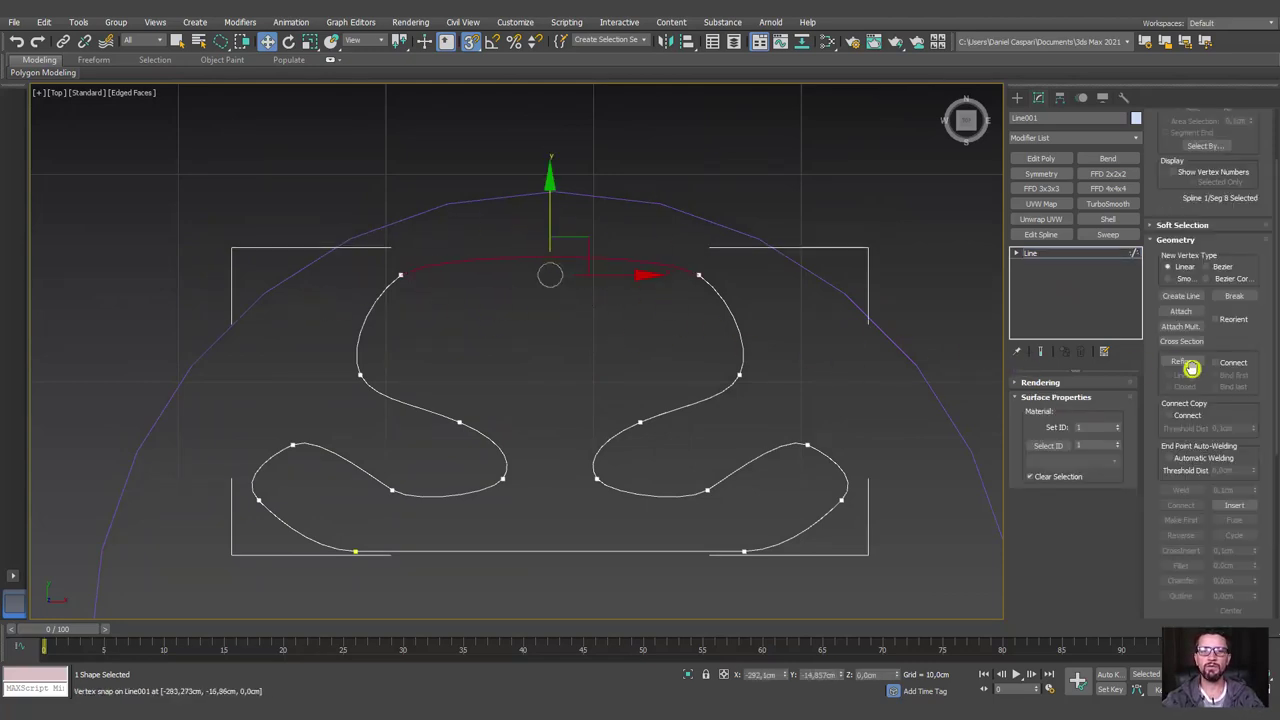
left_click_drag(1255, 406, 1250, 118)
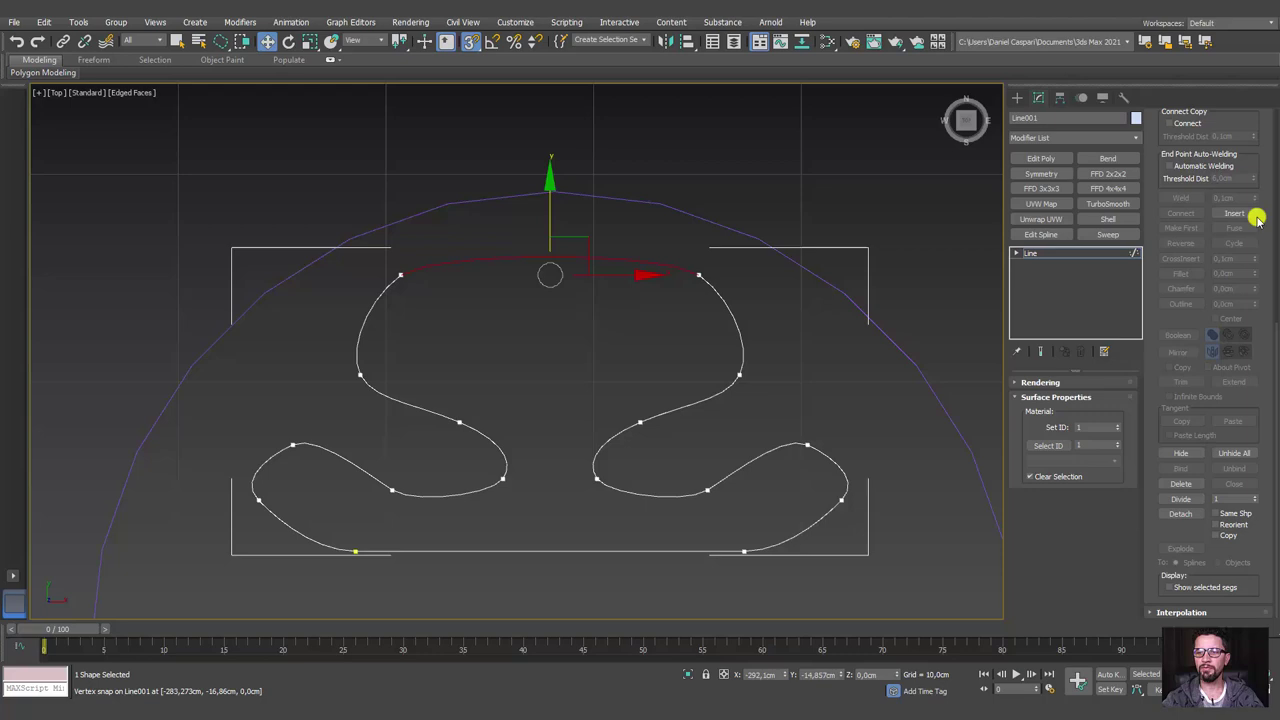
left_click(1183, 499)
left_click(1016, 253)
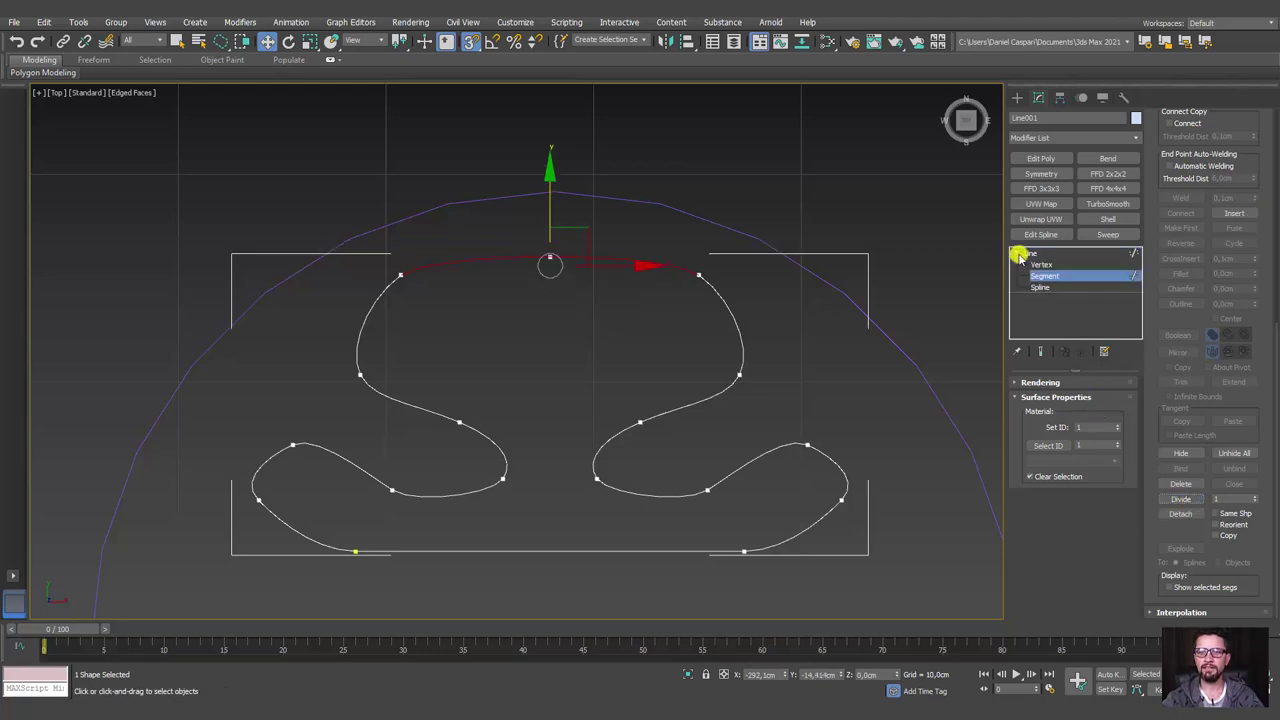
left_click(1041, 264)
left_click(556, 256)
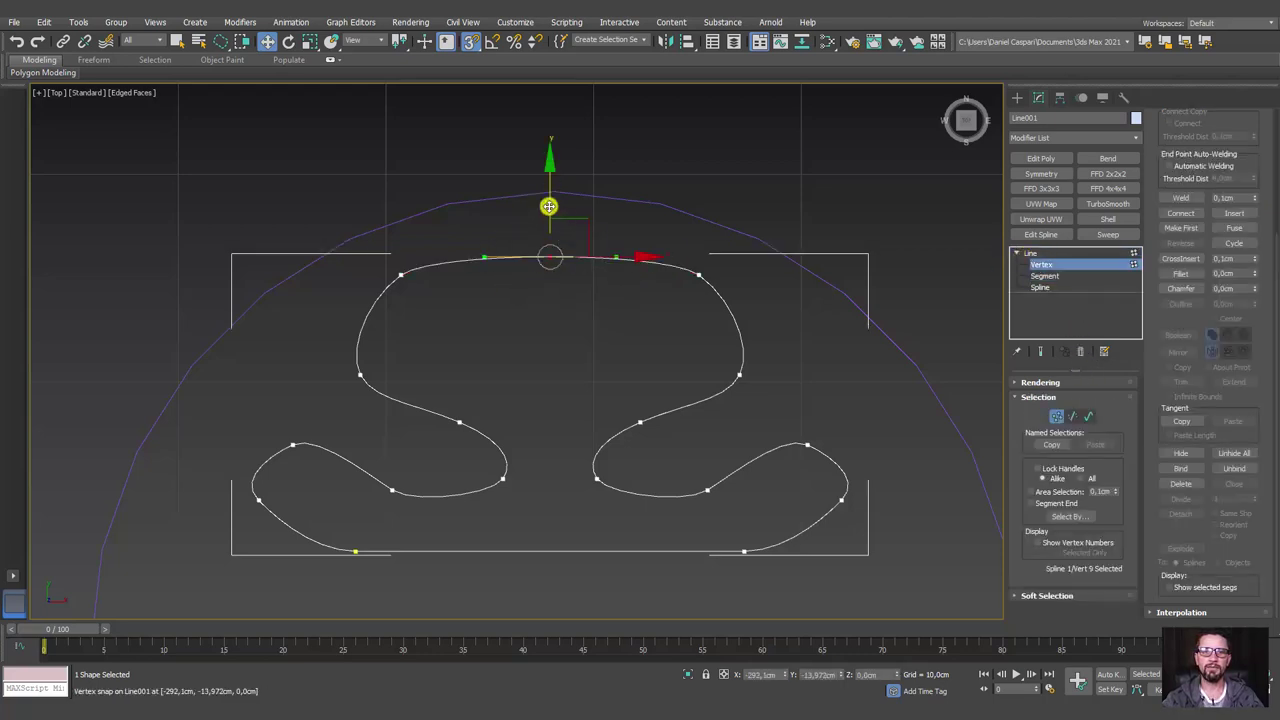
left_click_drag(548, 206, 574, 180)
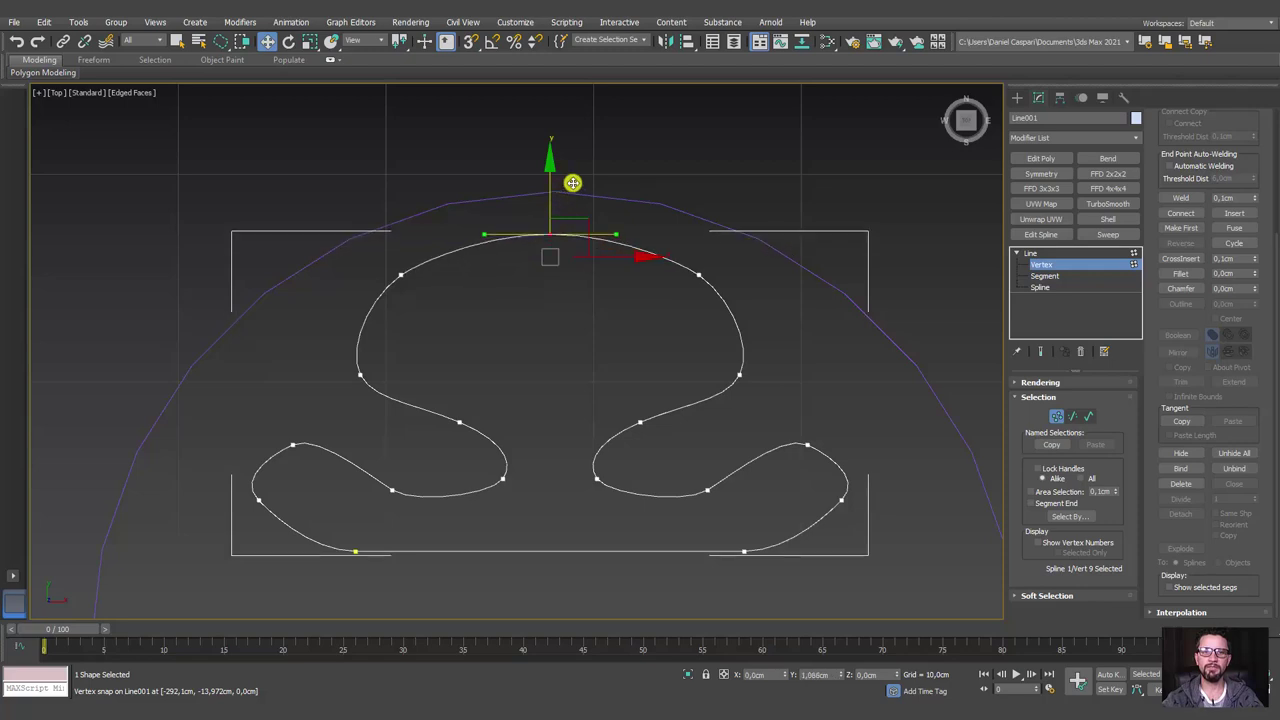
middle_click_drag(618, 440, 580, 320)
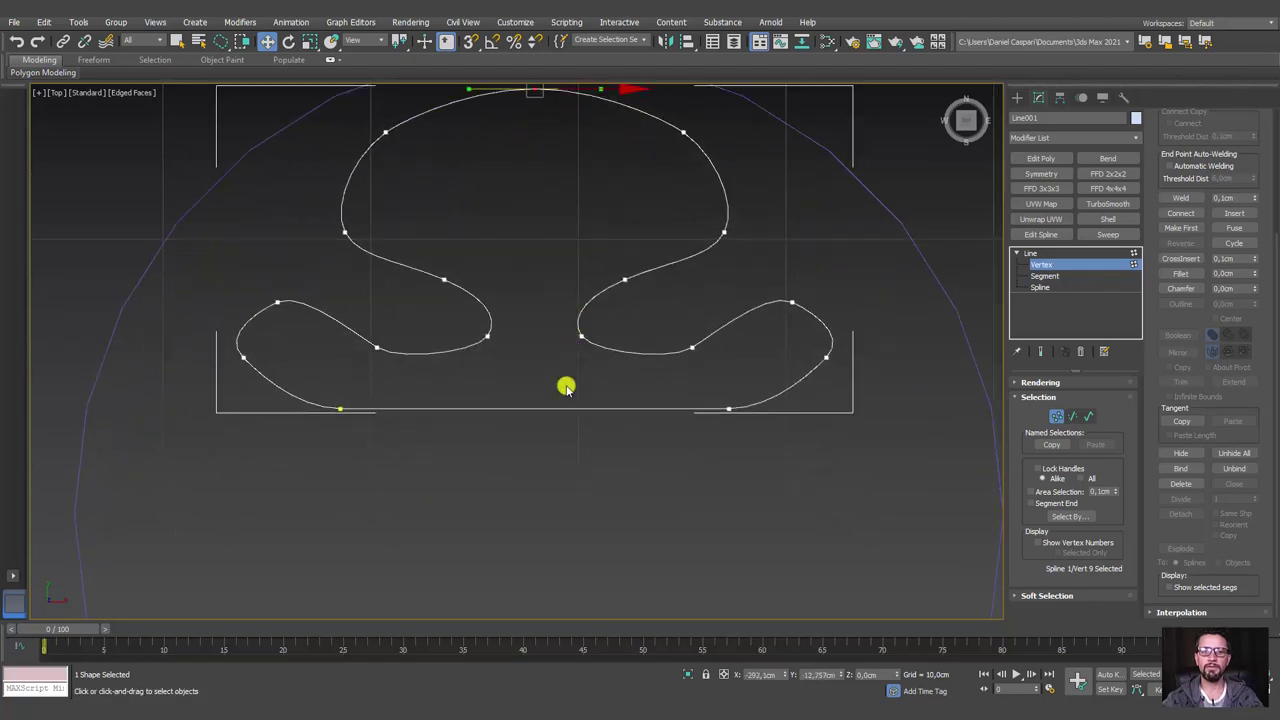
Divide the straight bottom segment of Line001 with 4 new points.
left_click(1070, 416)
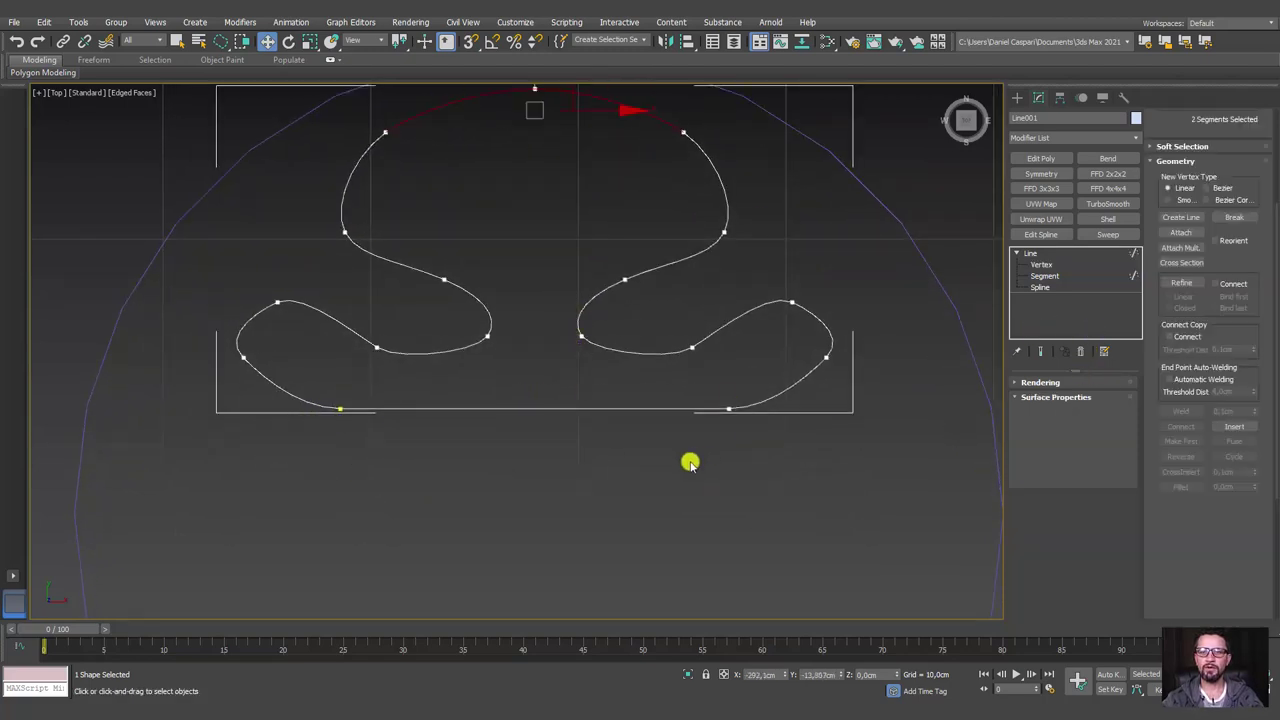
left_click(566, 408)
scroll(1246, 381, "down", 3)
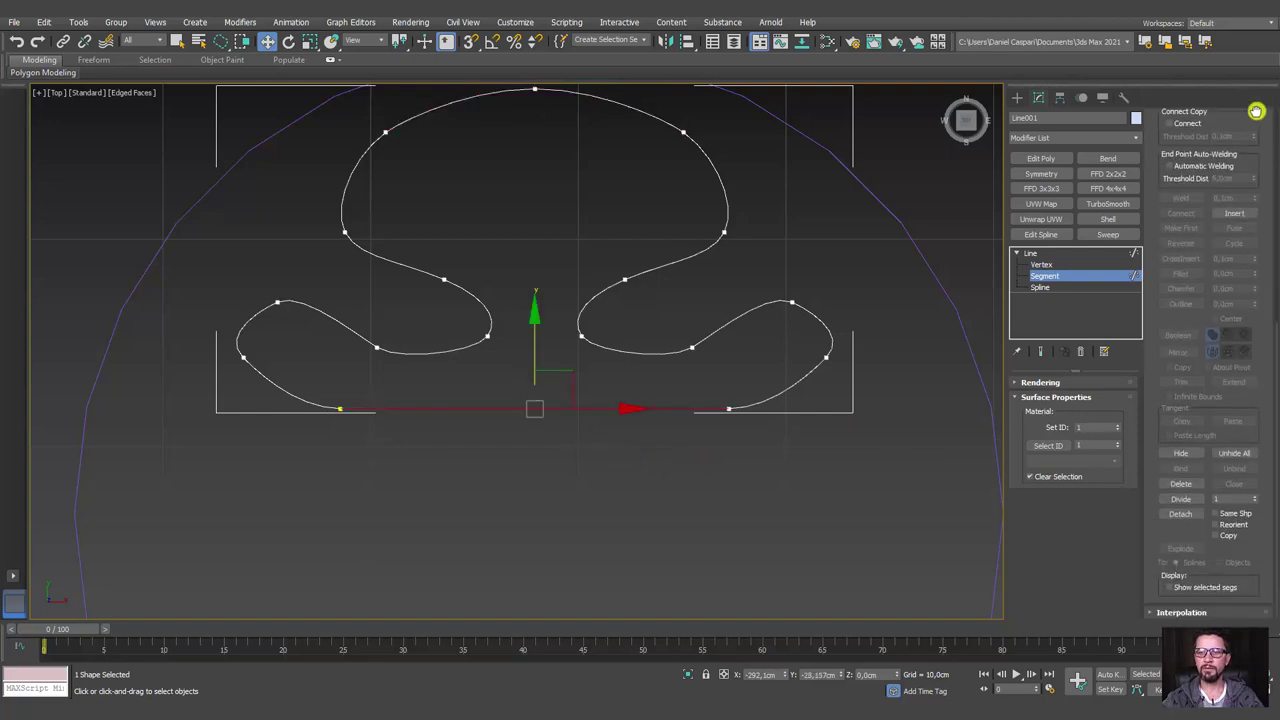
double_click(1230, 499)
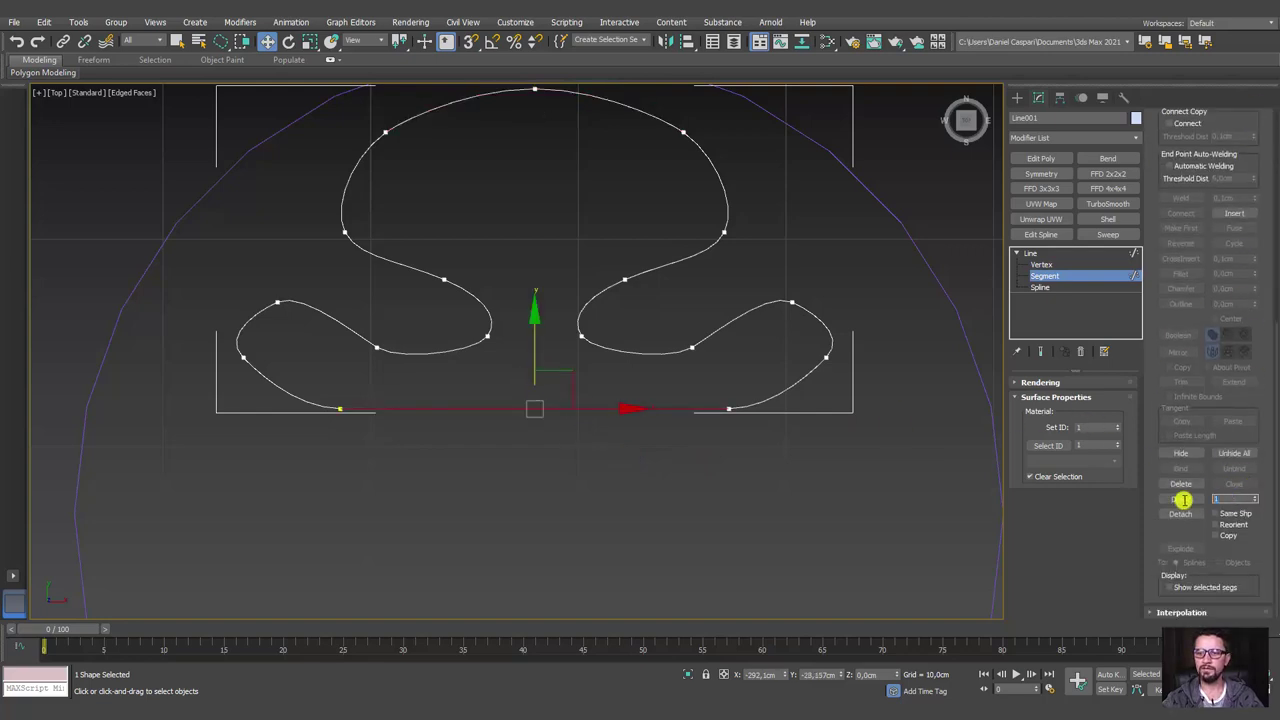
type("4")
left_click(1177, 499)
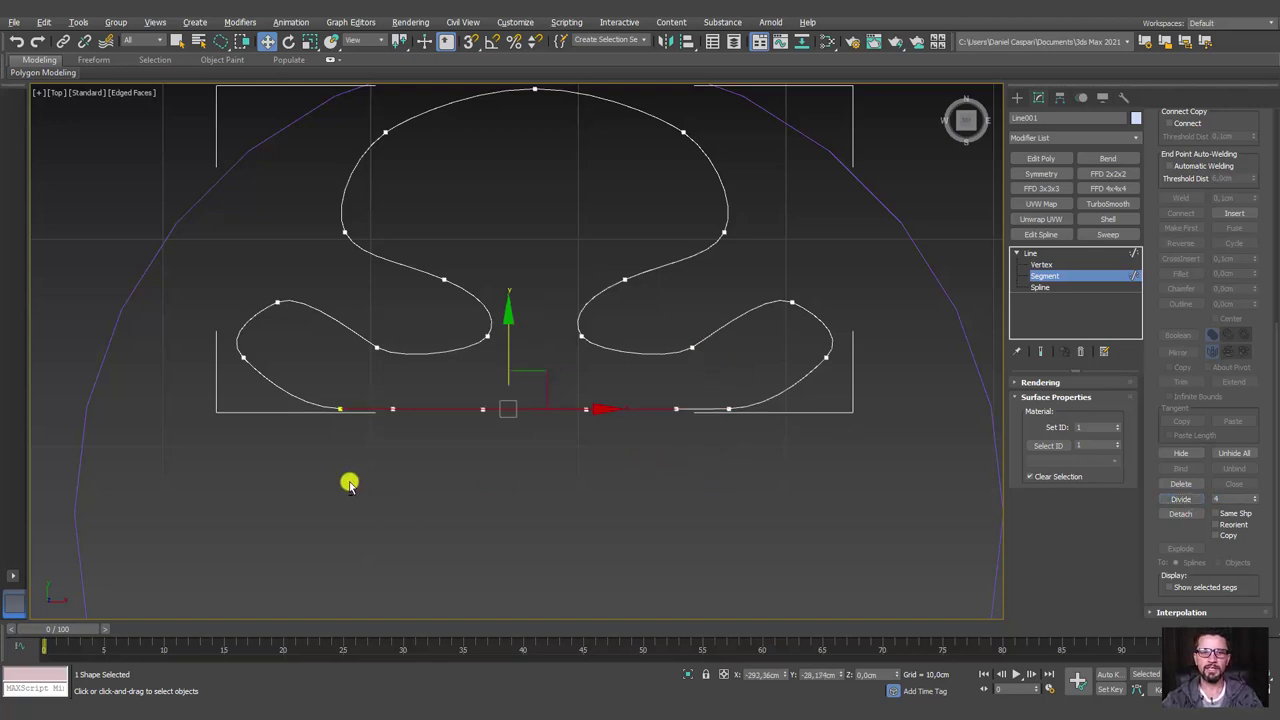
Scale the bottom points inward, pull them up into a narrow stem, and divide its sides.
key("e")
key("r")
left_click_drag(646, 411, 535, 440)
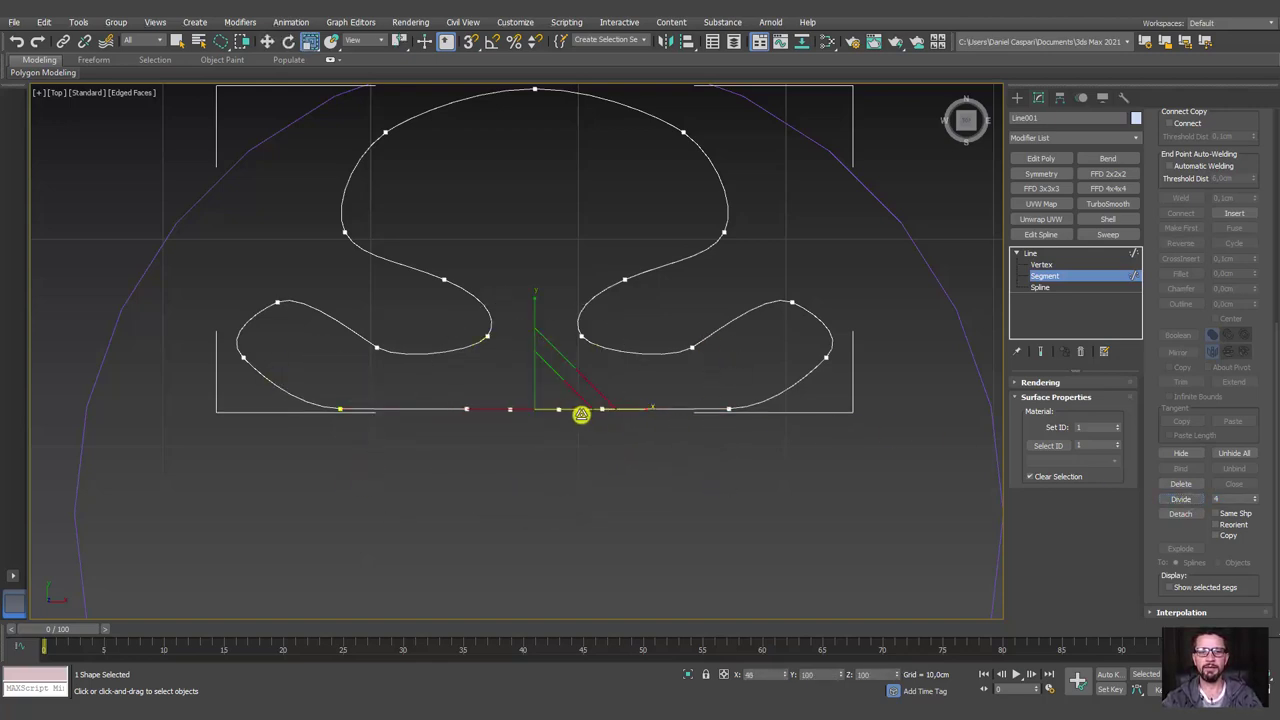
key("w")
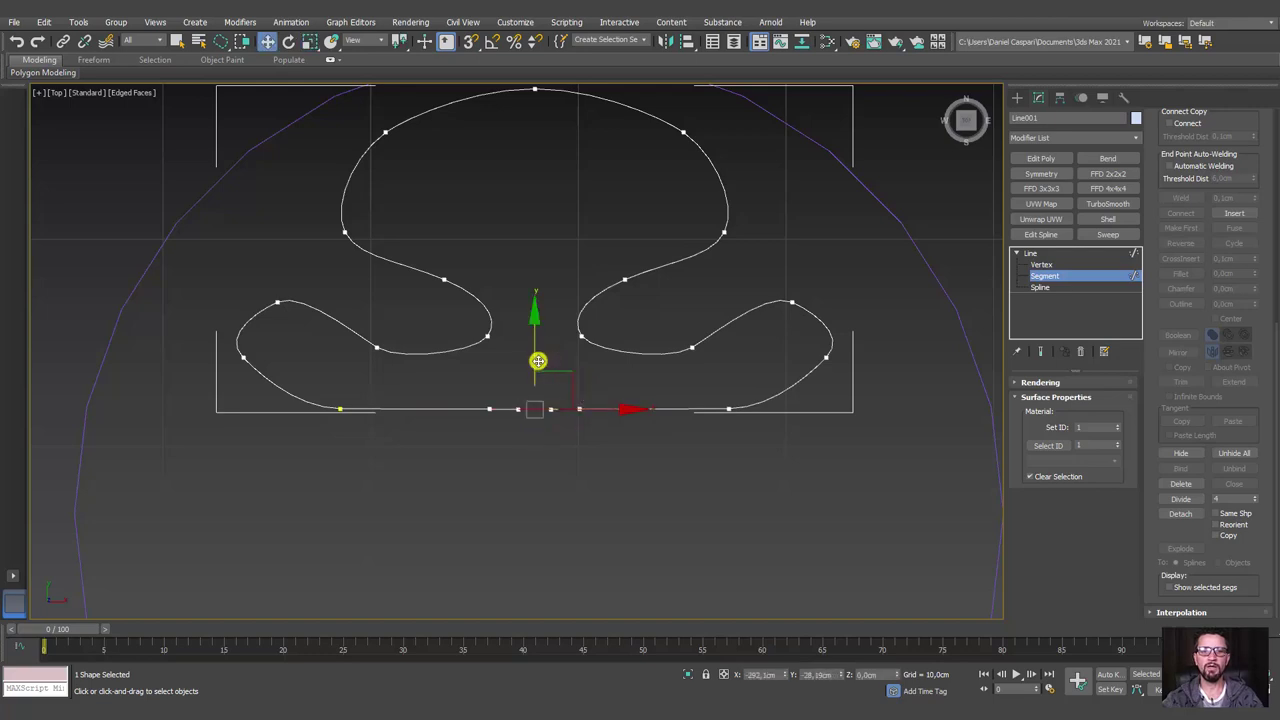
left_click_drag(537, 363, 528, 117)
middle_click_drag(536, 168, 512, 228)
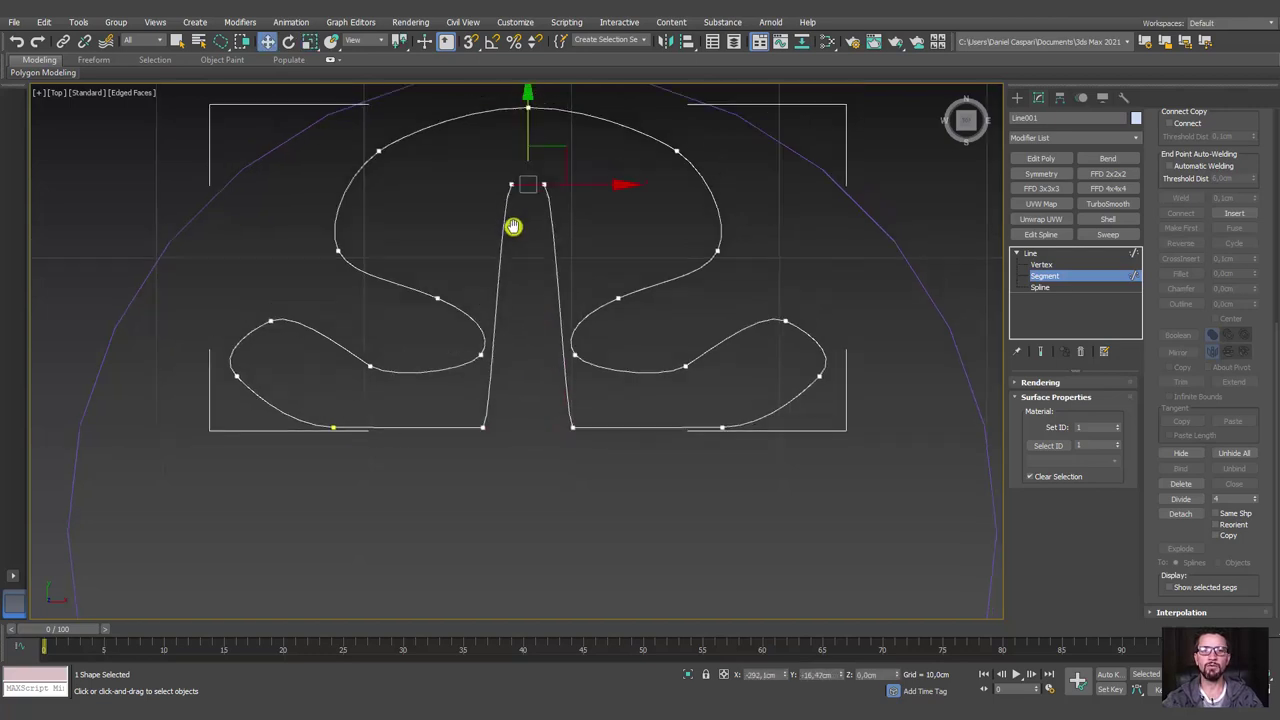
left_click_drag(408, 300, 590, 322)
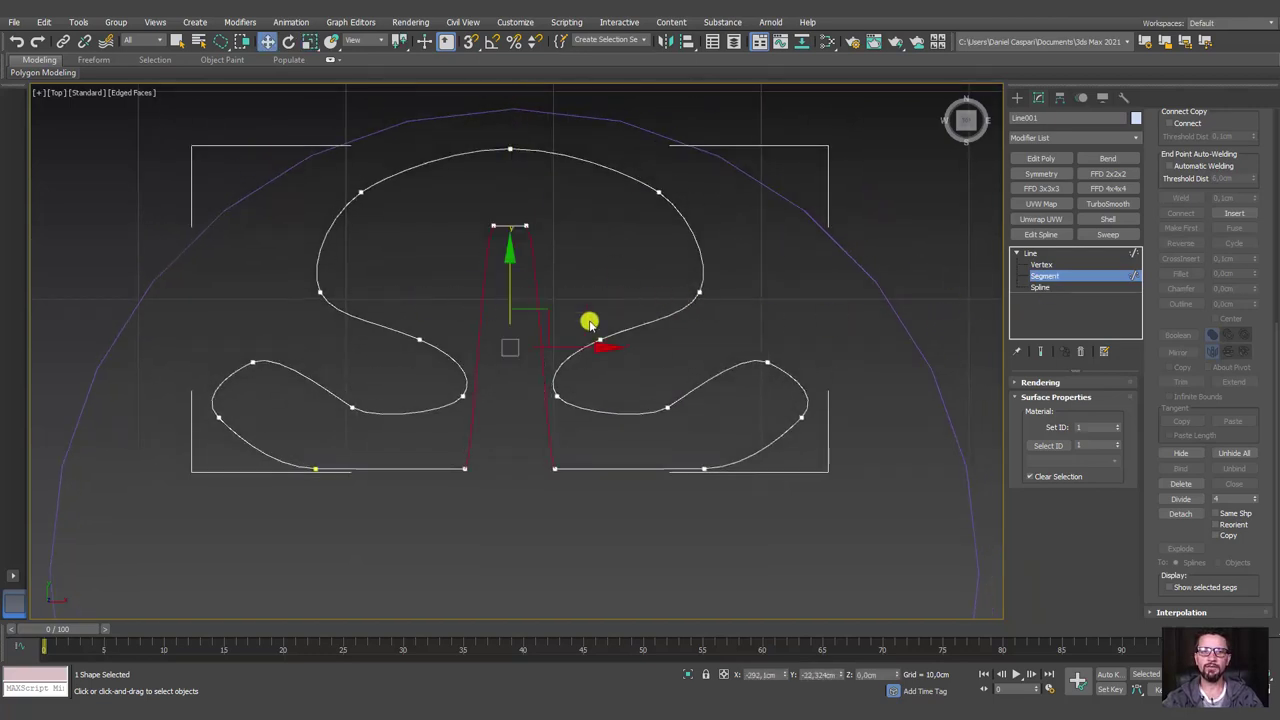
left_click(1192, 499)
Lasso-select the stem's top, neck and base vertices and scale them along X into a straight column.
left_click(1042, 264)
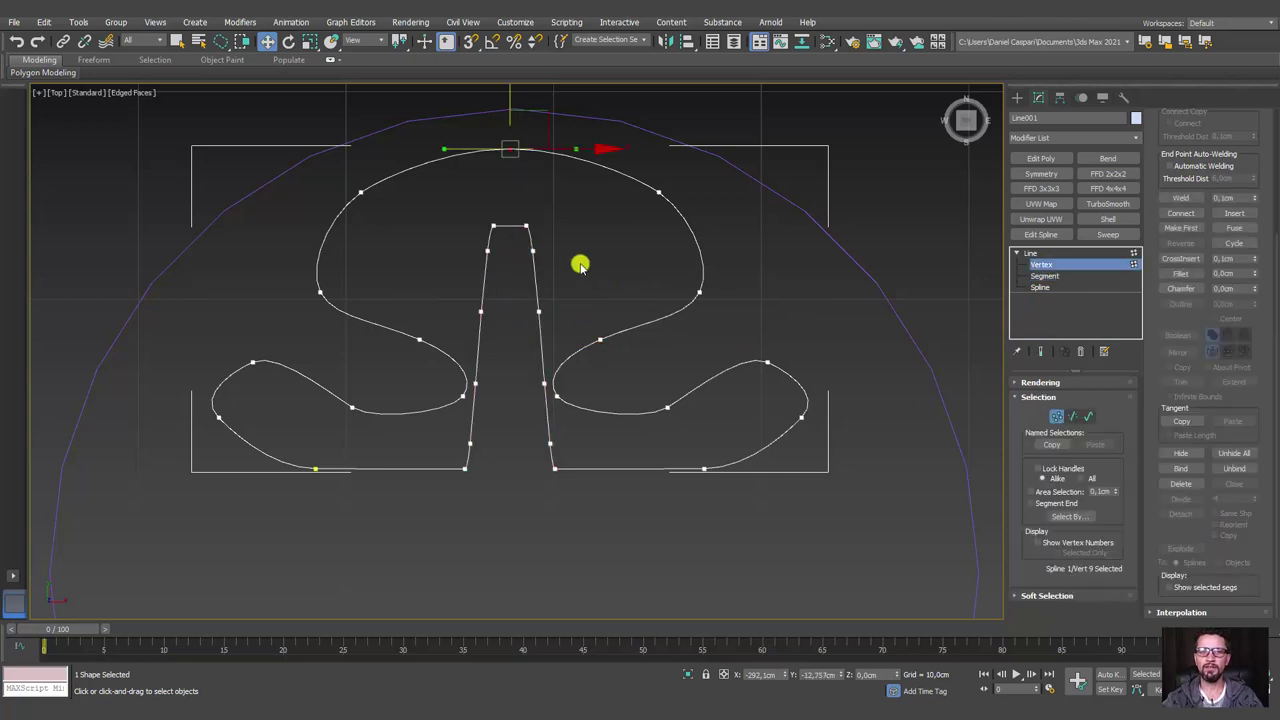
left_click(533, 251)
mouse_move(540, 266)
left_mouse_down()
mouse_move(592, 235)
mouse_move(583, 229)
mouse_move(854, 248)
left_mouse_up()
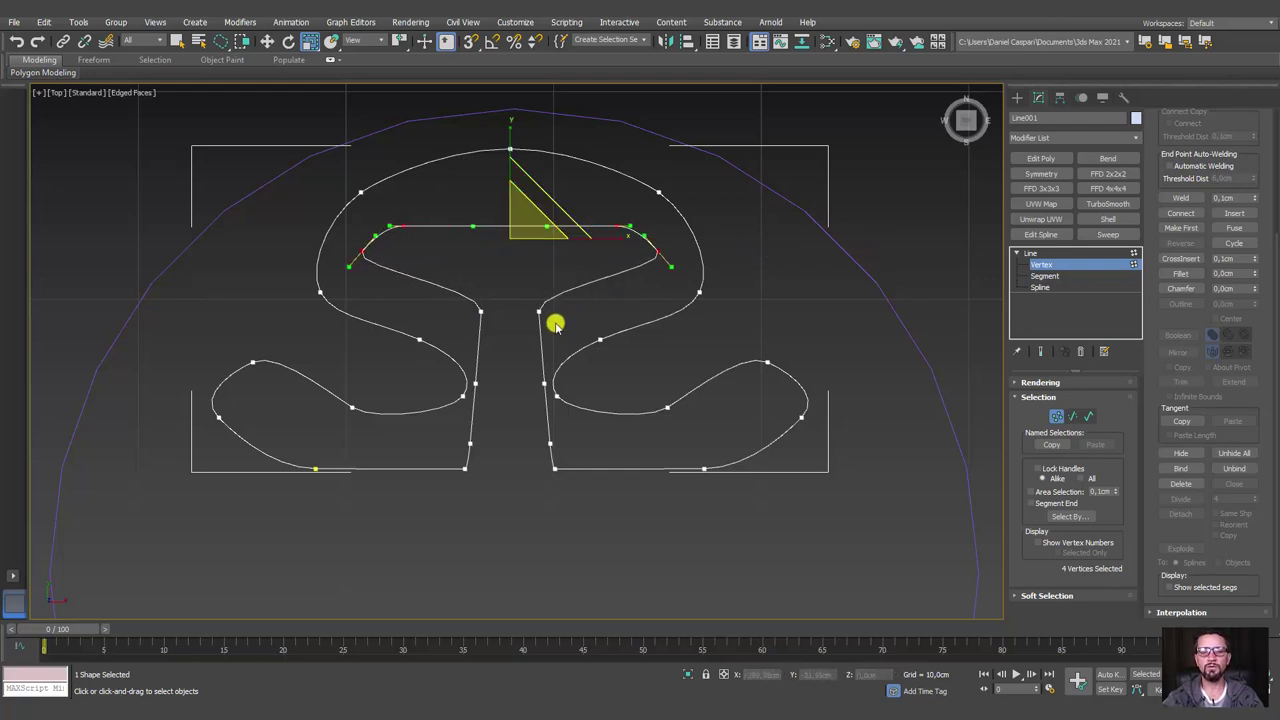
mouse_move(449, 289)
left_mouse_down()
mouse_move(548, 333)
mouse_move(574, 309)
mouse_move(550, 340)
left_mouse_up()
scroll(541, 385, "up", 3)
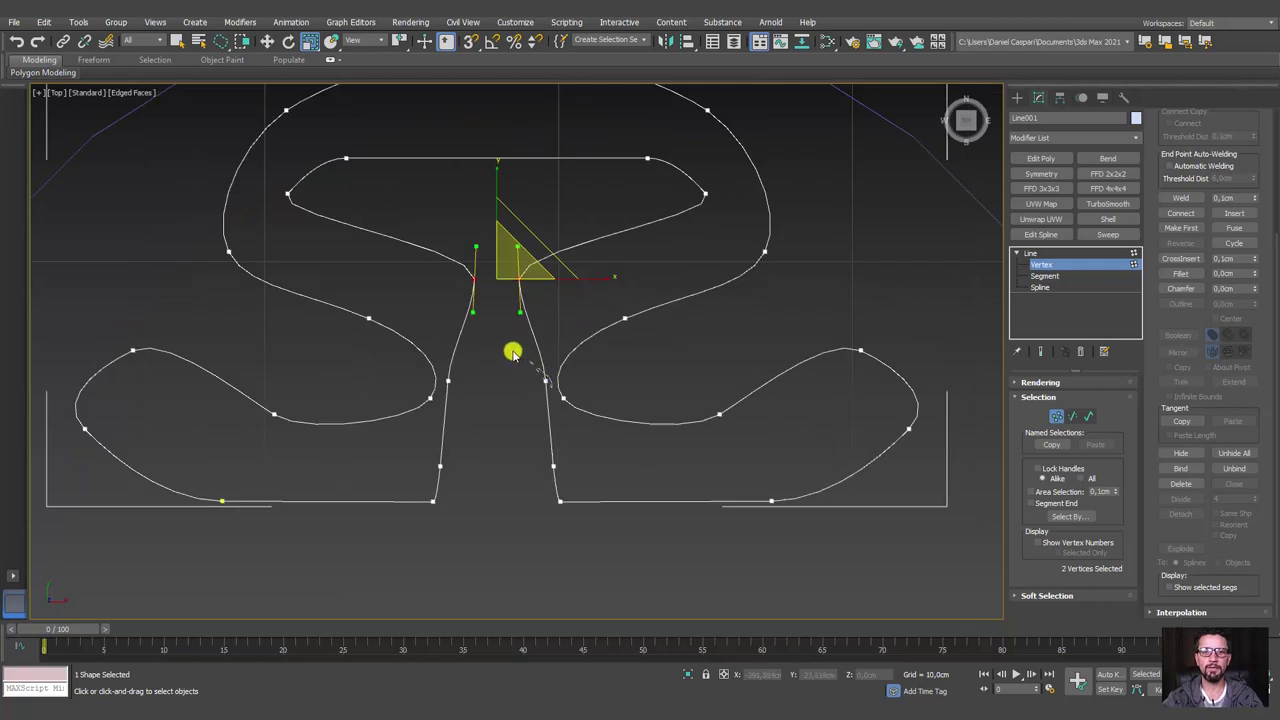
left_click_drag(443, 370, 562, 402)
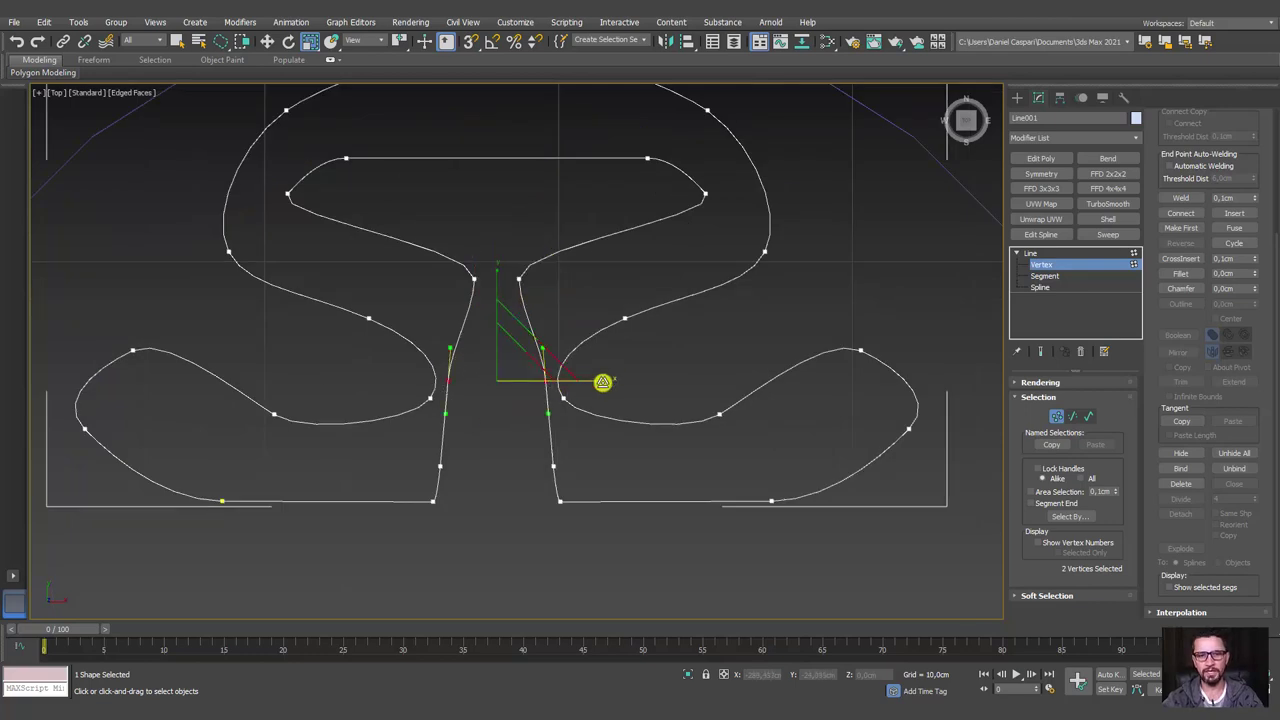
key("r")
left_click_drag(606, 378, 557, 390)
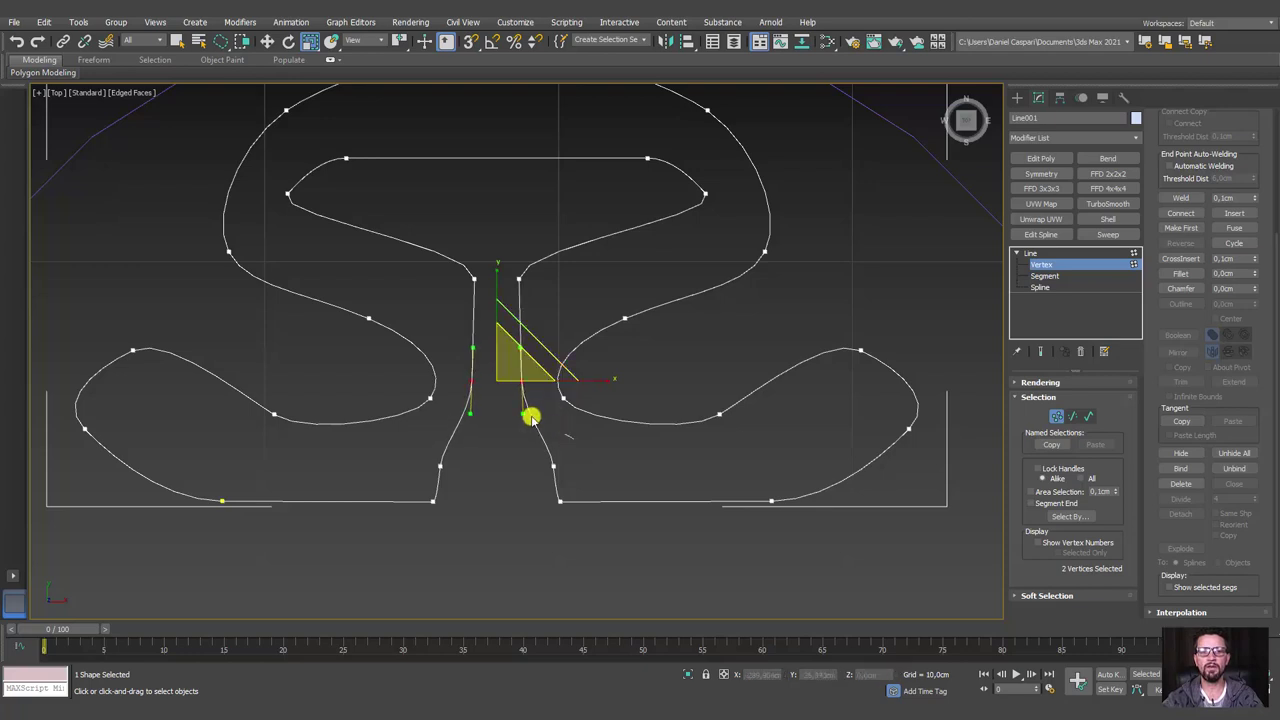
mouse_move(422, 470)
left_mouse_down()
mouse_move(618, 531)
mouse_move(655, 489)
left_mouse_up()
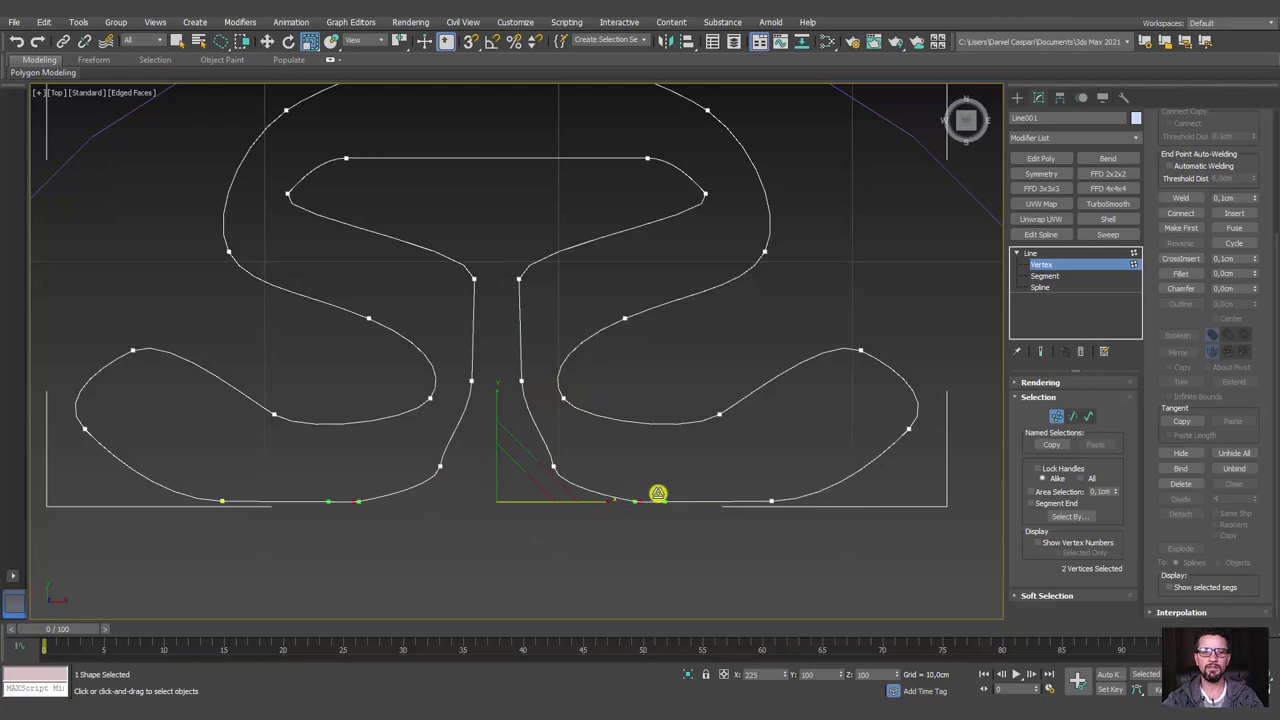
scroll(647, 487, "down", 2)
Return to object level and test-rotate the cutout, cancelling the rotation.
left_click(1040, 253)
scroll(751, 326, "down", 5)
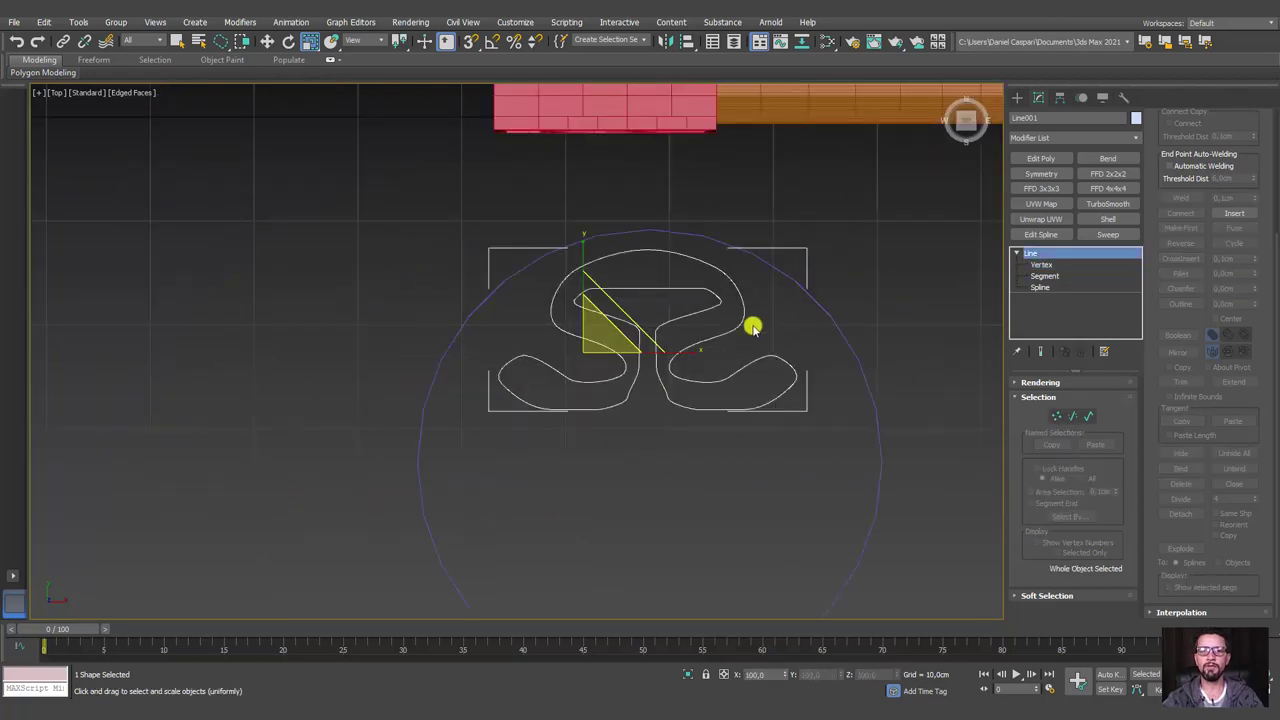
scroll(620, 289, "down", 1)
scroll(603, 314, "down", 2)
scroll(518, 275, "up", 2)
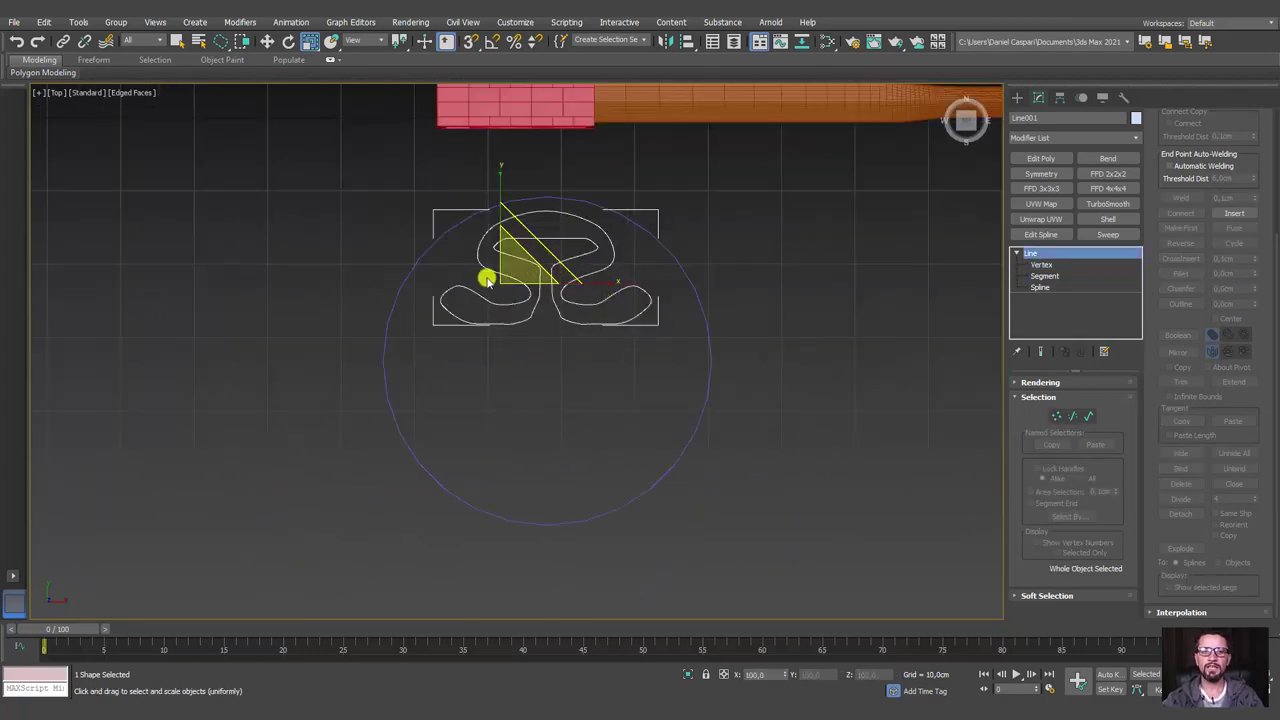
key("e")
left_click_drag(549, 229, 608, 391)
right_click(608, 391)
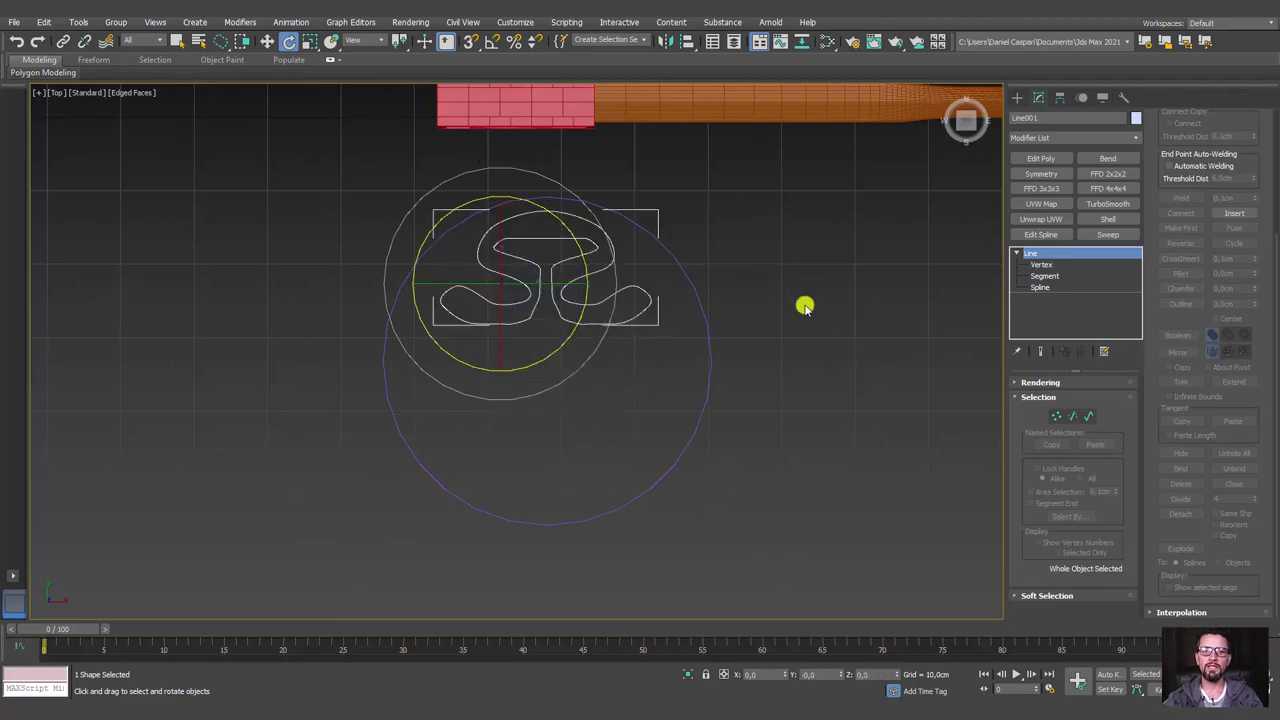
Align Line001's pivot to Circle001's pivot on X, Y and Z with Affect Pivot Only.
left_click(1059, 97)
left_click(1085, 192)
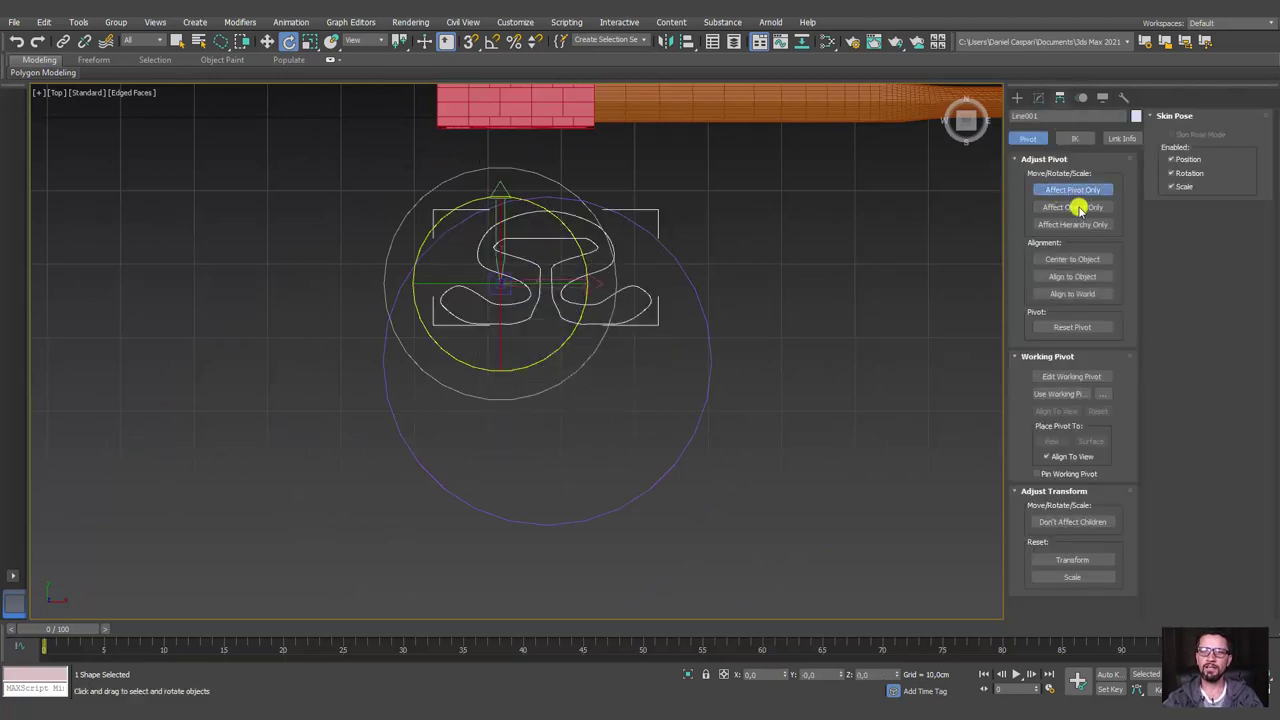
key("w")
left_click_drag(528, 249, 592, 290)
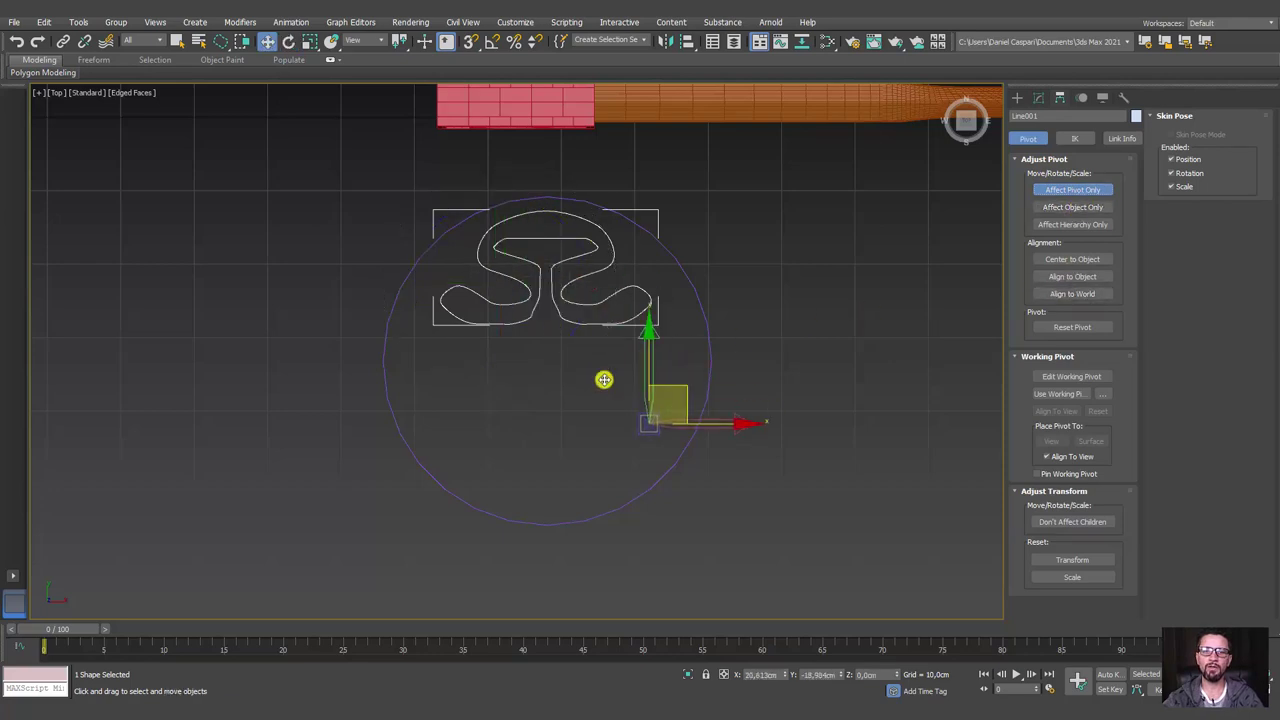
left_click(688, 40)
left_click(703, 322)
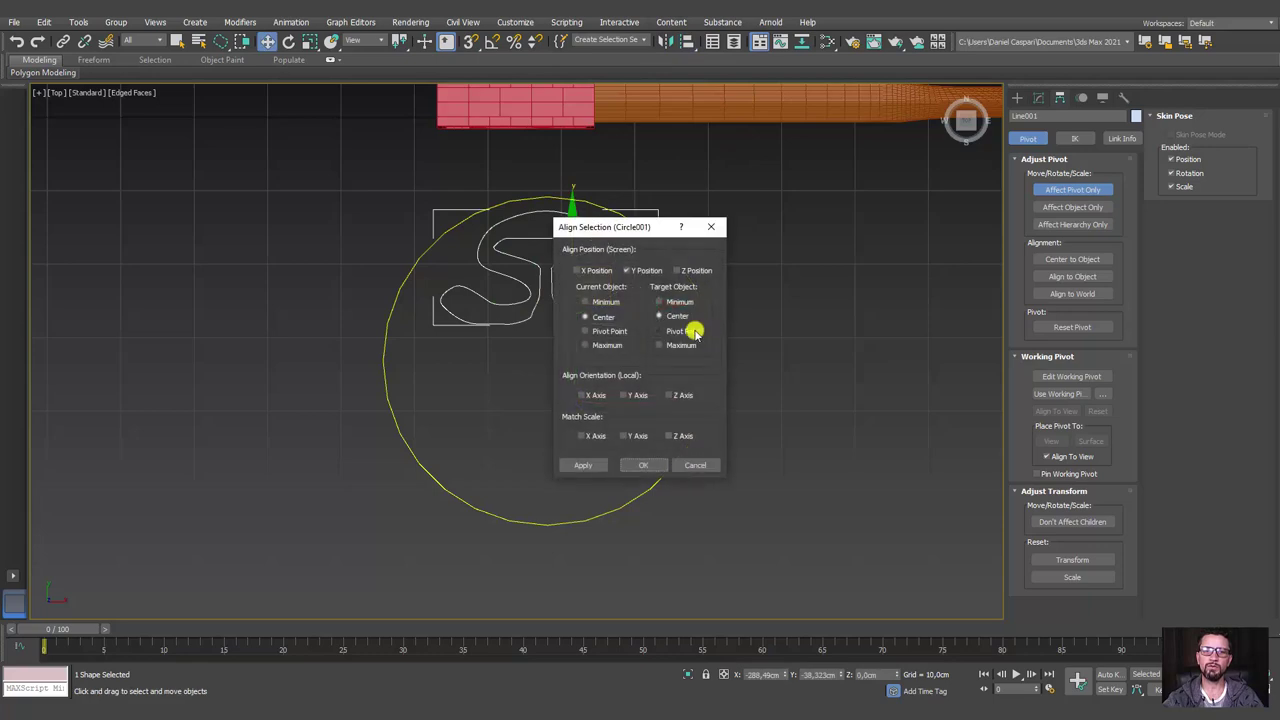
left_click_drag(611, 225, 857, 221)
left_click(837, 267)
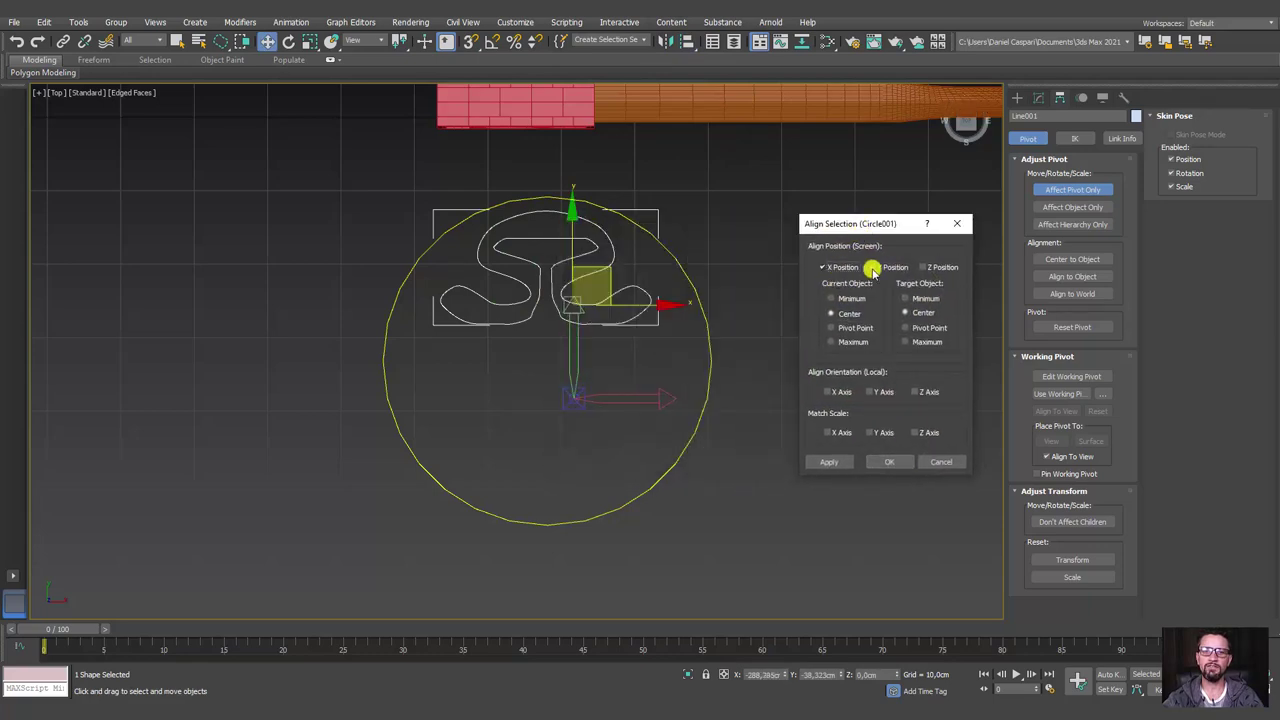
left_click(940, 267)
left_click(832, 328)
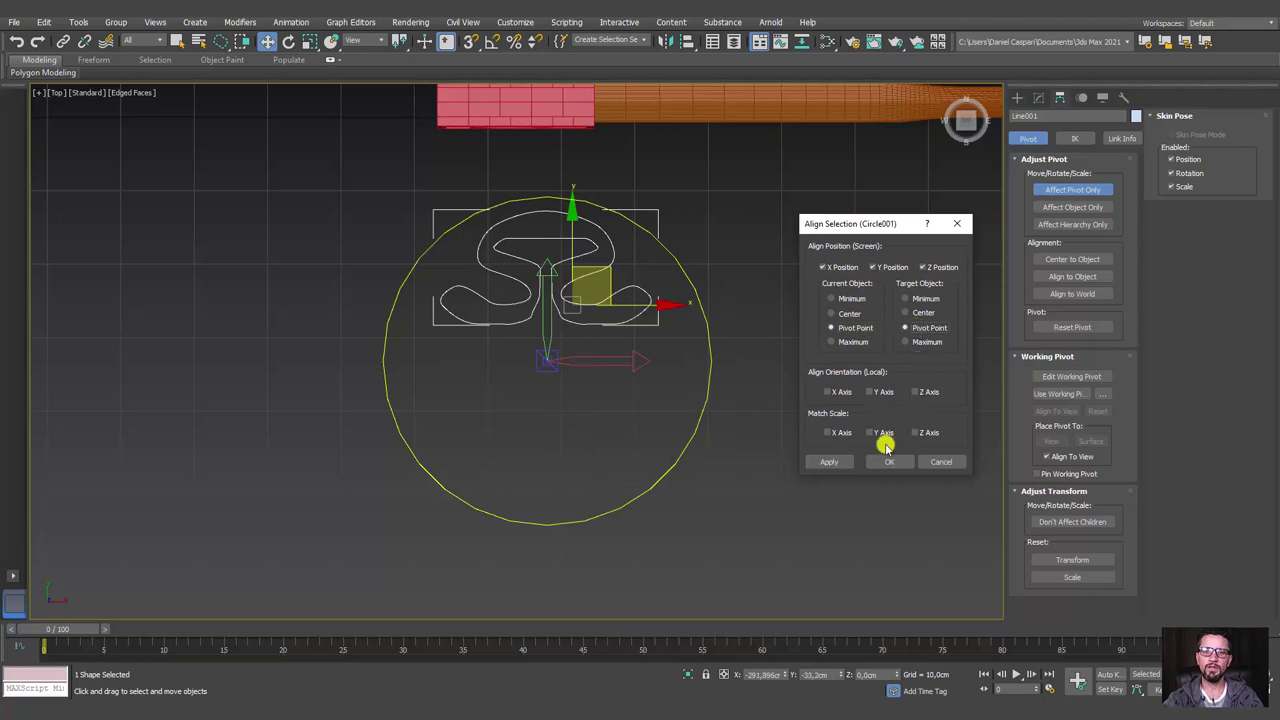
left_click(890, 461)
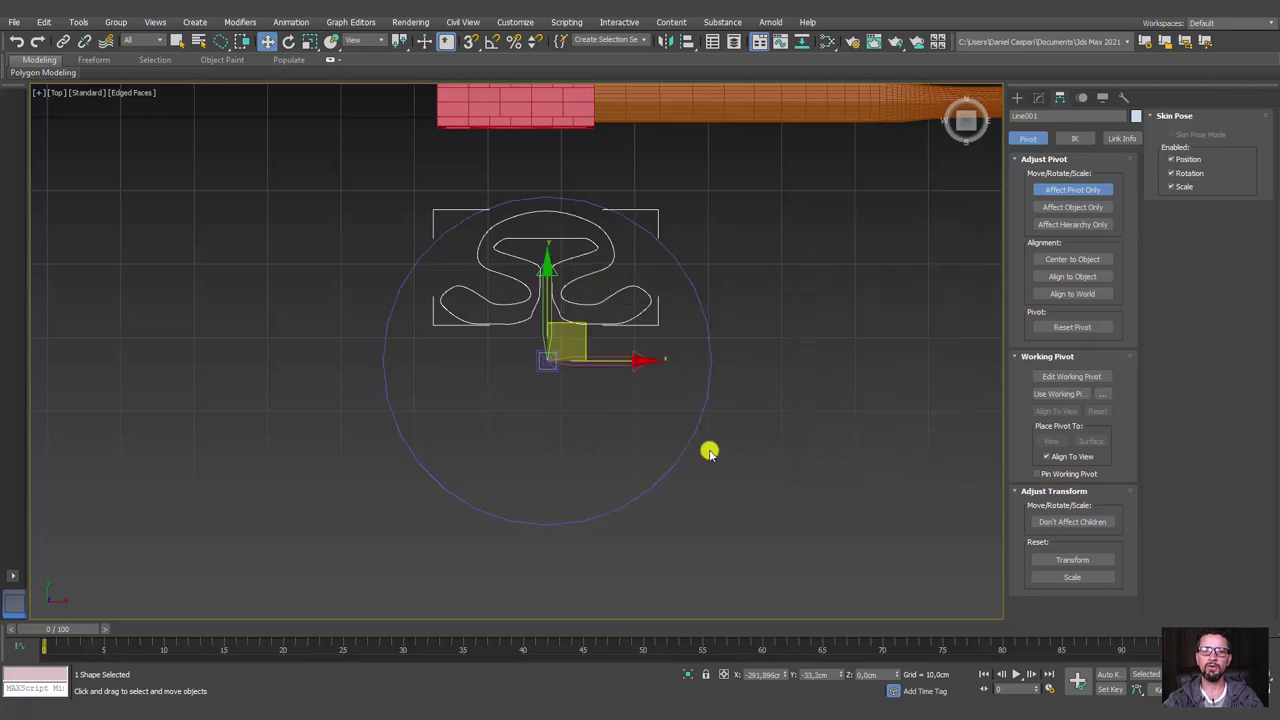
Turn off Affect Pivot Only and rotate the cutout around the disc centre.
left_click(1065, 189)
key("e")
mouse_move(614, 309)
left_mouse_down()
mouse_move(626, 640)
mouse_move(723, 526)
mouse_move(719, 466)
left_mouse_up()
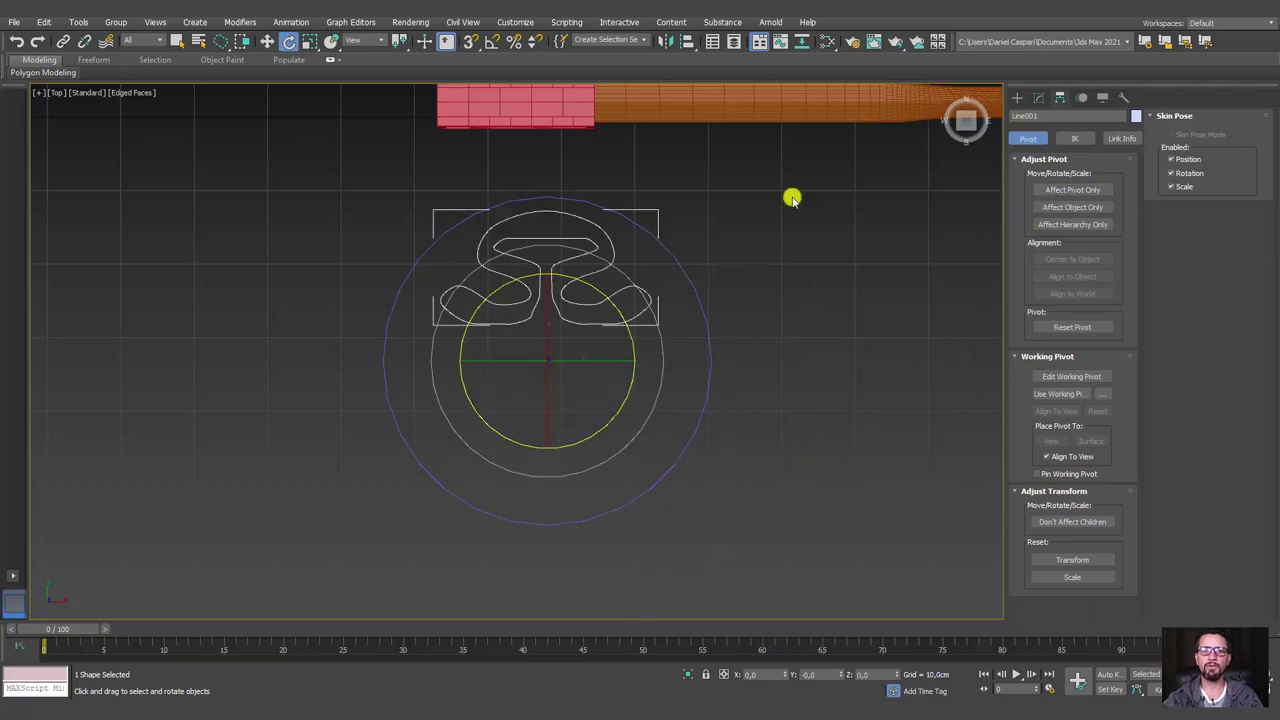
Mirror the cutout on Y as a copy so it sits below the original.
left_click(667, 44)
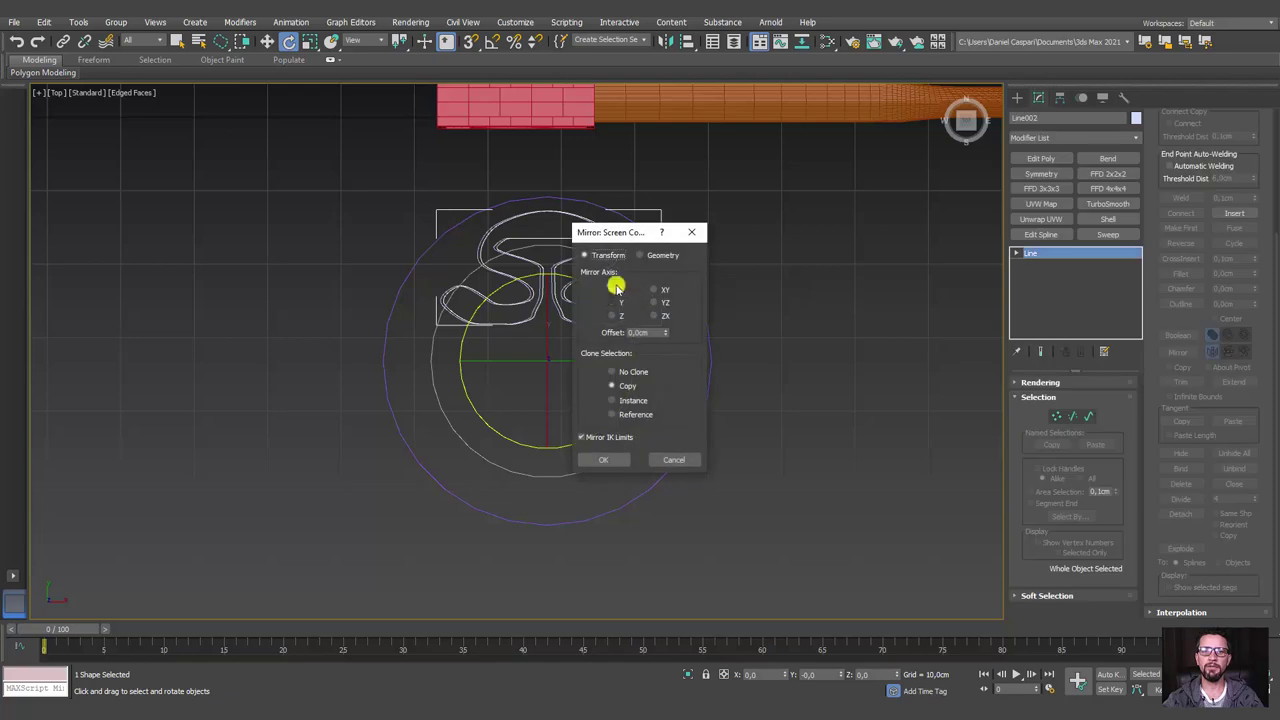
left_click_drag(615, 233, 759, 182)
left_click(756, 252)
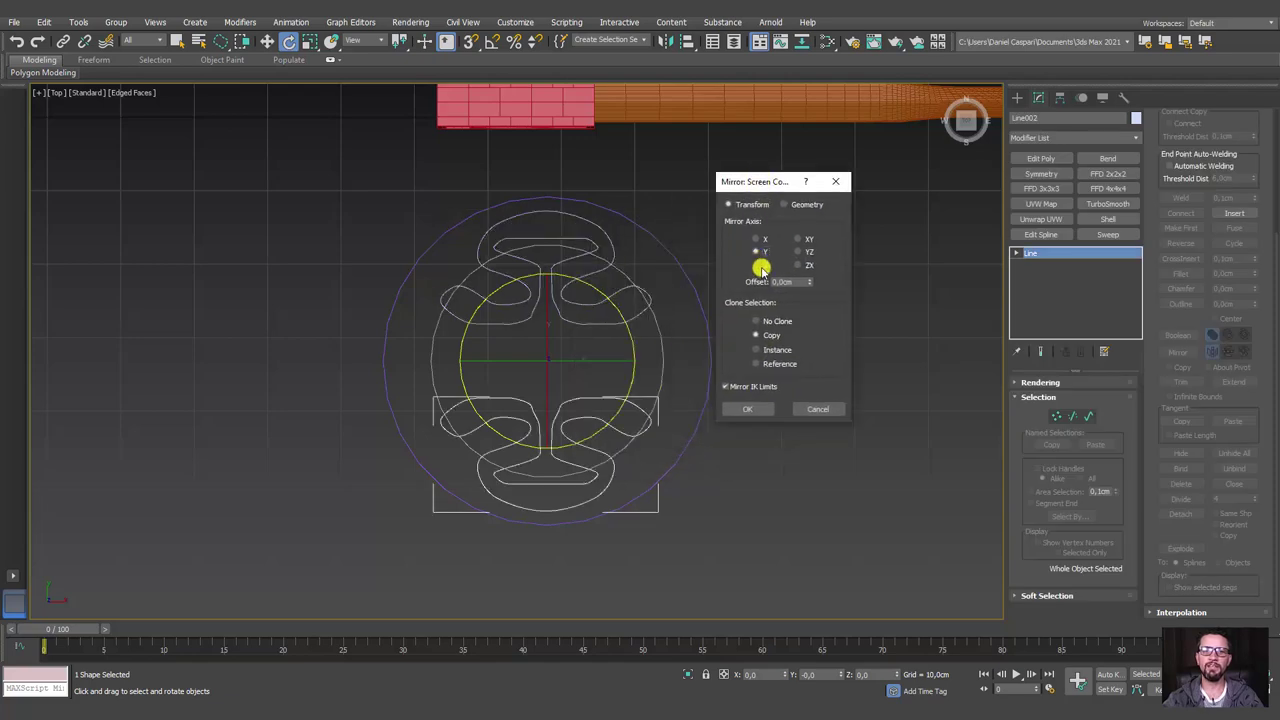
left_click(763, 411)
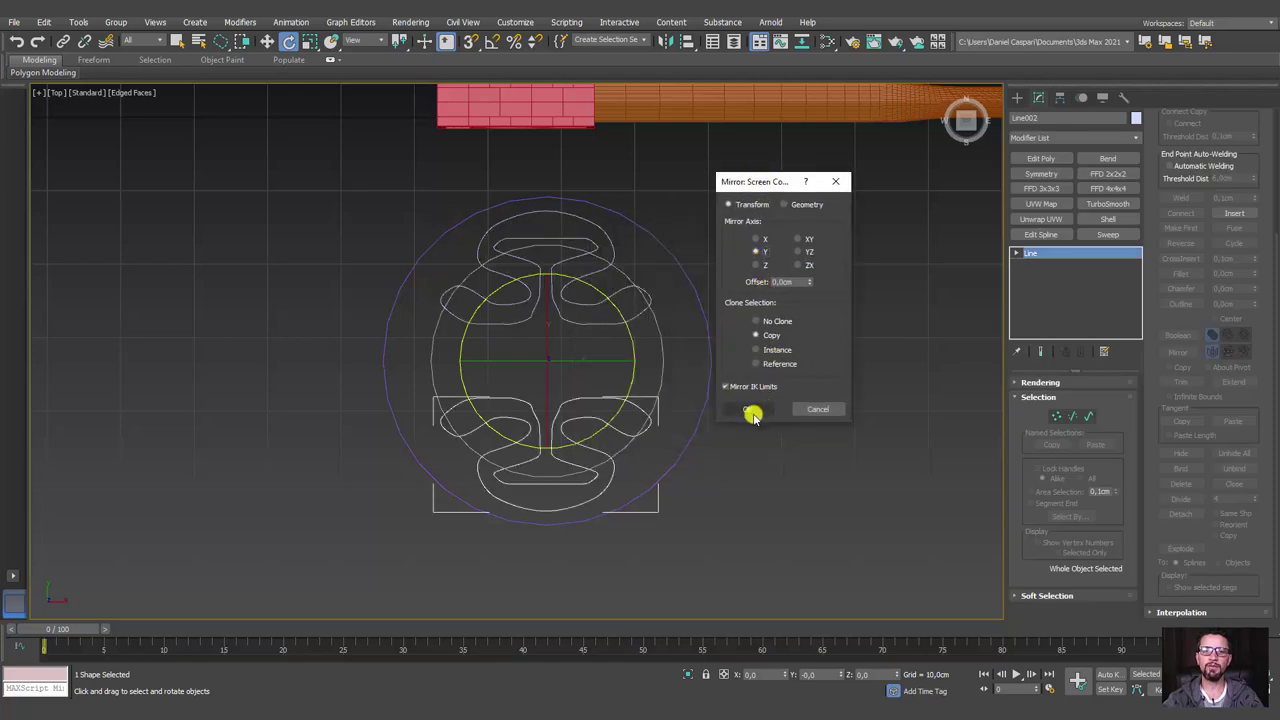
left_click(753, 411)
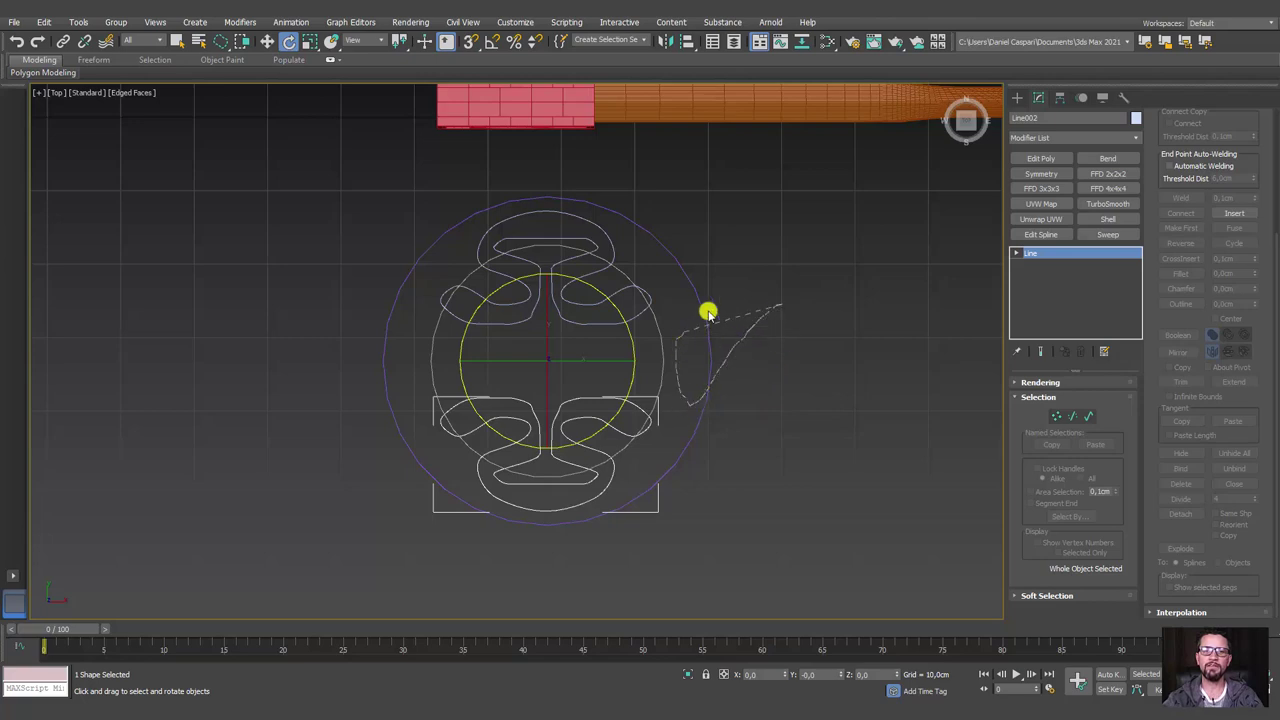
Attach the outer circle and the mirrored cutout to Line001.
left_click(714, 356)
left_click(760, 330)
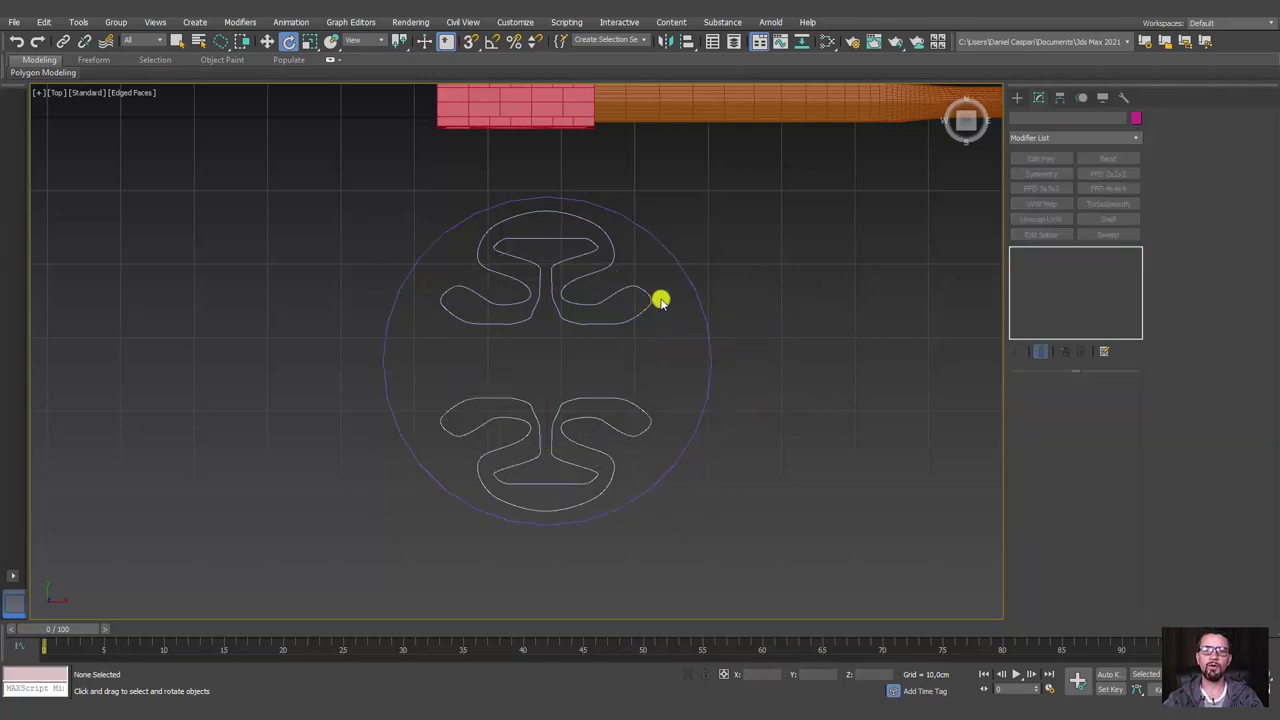
left_click(613, 318)
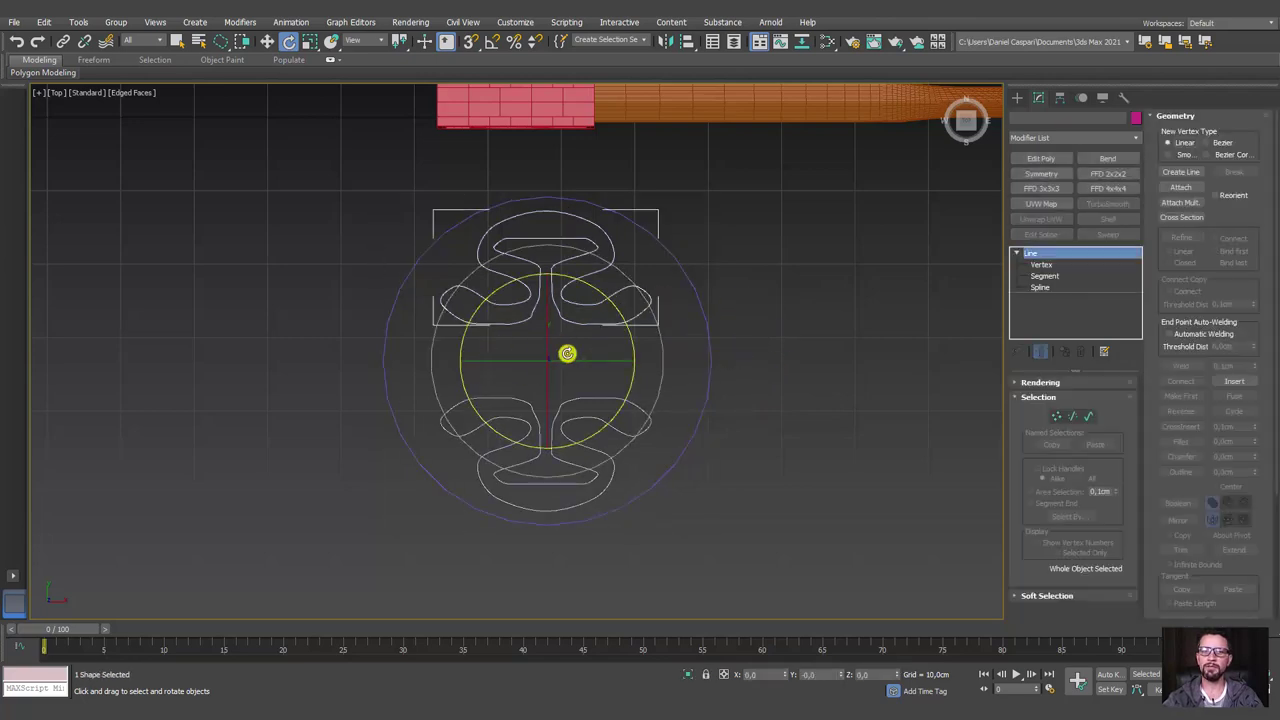
left_click(1180, 187)
left_click(708, 330)
left_click(633, 405)
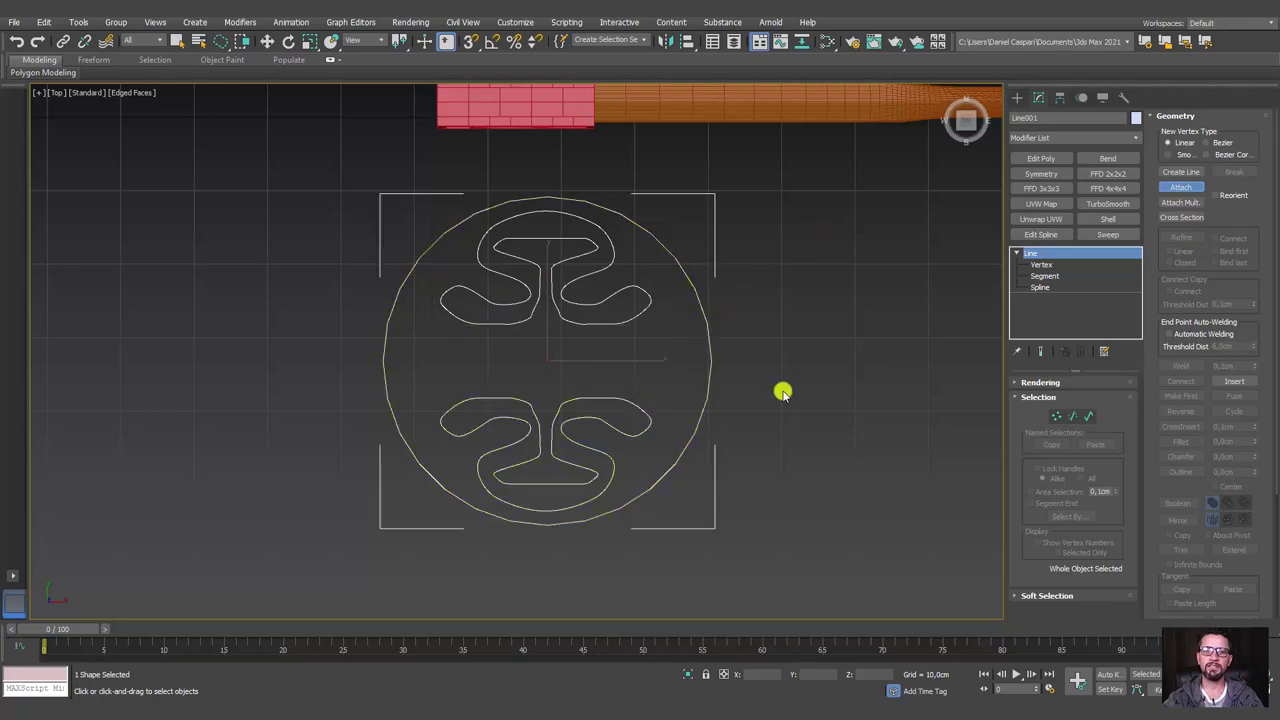
key("w")
mouse_move(694, 446)
middle_mouse_down("alt")
mouse_move(714, 409)
mouse_move(645, 393)
mouse_move(605, 440)
middle_mouse_up("alt")
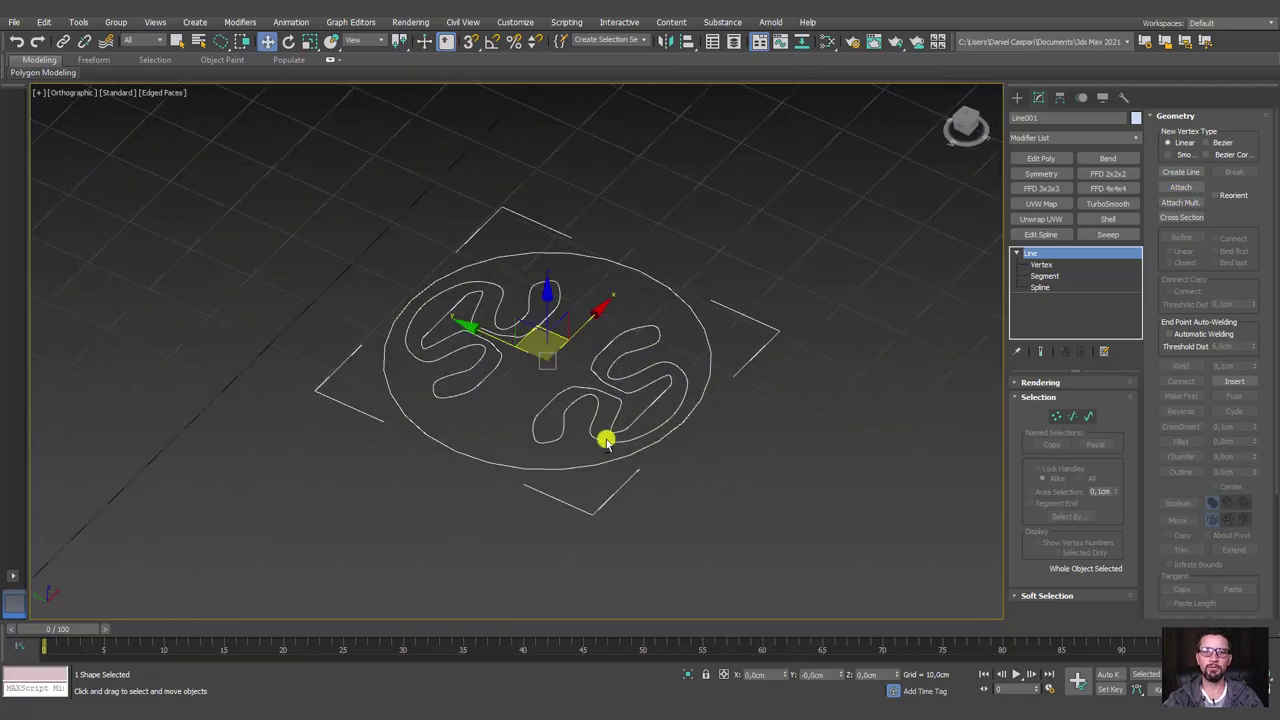
scroll(620, 420, "up", 2)
scroll(625, 372, "up", 2)
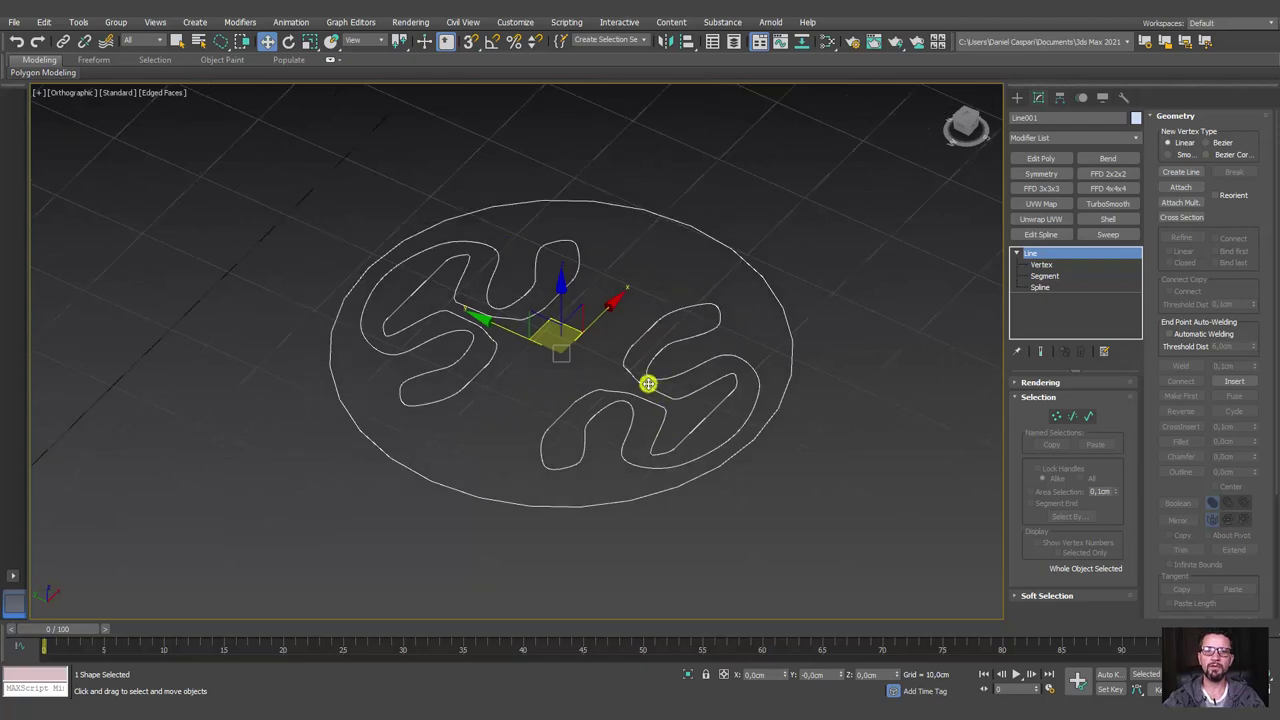
scroll(648, 380, "up", 2)
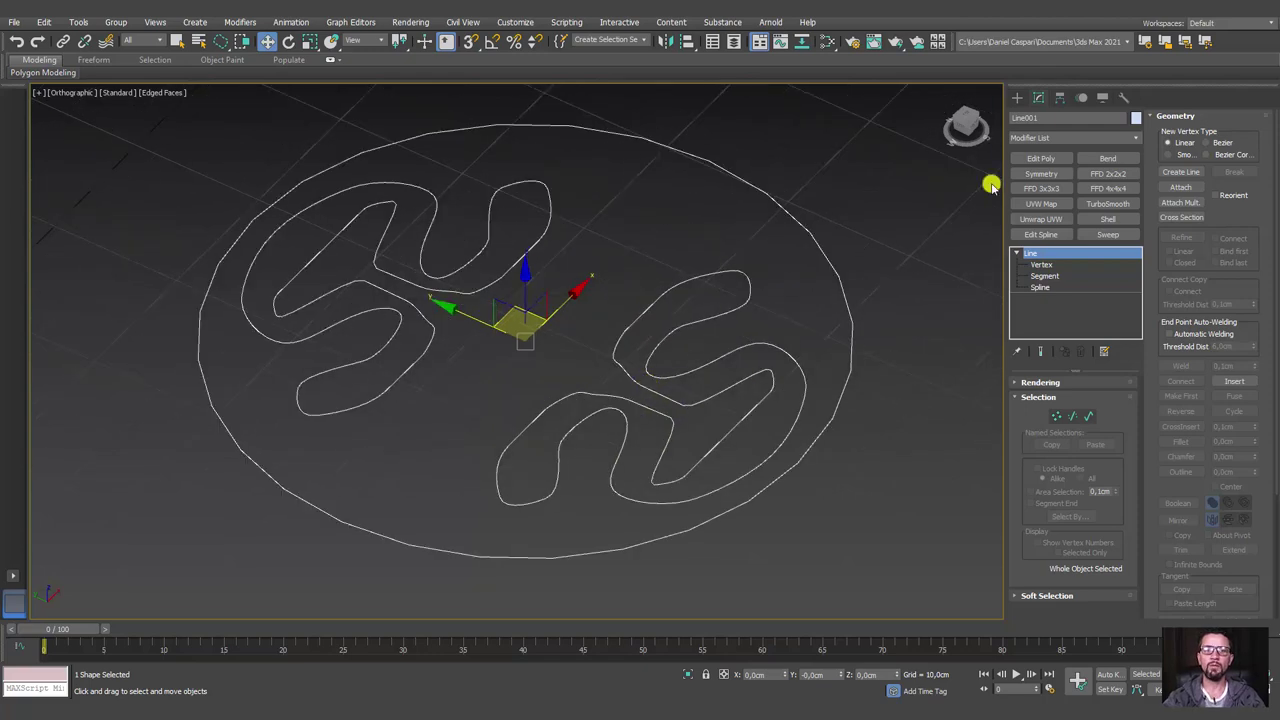
left_click(1135, 140)
Extrude the combined outline 2.0cm thick, then disable Extrude and select Line in the stack.
left_click_drag(1137, 163, 1137, 229)
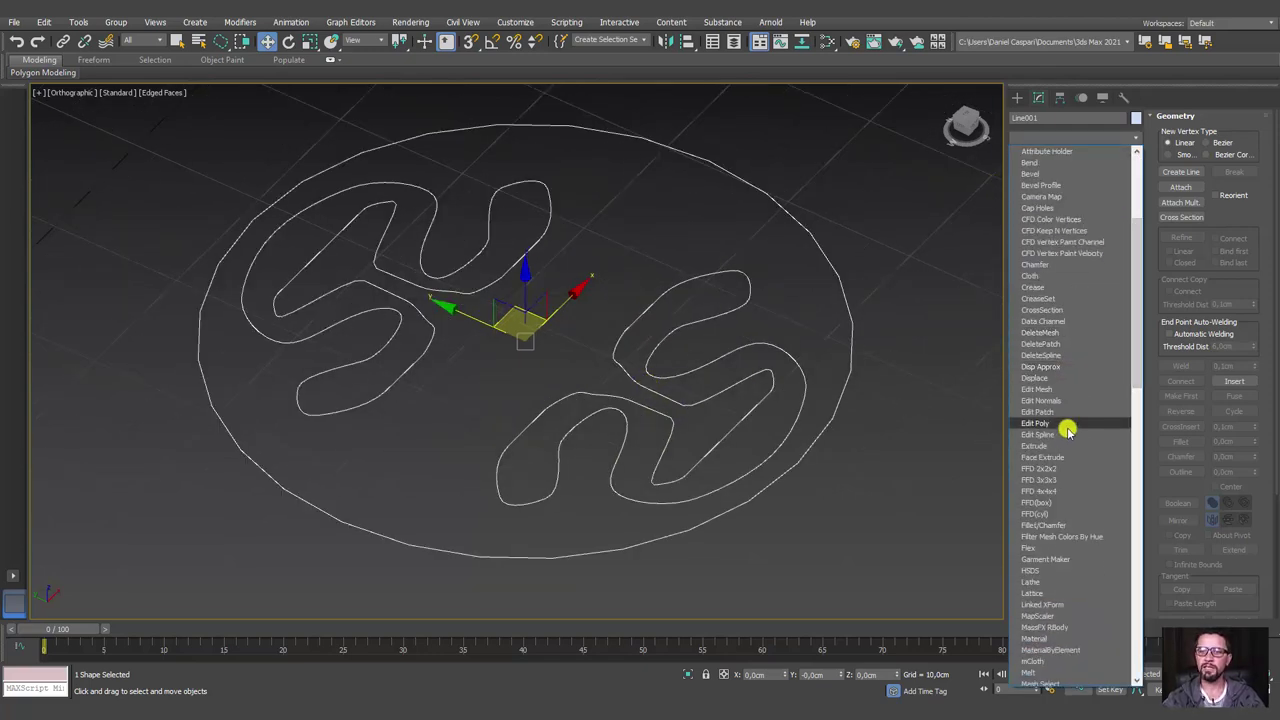
left_click(1050, 445)
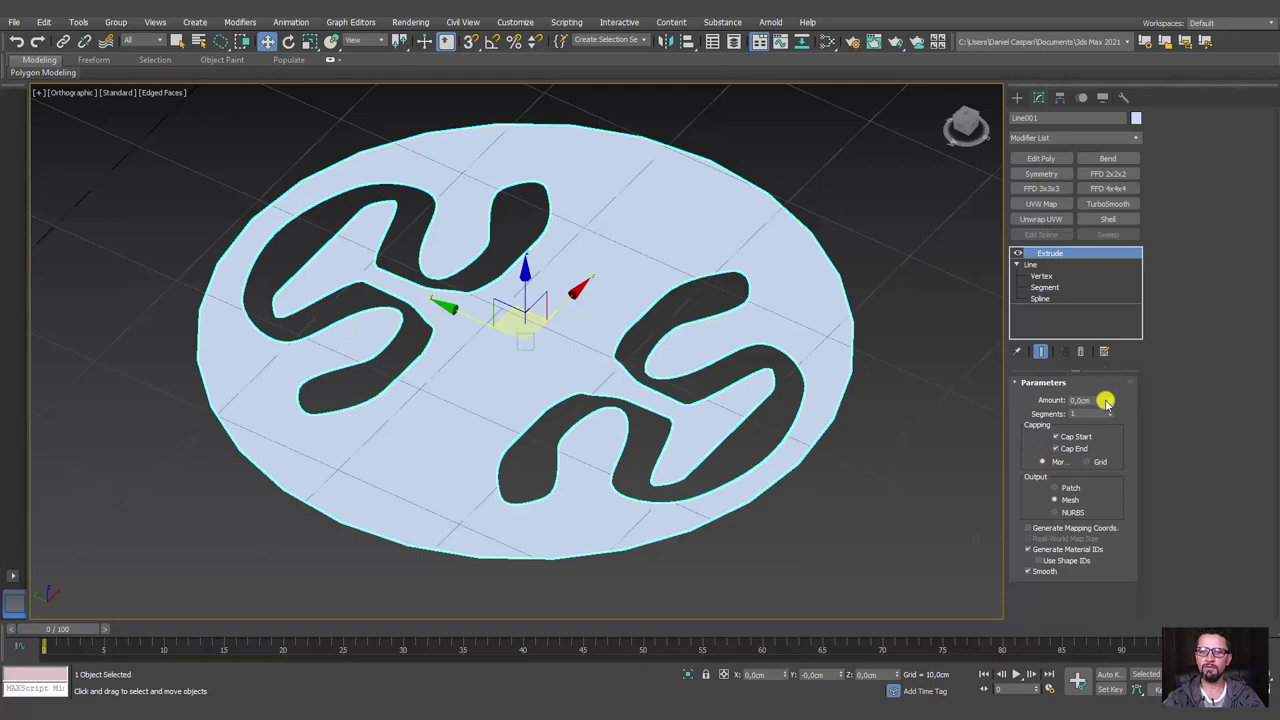
left_click_drag(1108, 400, 1106, 398)
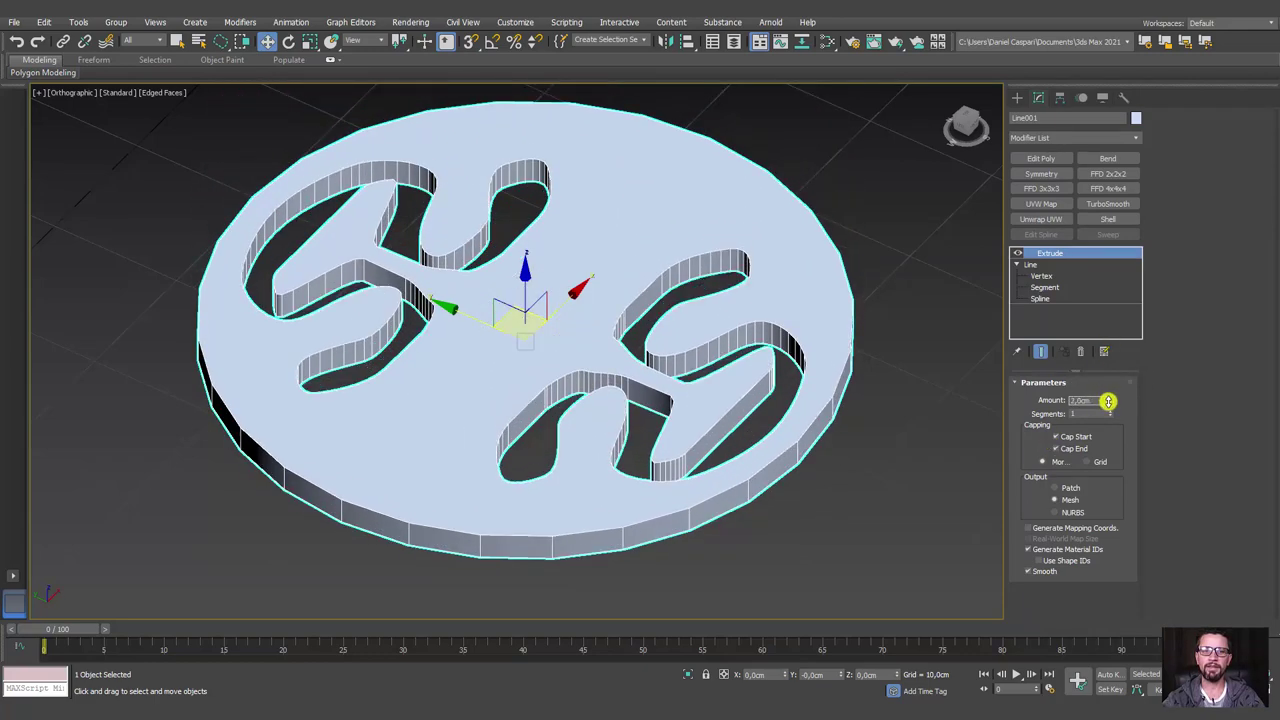
mouse_move(890, 440)
middle_mouse_down("alt")
mouse_move(846, 477)
mouse_move(810, 427)
mouse_move(886, 457)
mouse_move(600, 277)
mouse_move(757, 291)
mouse_move(900, 280)
middle_mouse_up("alt")
left_click(1016, 254)
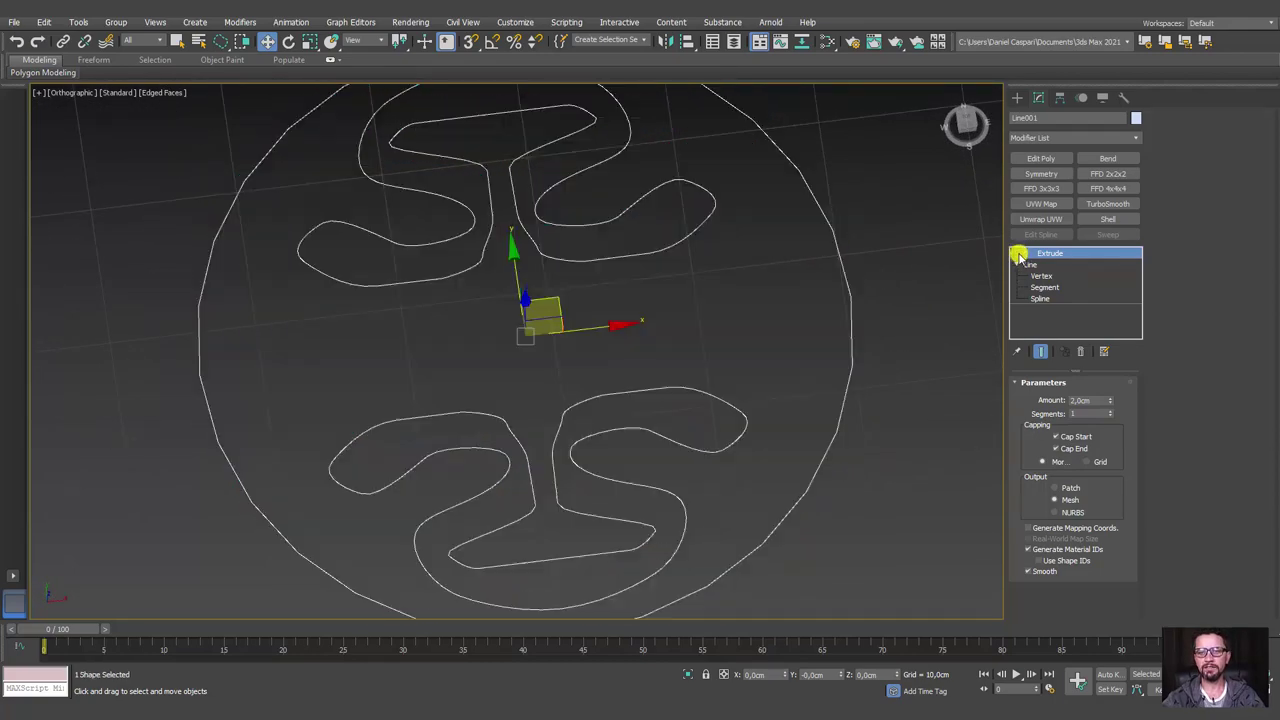
left_click(1033, 266)
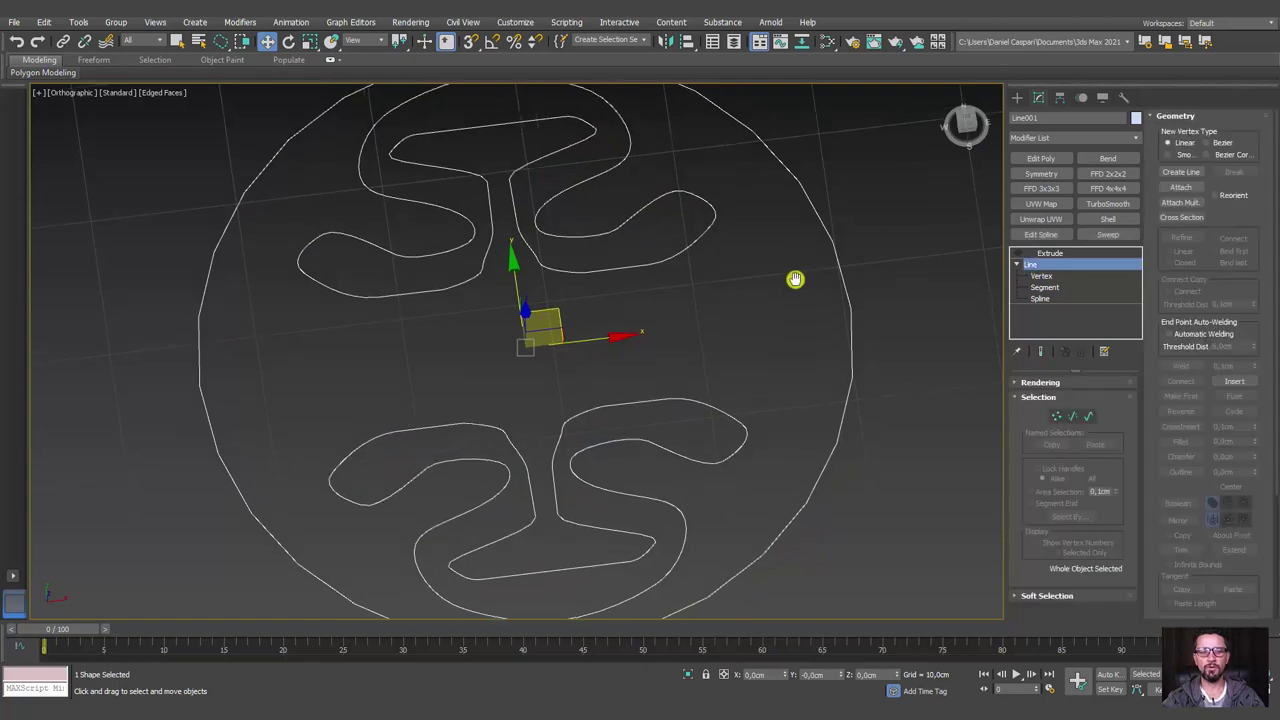
In Top view, draw a small circle beside the left end of the cutout.
key("t")
key("z")
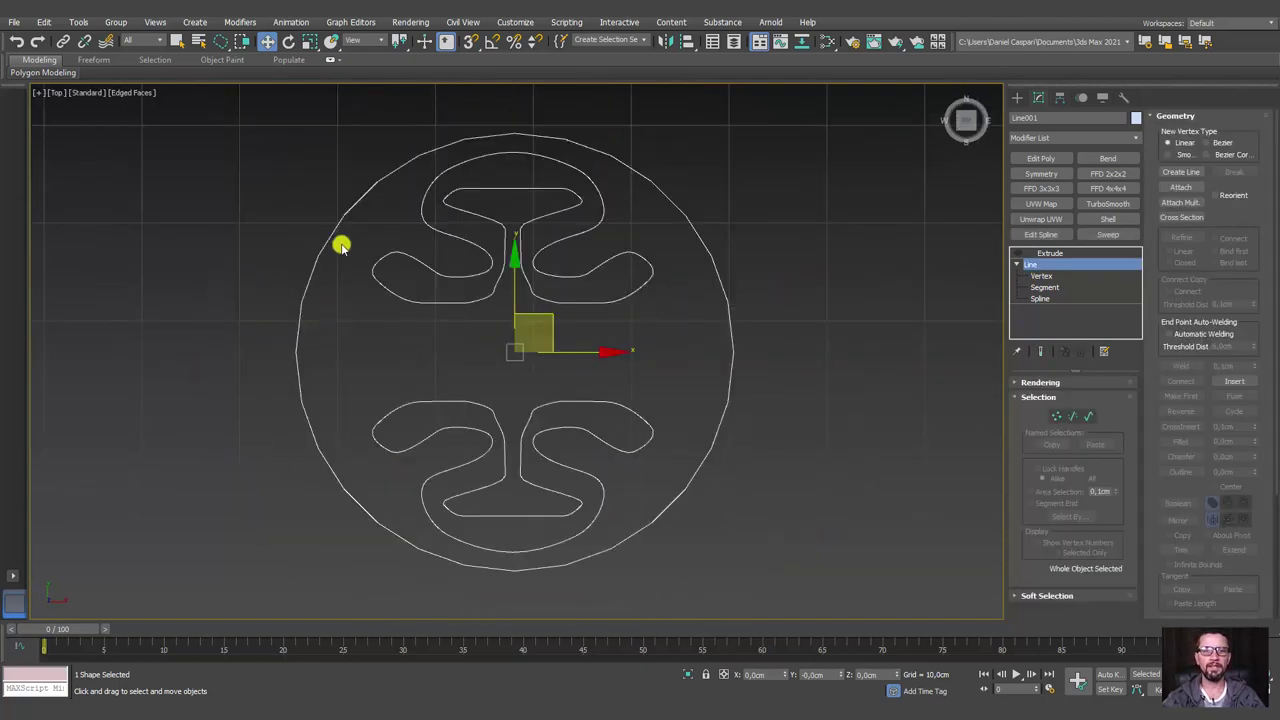
scroll(763, 200, "up", 2)
left_click(1017, 97)
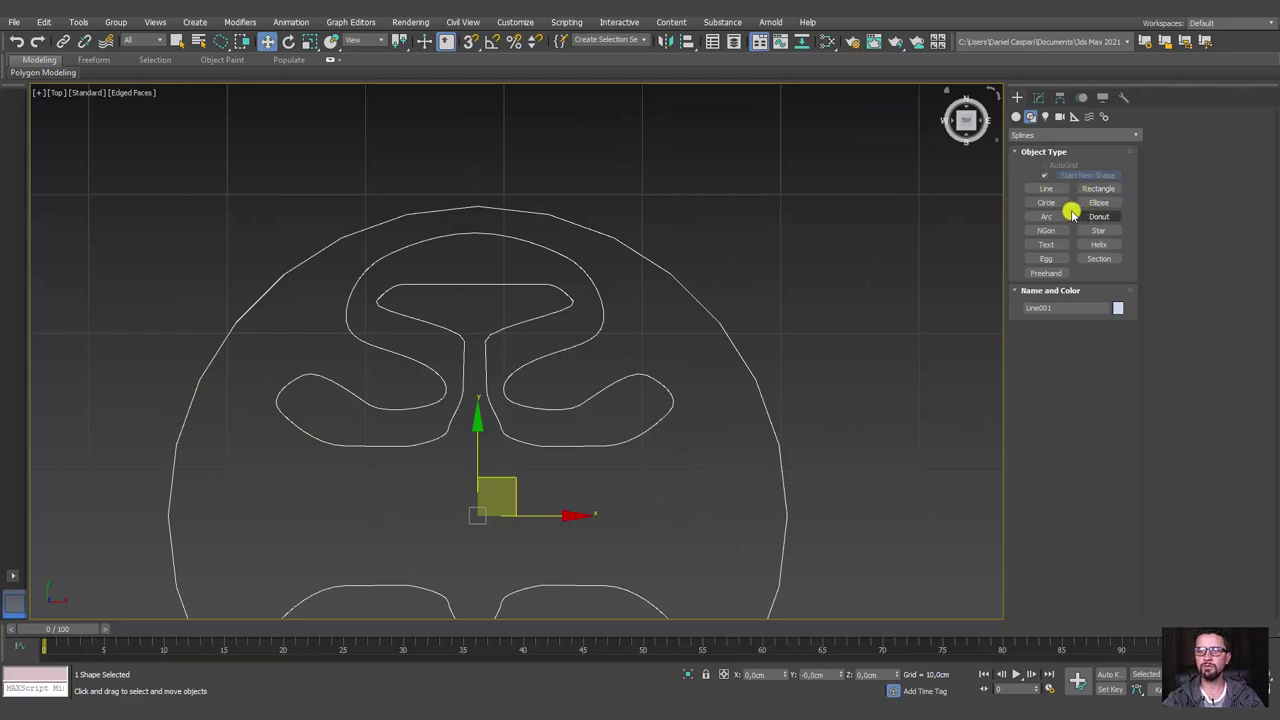
left_click(1050, 204)
scroll(301, 324, "up", 2)
left_click_drag(292, 318, 324, 338)
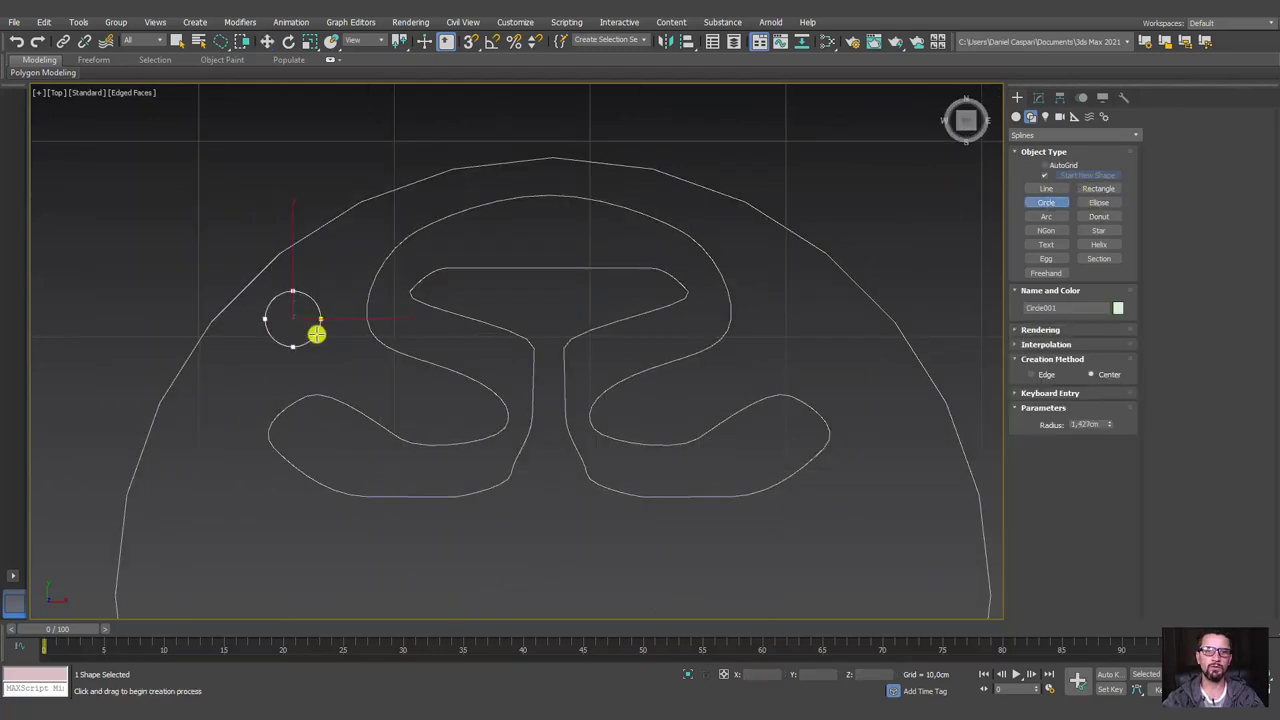
key("w")
left_click_drag(314, 286, 324, 297)
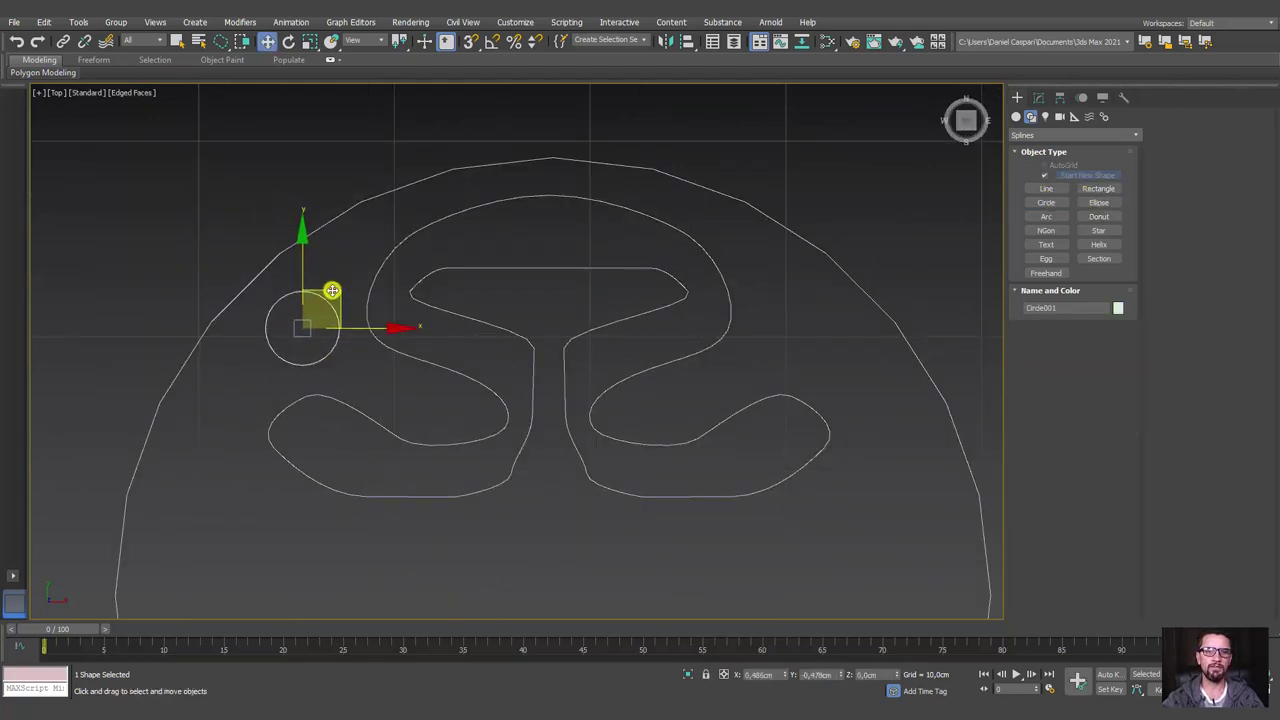
Copy the circle to the right side, then copy both circles down into the lower half.
middle_click_drag(743, 354, 695, 356)
left_click_drag(329, 338, 825, 332, "shift")
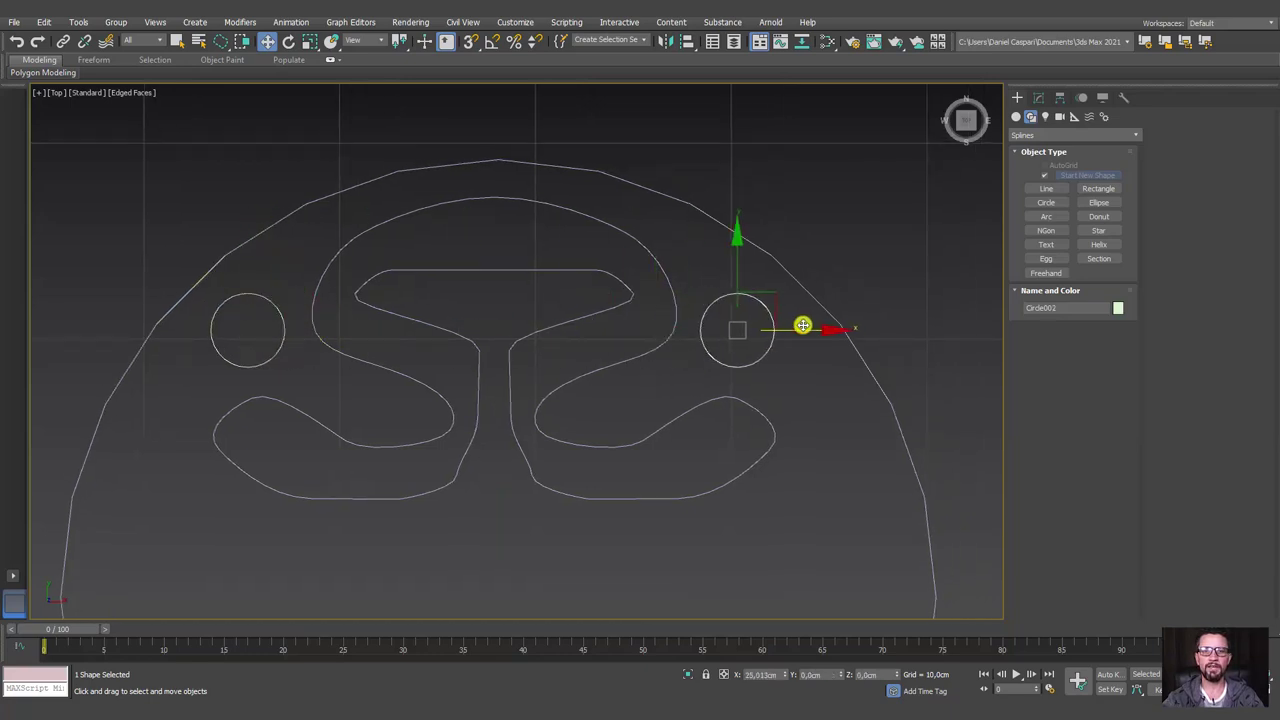
left_click(640, 410)
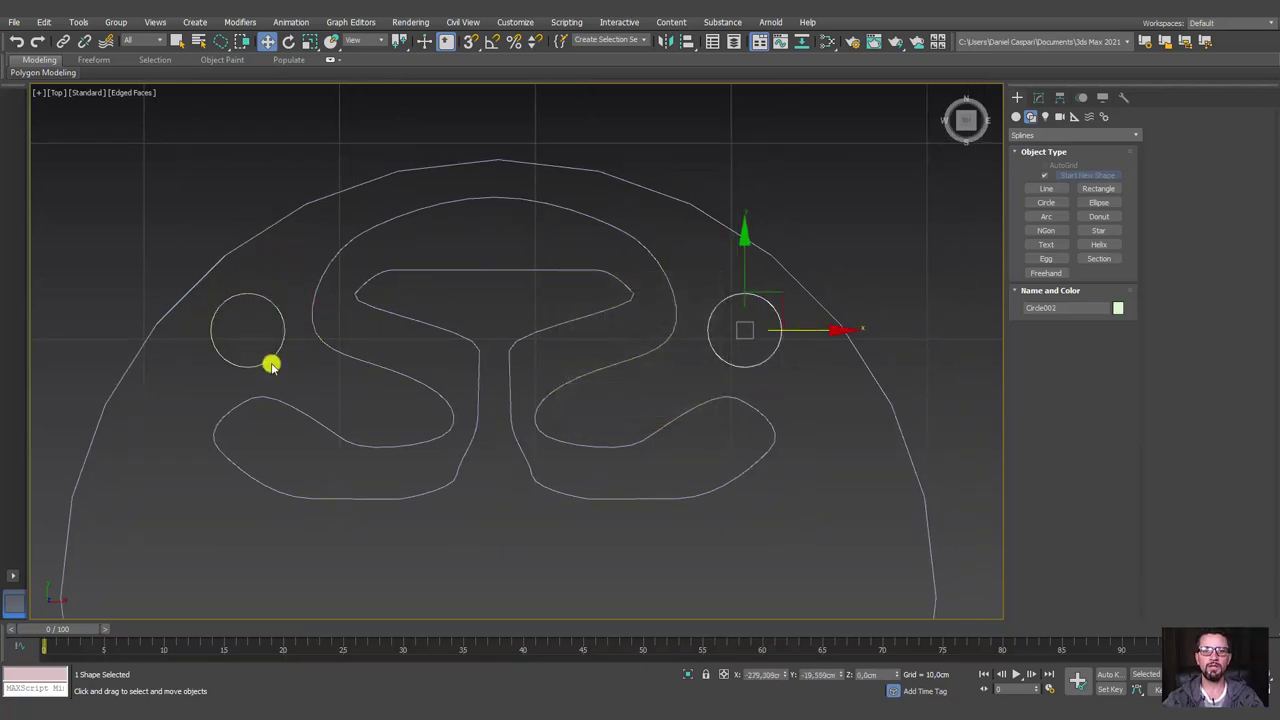
left_click(272, 358, "ctrl")
scroll(314, 354, "down", 2)
middle_click_drag(314, 354, 466, 200)
scroll(466, 200, "down", 3)
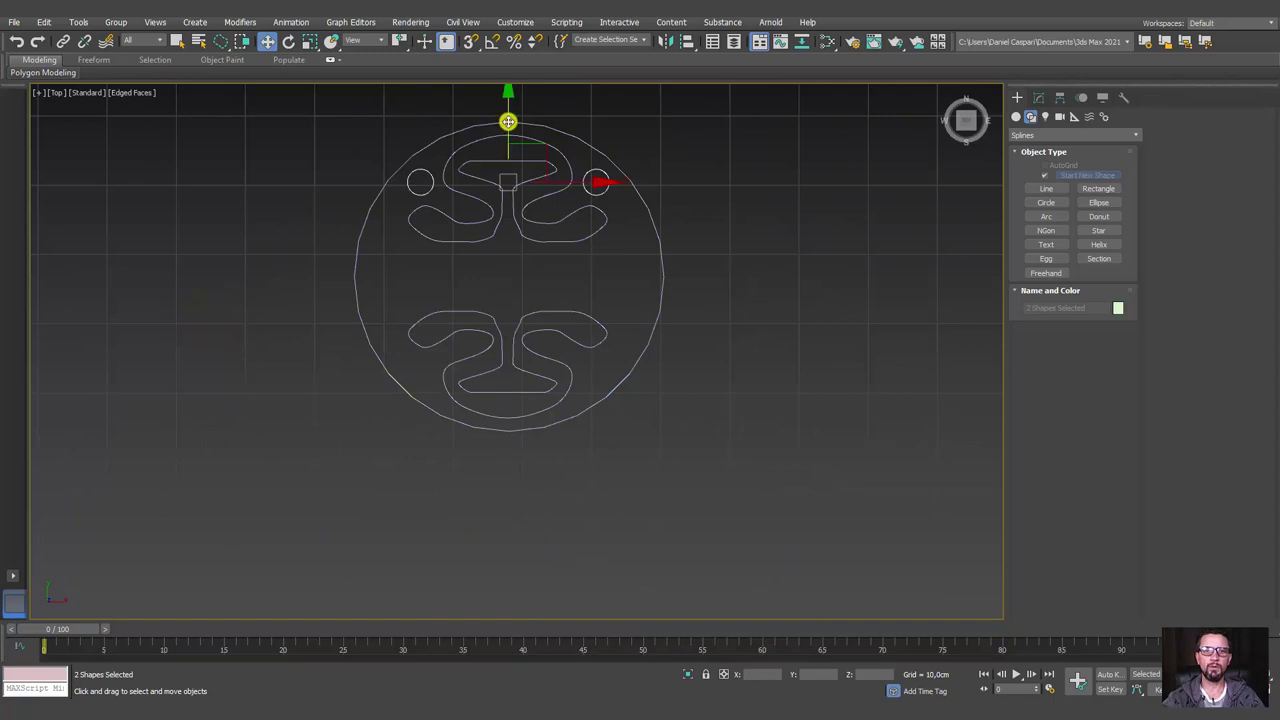
mouse_move(509, 120)
left_mouse_down()
mouse_move(528, 307)
mouse_move(640, 309)
left_mouse_up()
middle_click_drag(640, 309, 640, 297, "alt")
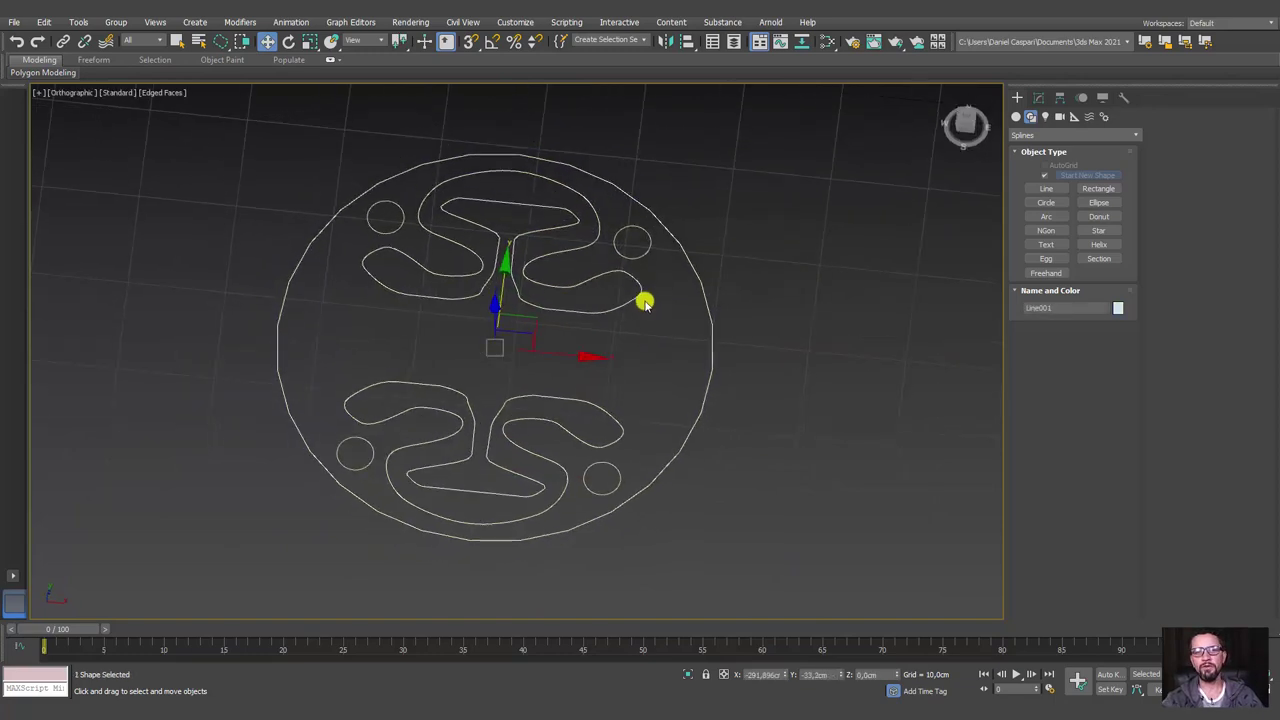
Attach the lower circles to Line001 at the Line level.
left_click(1039, 97)
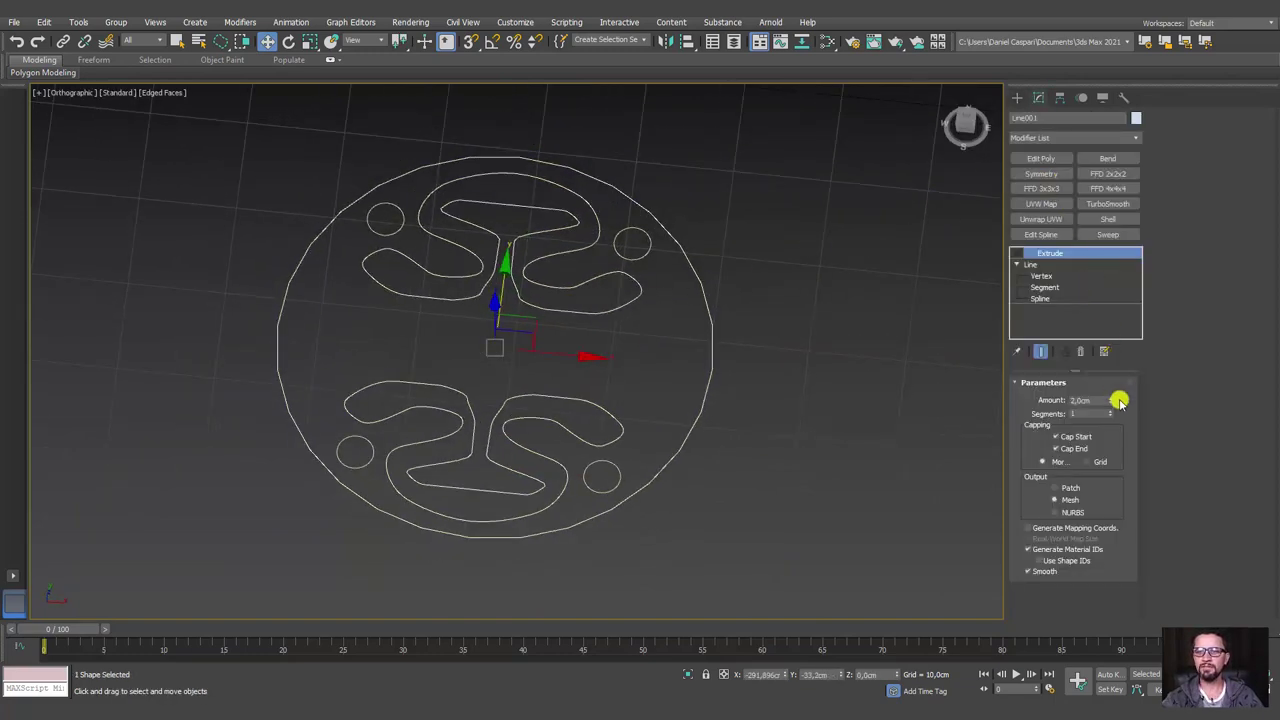
left_click(1038, 264)
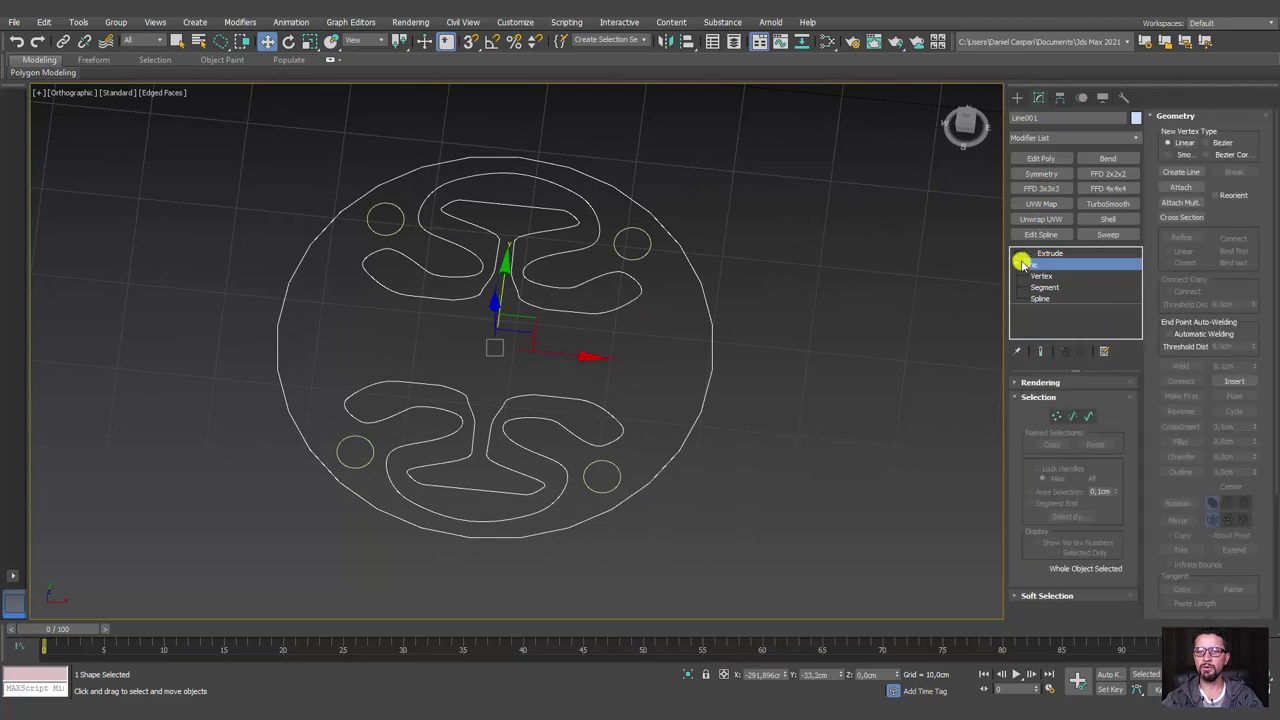
left_click(1180, 187)
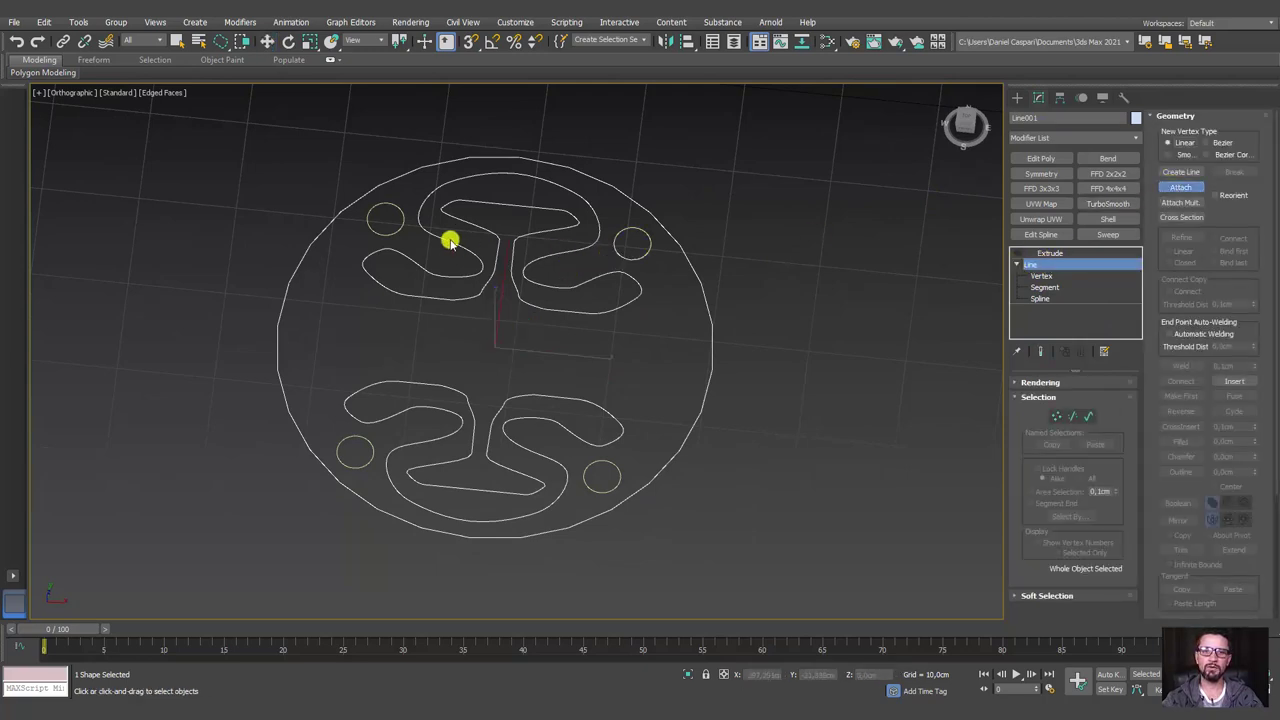
left_click(590, 468)
right_click(705, 422)
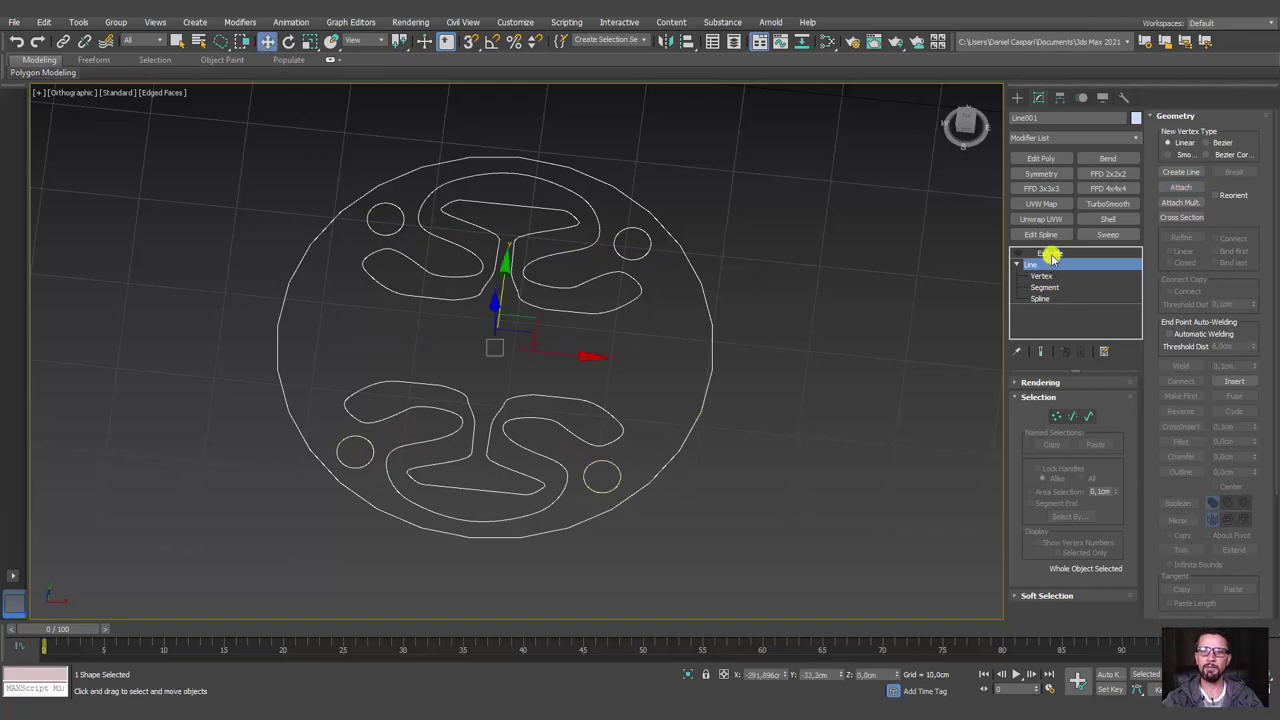
Orbit around the extruded disc to inspect the four round holes.
mouse_move(717, 351)
middle_mouse_down("alt")
mouse_move(727, 348)
mouse_move(543, 306)
middle_mouse_up("alt")
scroll(654, 283, "up", 5)
middle_click_drag(654, 283, 714, 274, "alt")
scroll(707, 317, "up", 4)
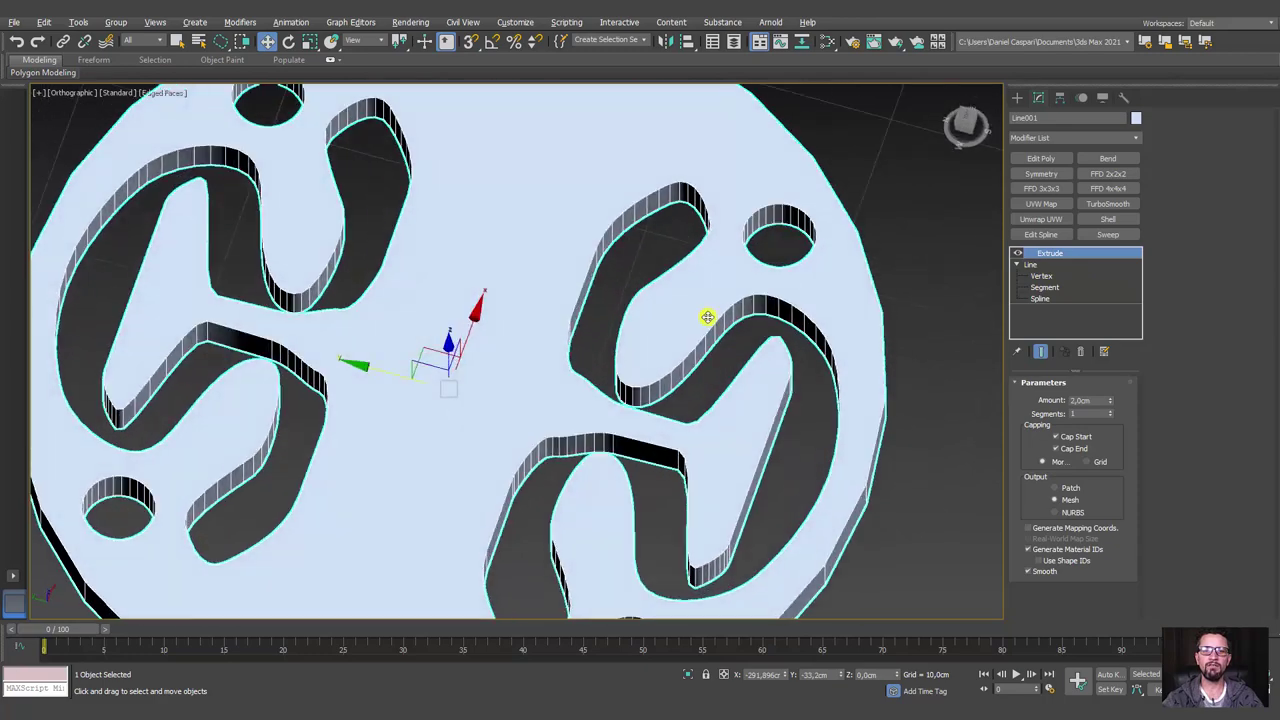
scroll(707, 317, "down", 5)
middle_click_drag(751, 320, 940, 290, "alt")
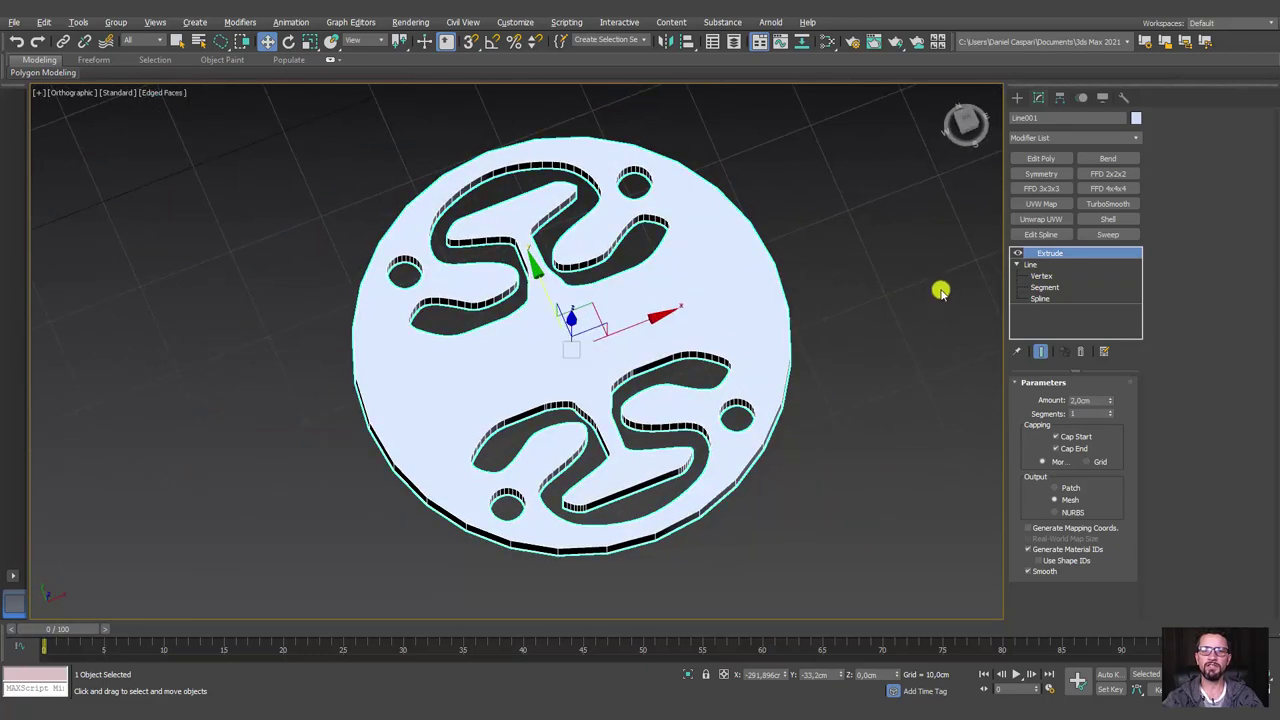
left_click(1016, 259)
At Vertex level in Top view, fence-select all vertices of the inner cut-outs.
left_click(1050, 287)
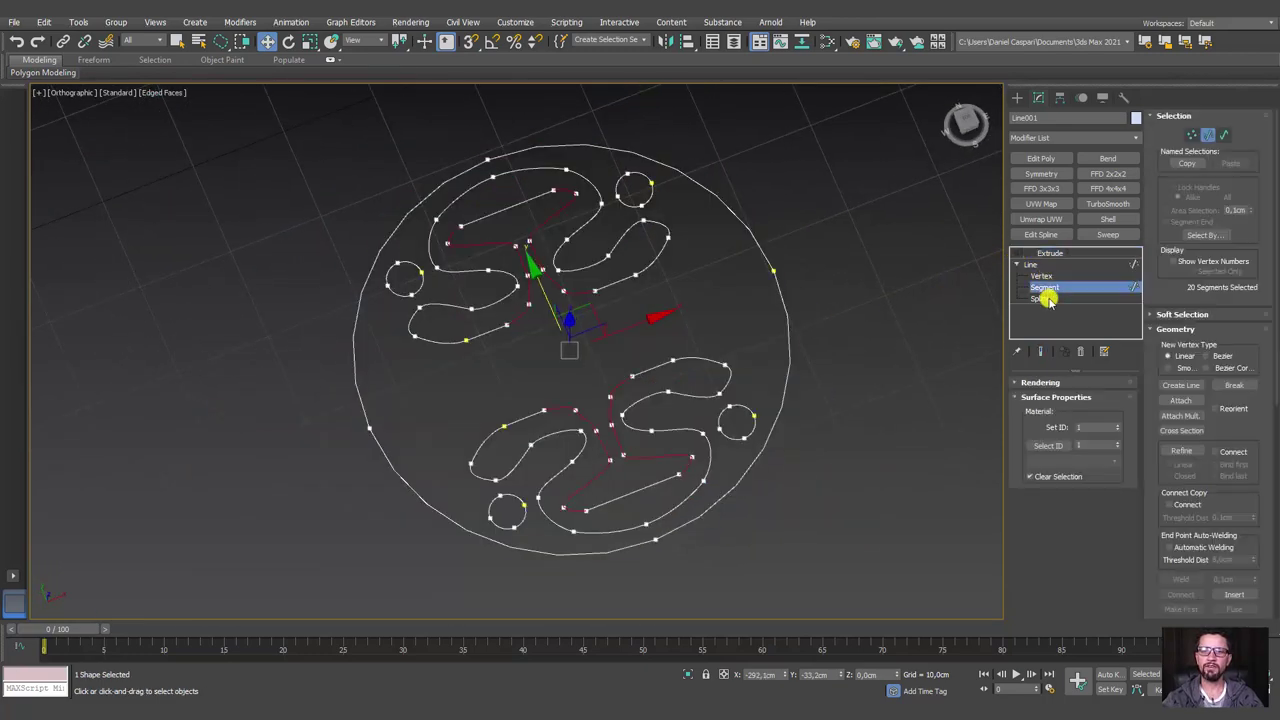
left_click(1043, 276)
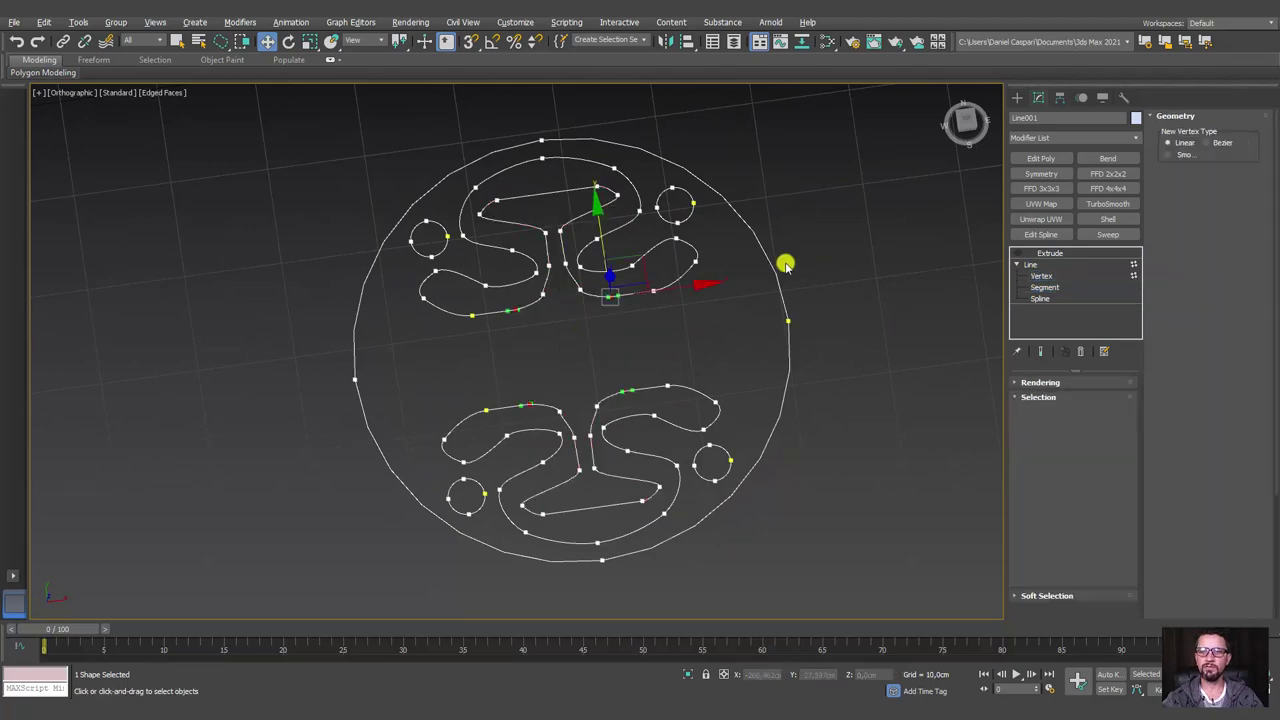
scroll(786, 270, "down", 3)
middle_click_drag(752, 250, 765, 215, "alt")
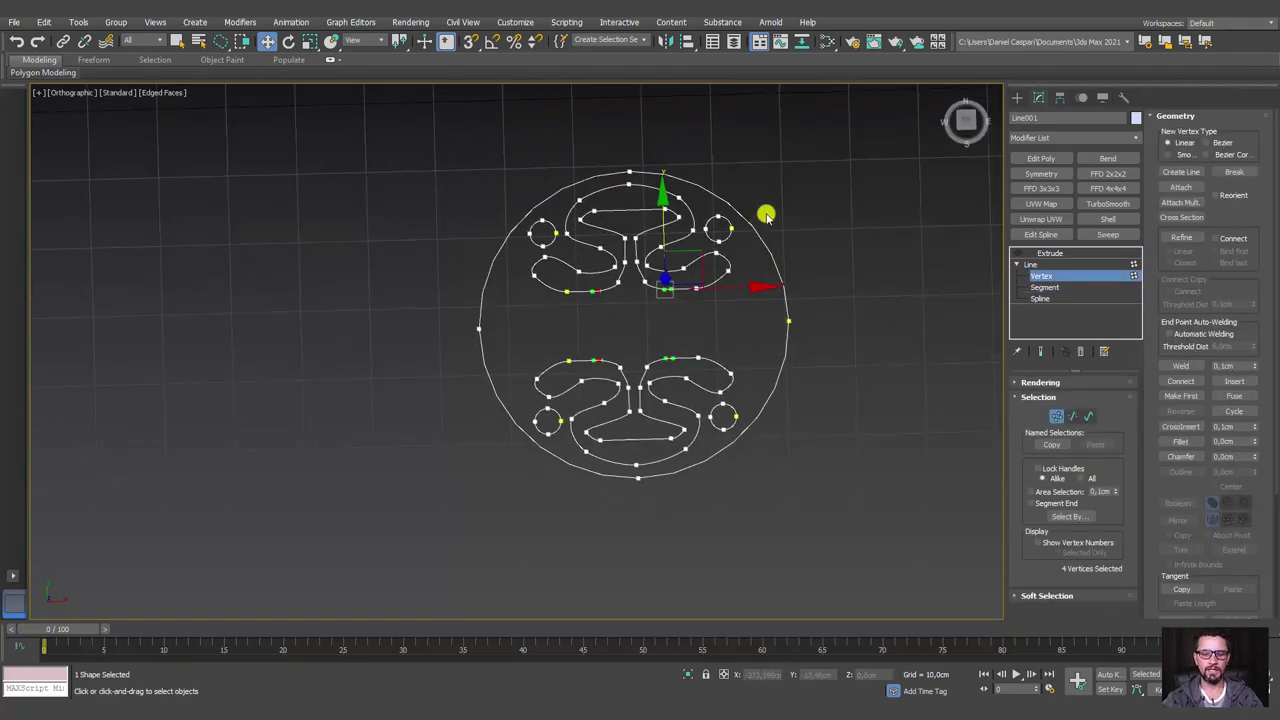
key("t")
scroll(694, 297, "down", 3)
scroll(731, 303, "down", 4)
scroll(676, 300, "up", 3)
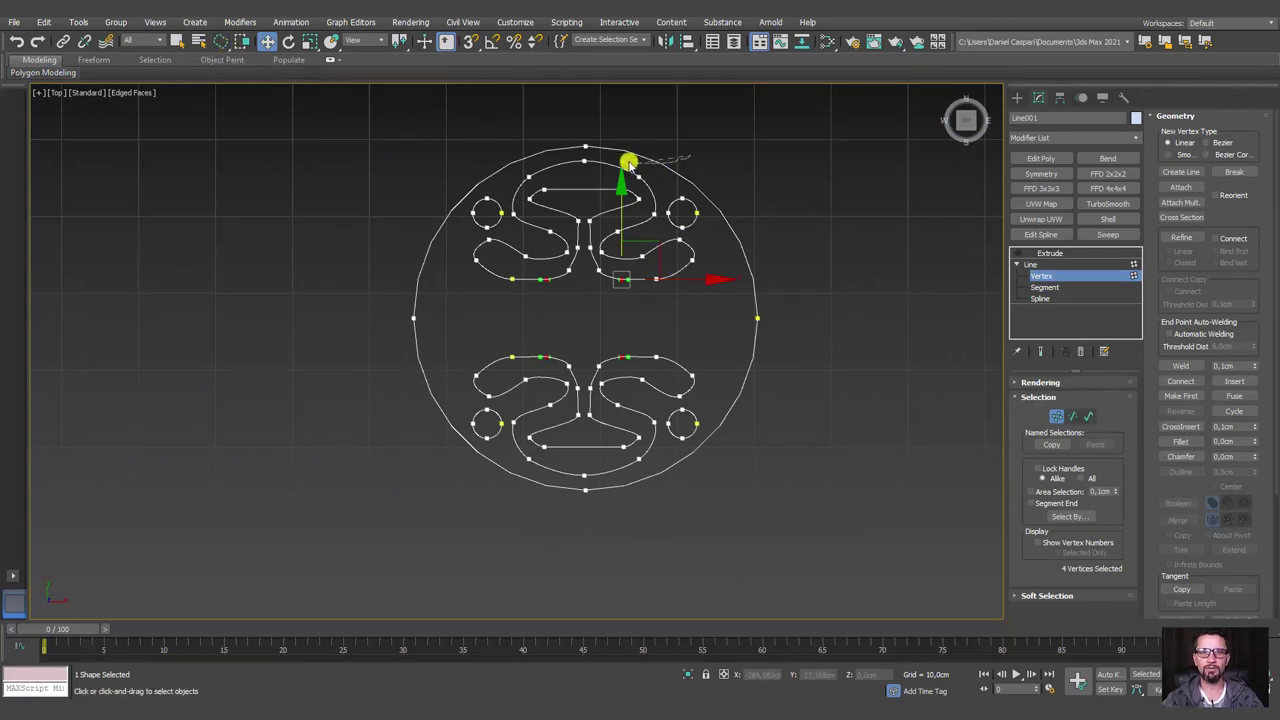
left_click(464, 213)
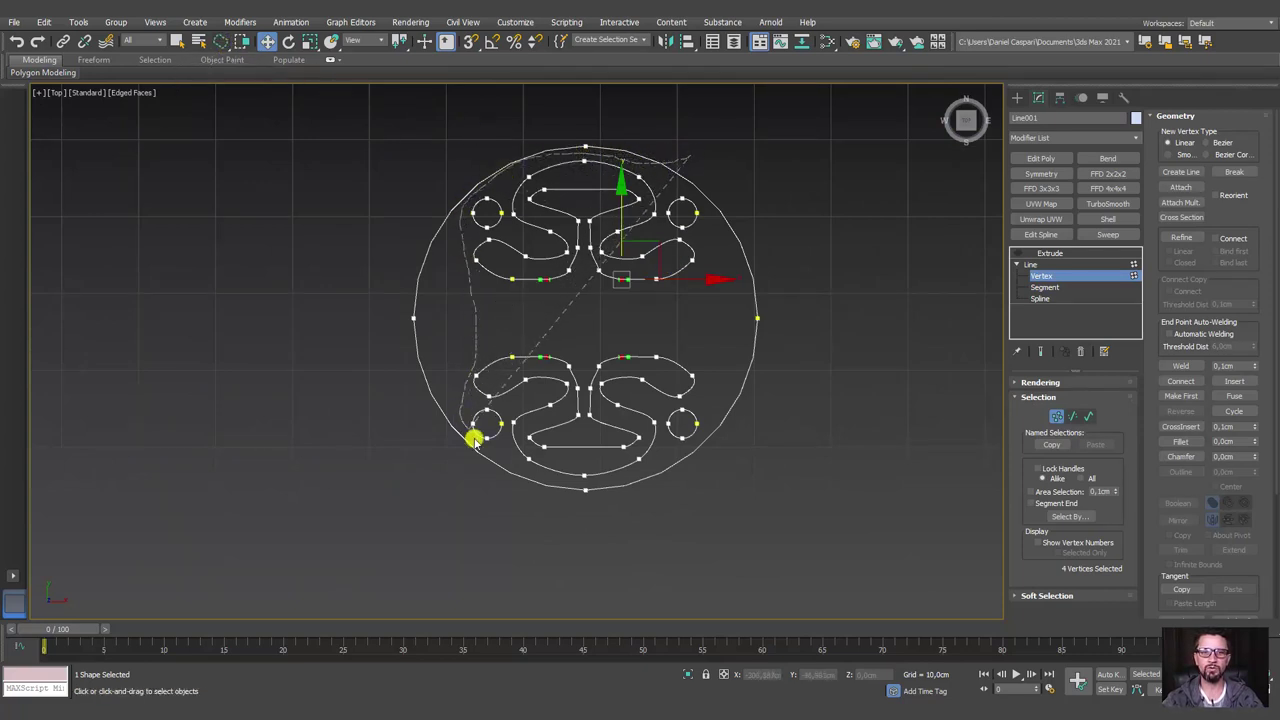
left_click(688, 436)
right_click(720, 228)
key("ctrl+a")
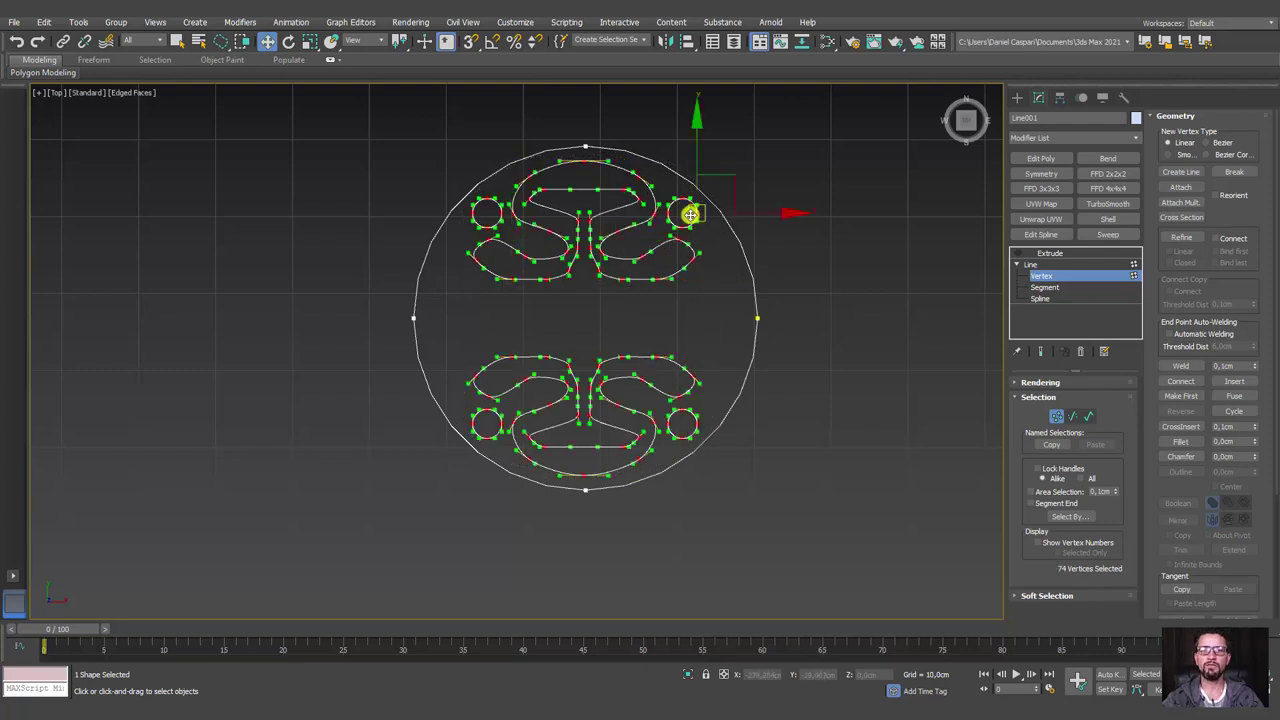
Reset the tangents of the selected cut-out vertices.
right_click(690, 215)
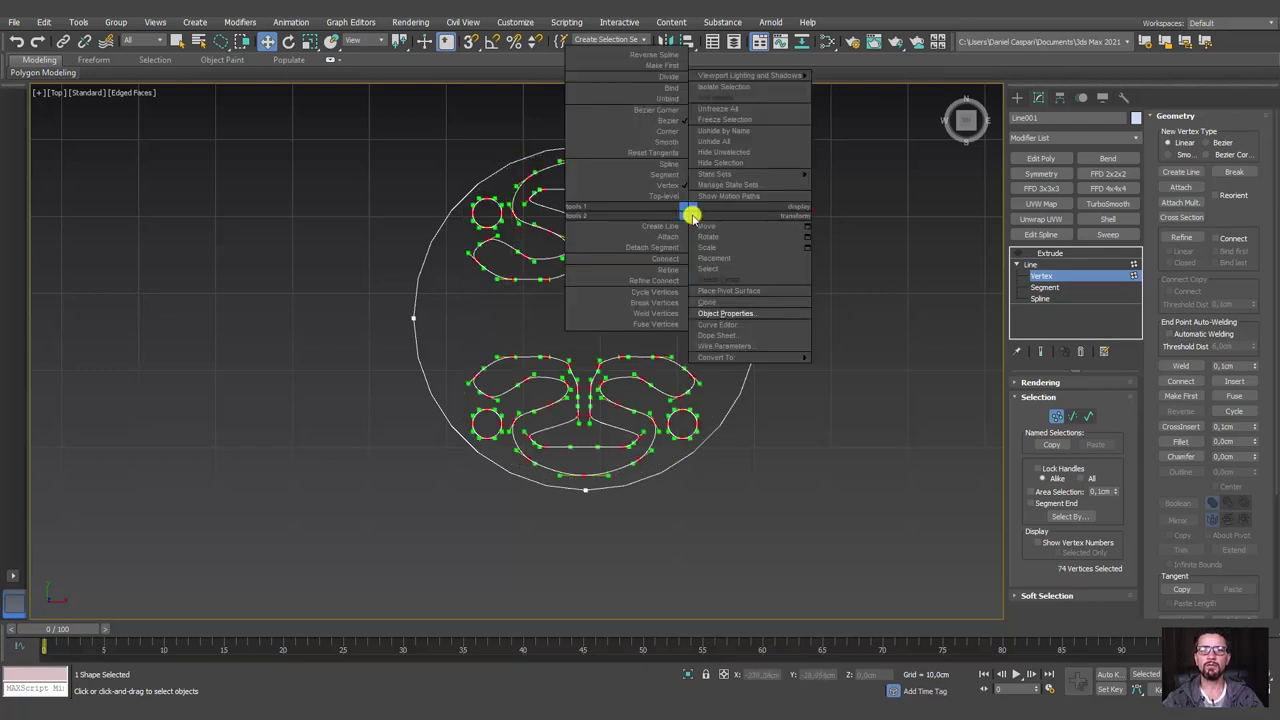
left_click(660, 152)
scroll(560, 245, "up", 4)
scroll(563, 247, "down", 2)
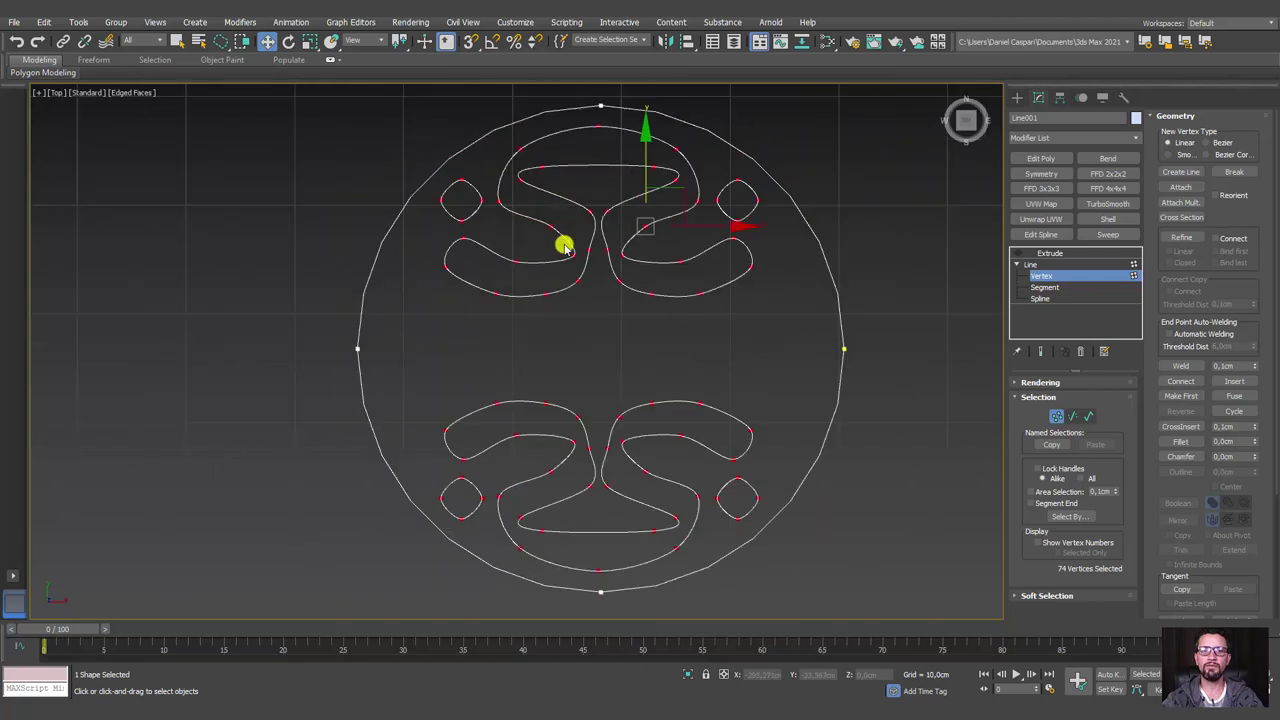
scroll(567, 255, "up", 4)
scroll(575, 270, "down", 2)
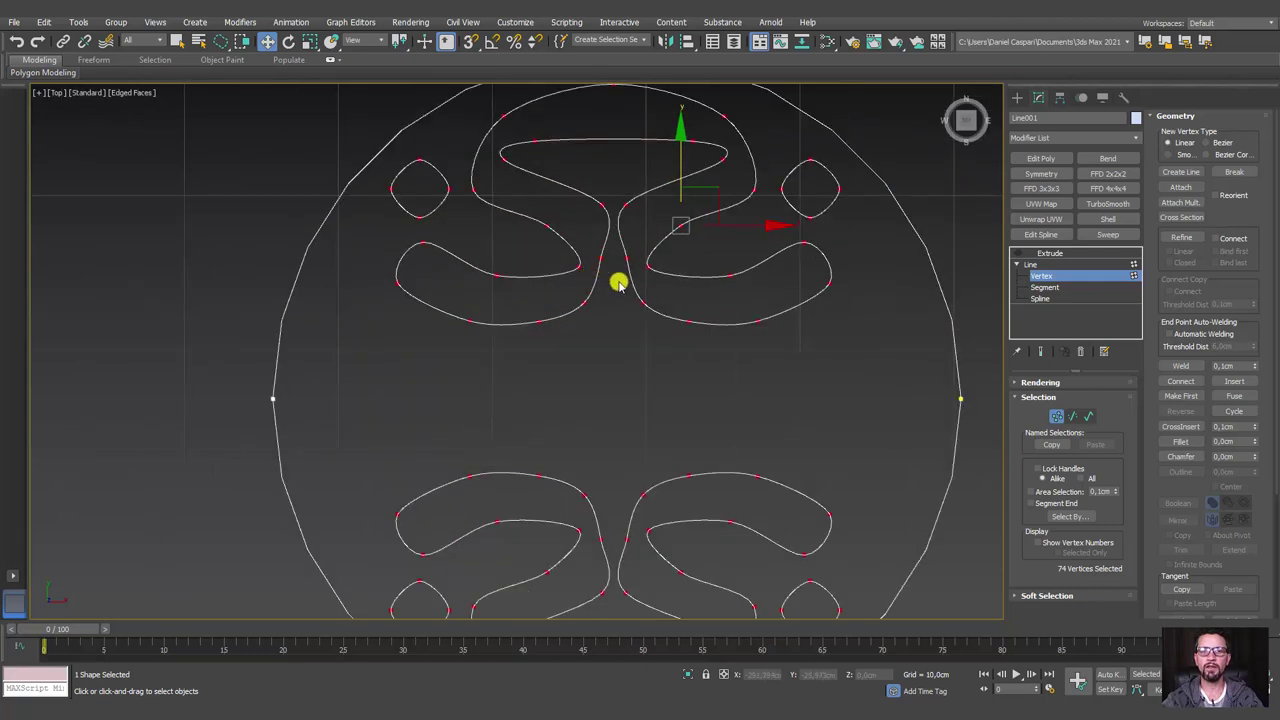
left_click(618, 284)
Scale the top and bottom centre vertices apart along X.
left_click_drag(643, 213, 645, 212)
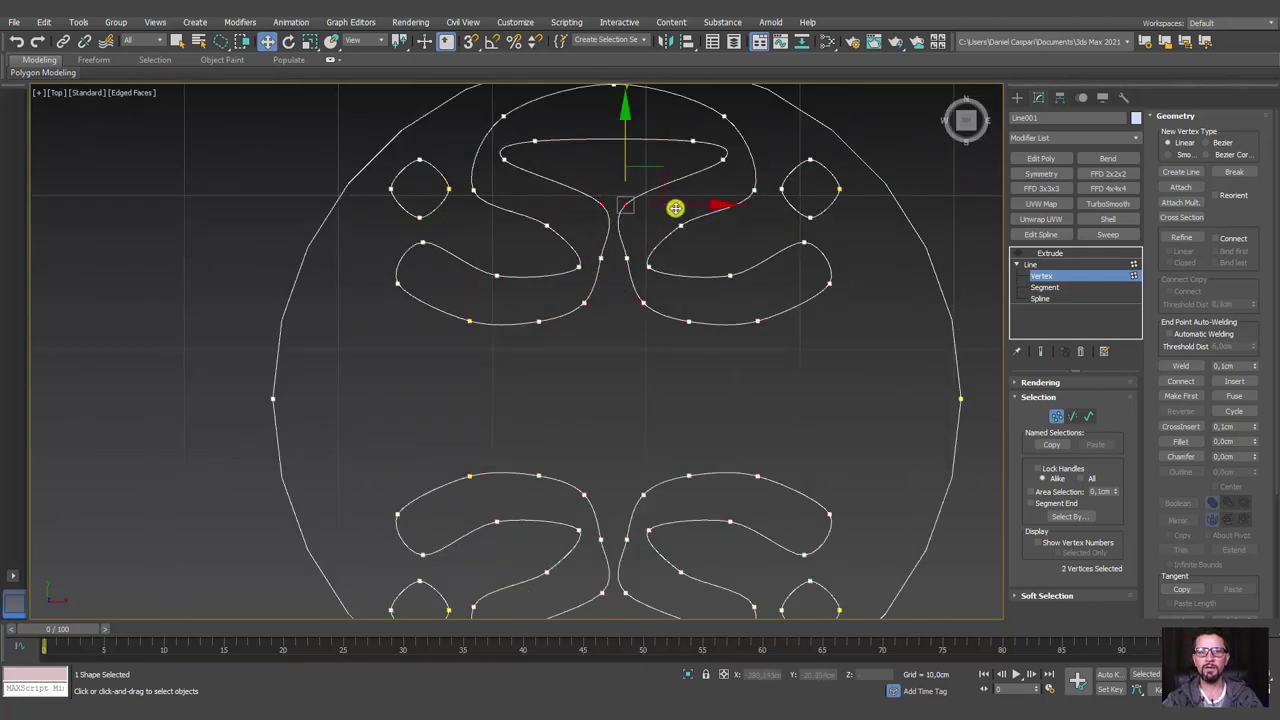
middle_click_drag(663, 465, 612, 517)
left_click_drag(626, 551, 622, 548, "ctrl")
scroll(620, 320, "down", 3)
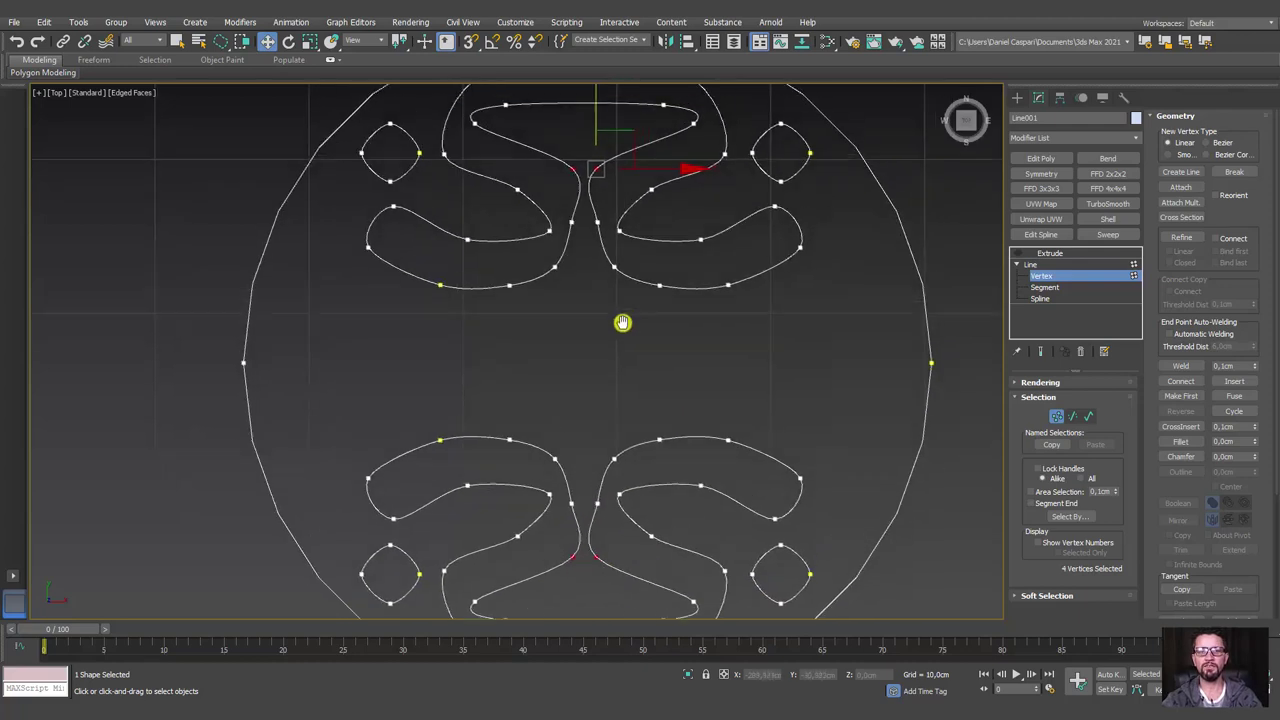
scroll(650, 230, "up", 3)
key("r")
left_click_drag(686, 380, 823, 403)
Scale four matching side vertices of the cut-outs to 132% along X.
left_click(613, 251)
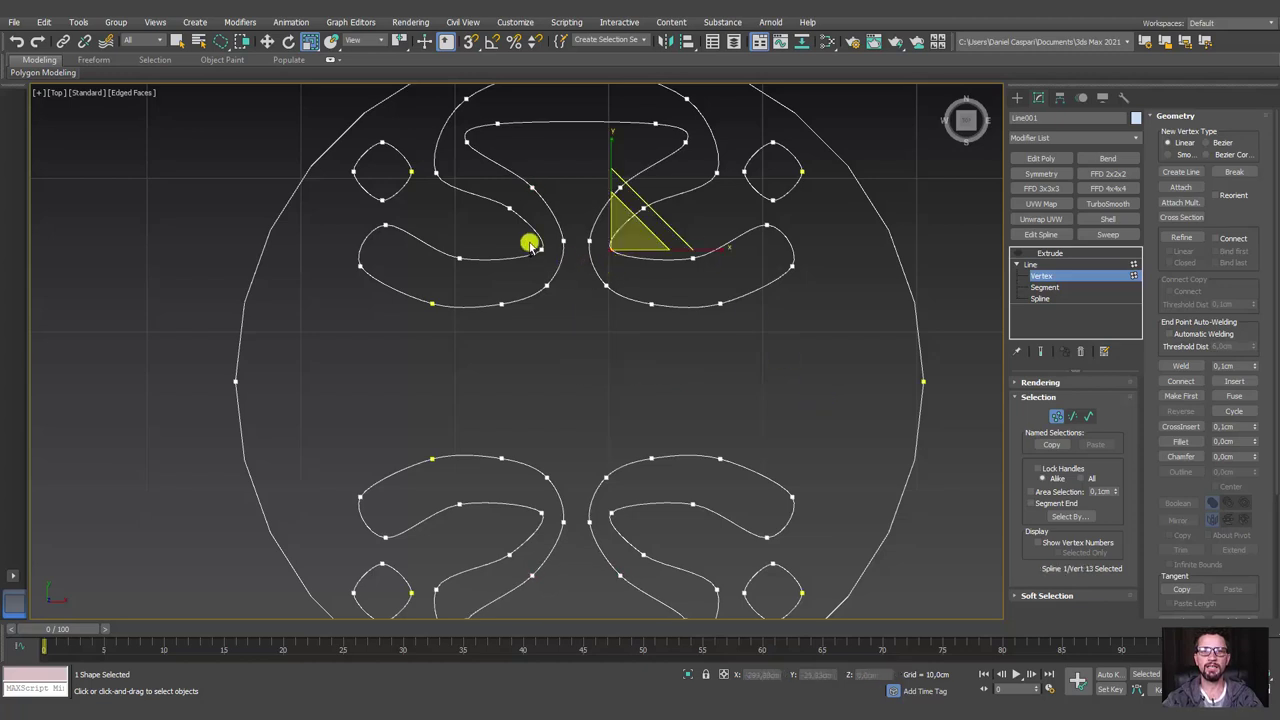
left_click(540, 250, "ctrl")
middle_click_drag(586, 446, 582, 409)
left_click(540, 475, "ctrl")
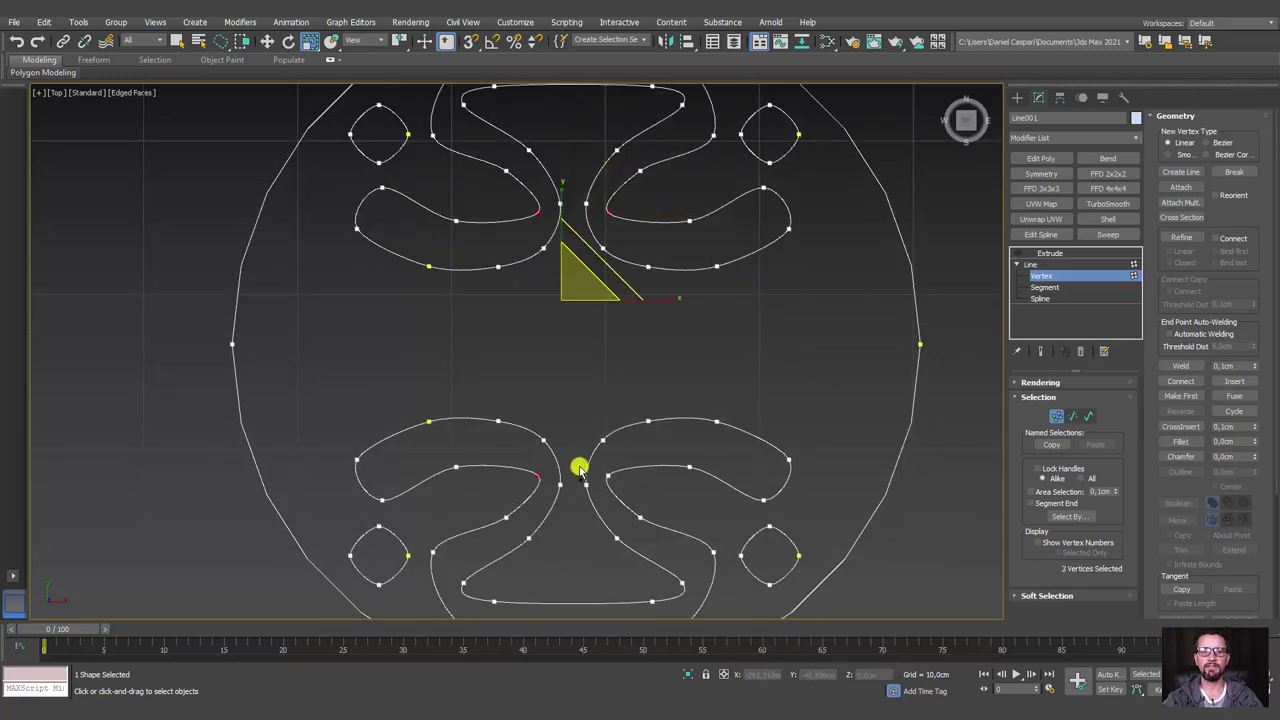
left_click(610, 477, "ctrl")
left_click_drag(683, 343, 706, 357)
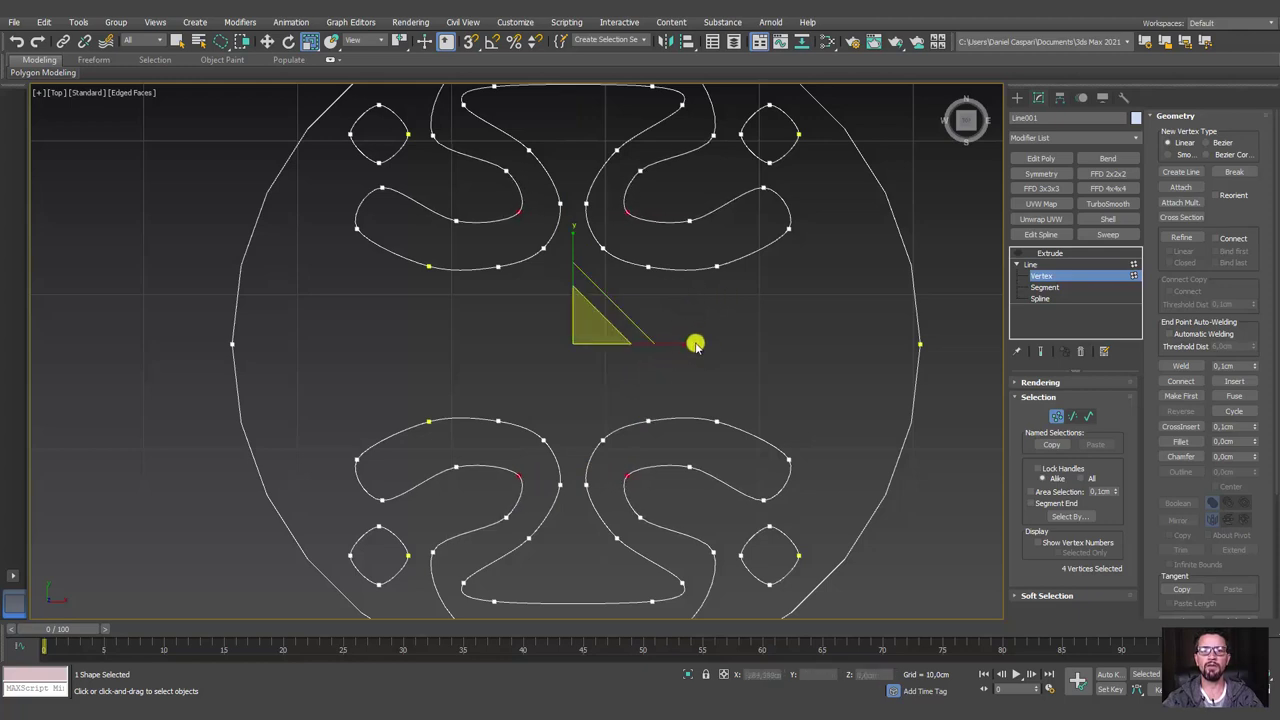
Show the extruded disc again and orbit to inspect the widened piercings.
left_click(1049, 259)
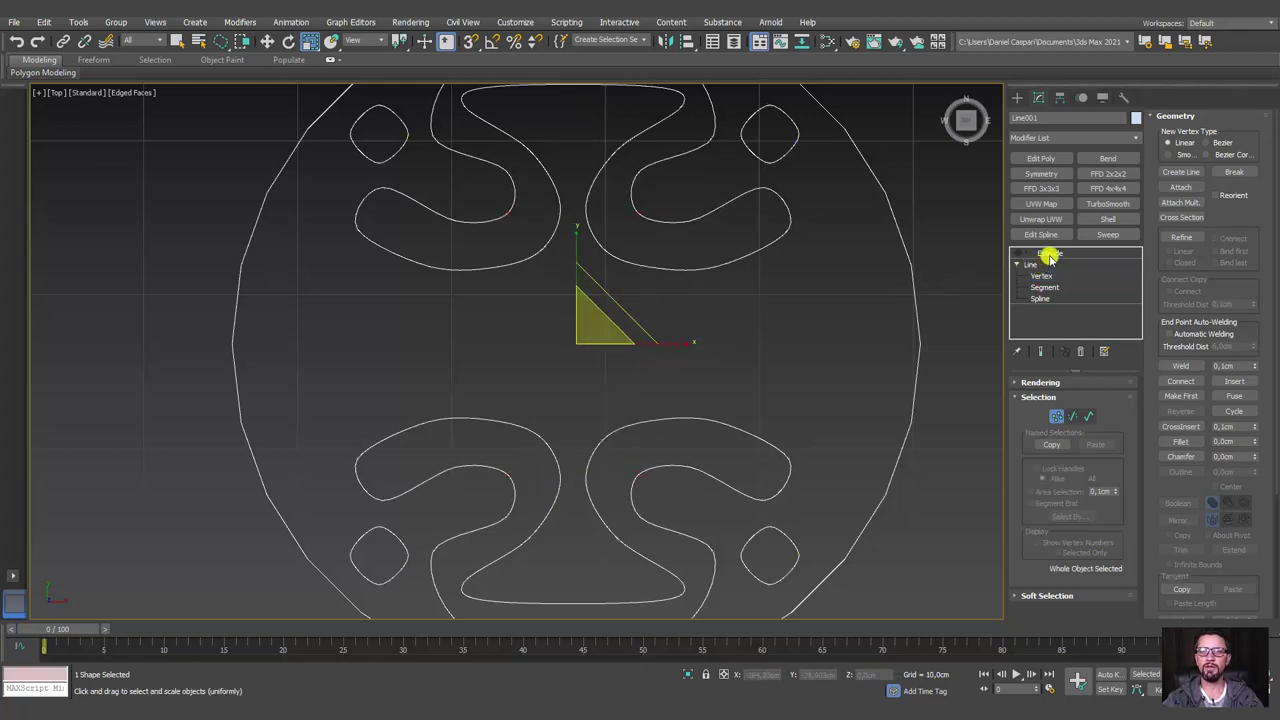
key("ctrl+e")
mouse_move(854, 306)
middle_mouse_down("alt")
mouse_move(726, 366)
mouse_move(794, 297)
mouse_move(720, 260)
mouse_move(737, 329)
mouse_move(820, 305)
mouse_move(786, 371)
middle_mouse_up("alt")
scroll(780, 377, "up", 2)
scroll(766, 400, "up", 2)
scroll(785, 424, "up", 3)
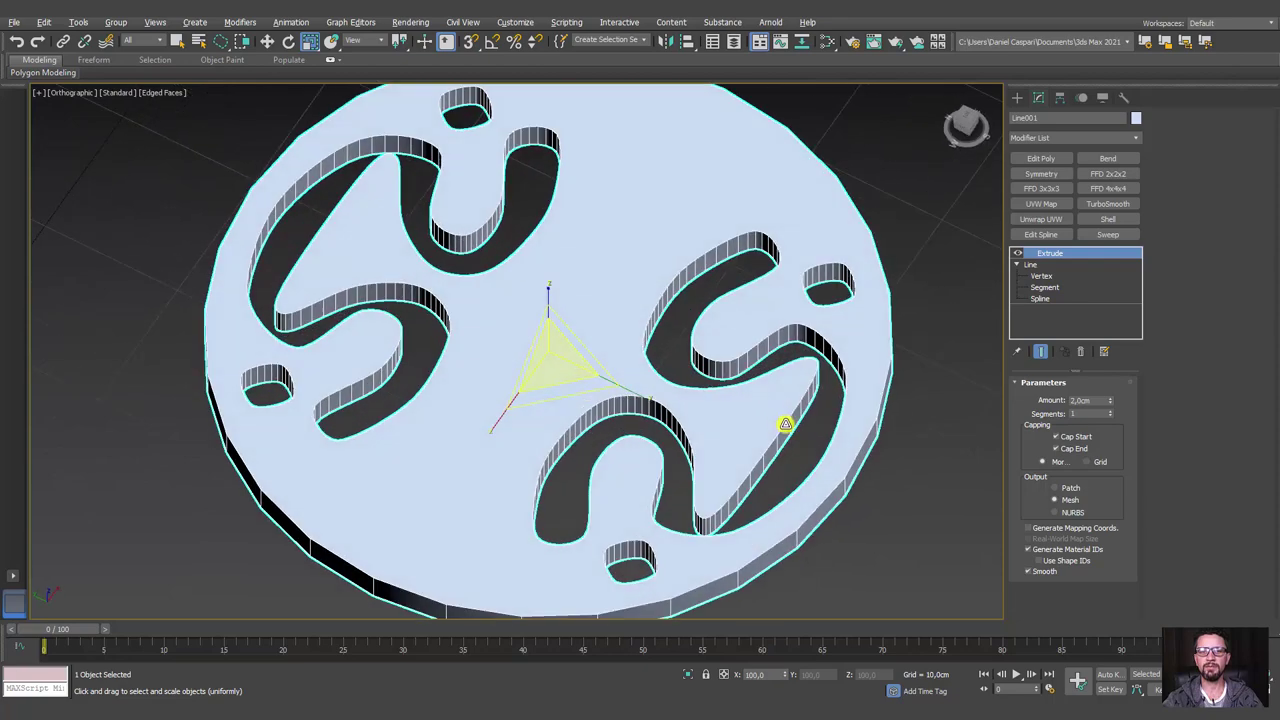
mouse_move(785, 424)
middle_mouse_down("alt")
mouse_move(800, 454)
mouse_move(923, 354)
mouse_move(676, 393)
middle_mouse_up("alt")
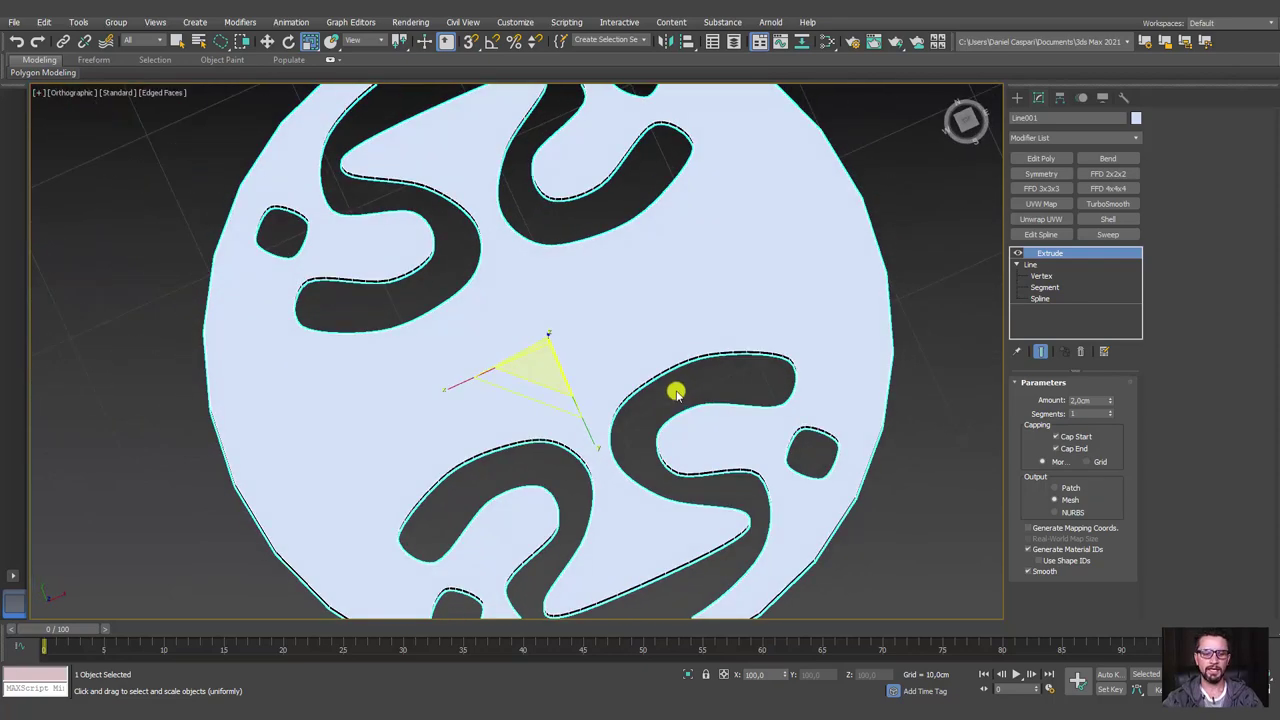
left_click(1042, 274)
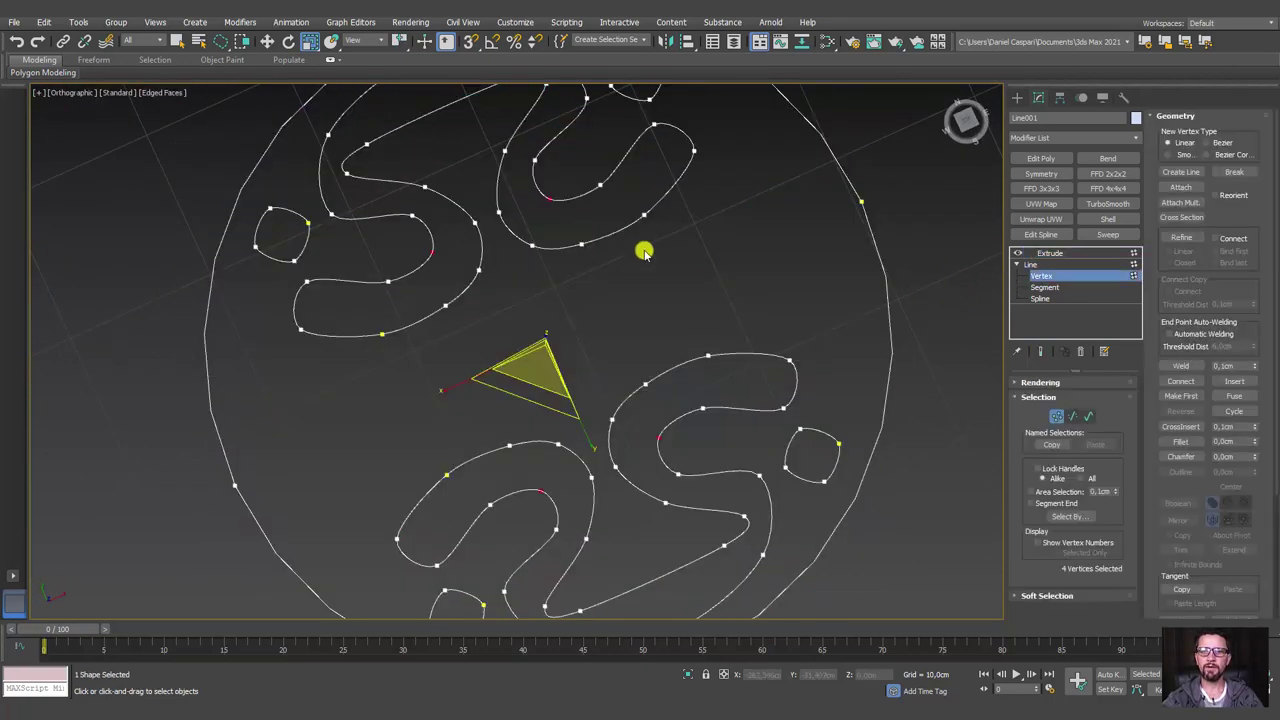
Divide the top and bottom centre cut-out segments at their midpoints.
scroll(630, 243, "down", 3)
mouse_move(620, 237)
middle_mouse_down("alt")
mouse_move(604, 157)
mouse_move(592, 242)
middle_mouse_up("alt")
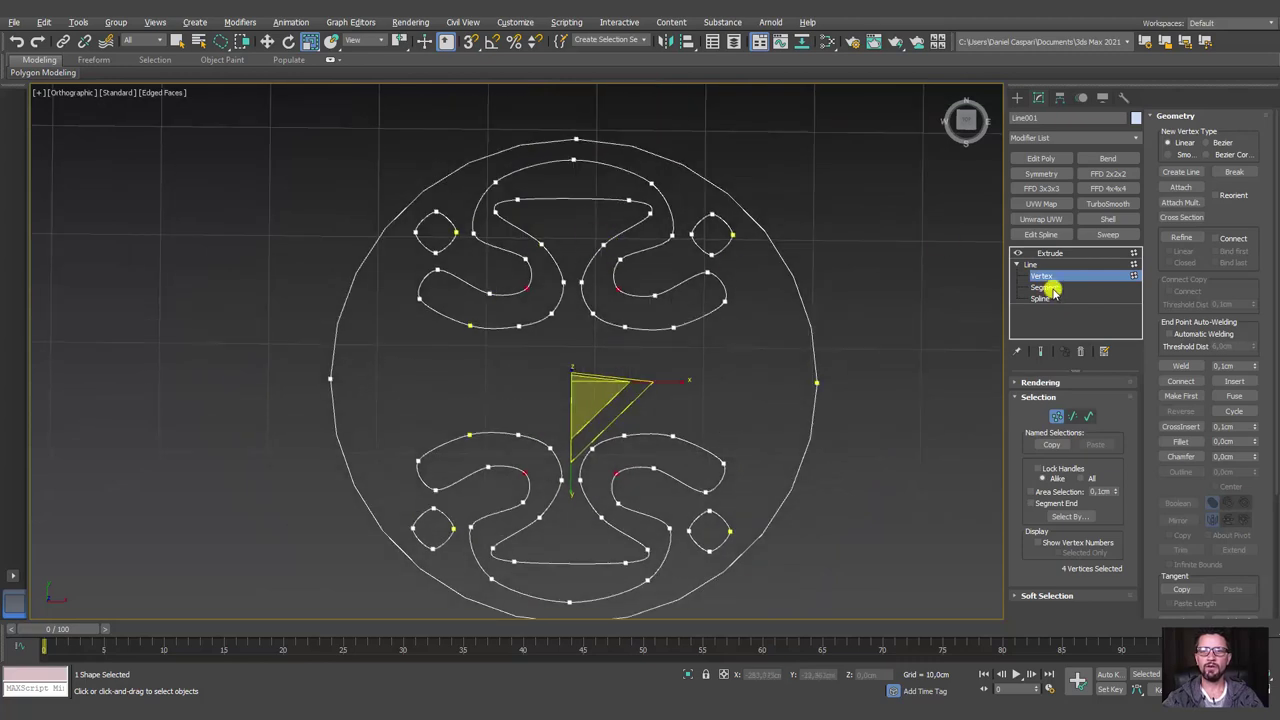
left_click(1044, 287)
left_click(577, 198)
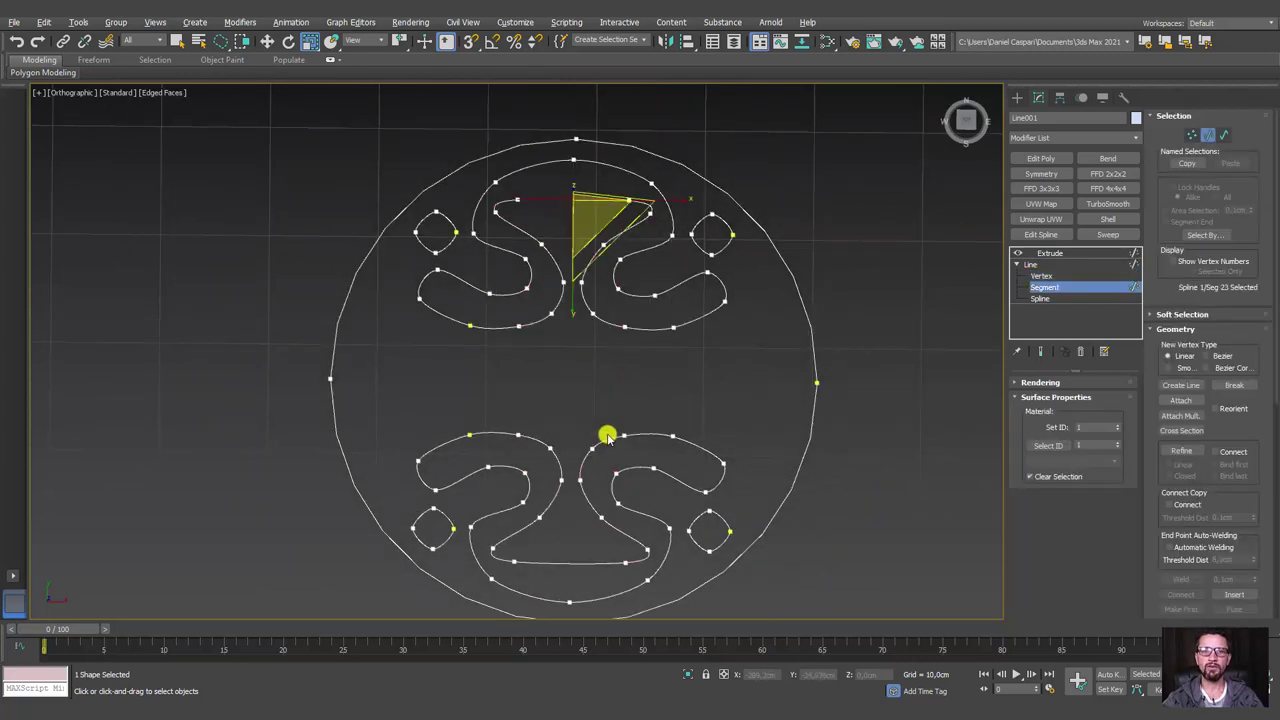
left_click(574, 550, "ctrl")
scroll(1226, 447, "down", 5)
scroll(1203, 418, "down", 1)
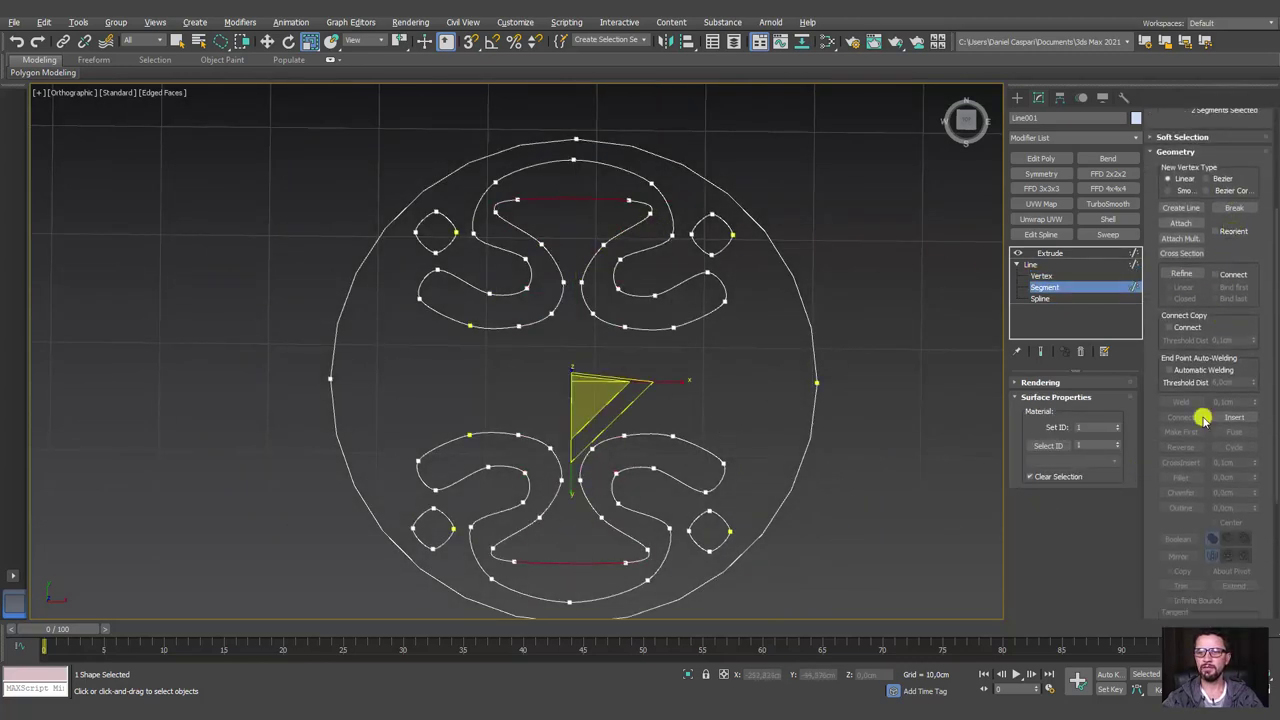
scroll(1234, 340, "down", 4)
scroll(1230, 350, "down", 3)
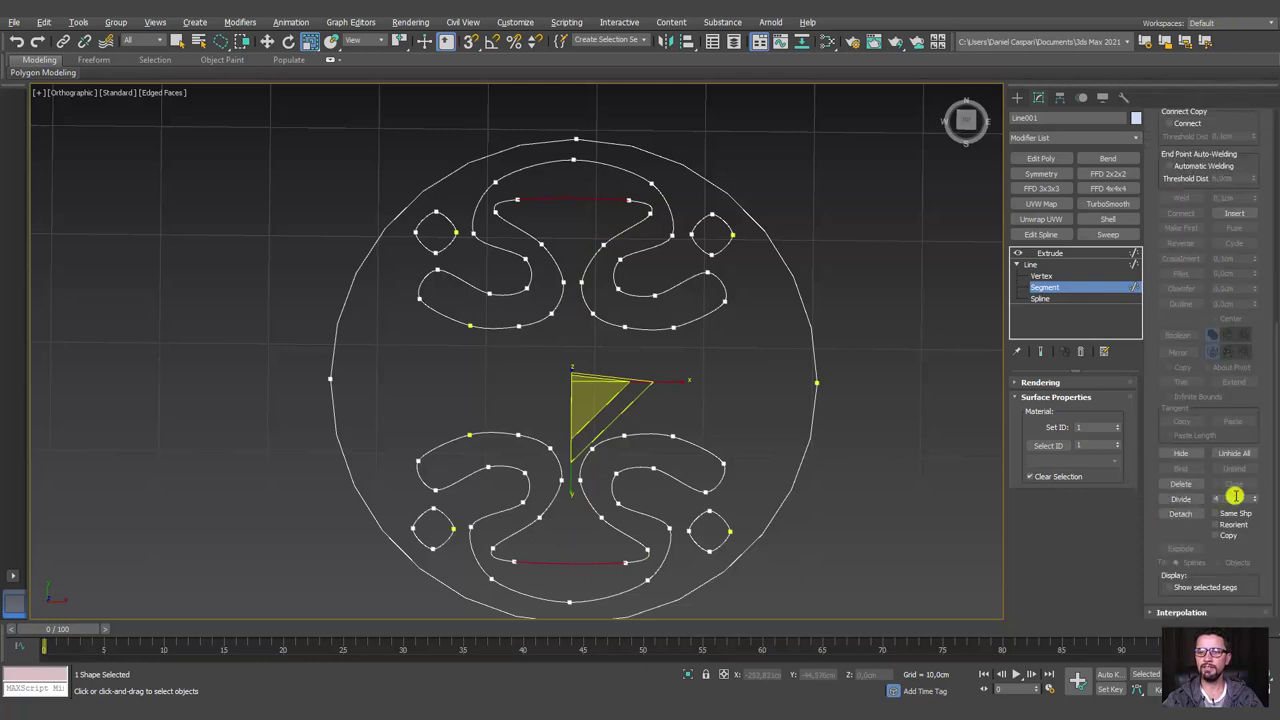
left_click(1180, 498)
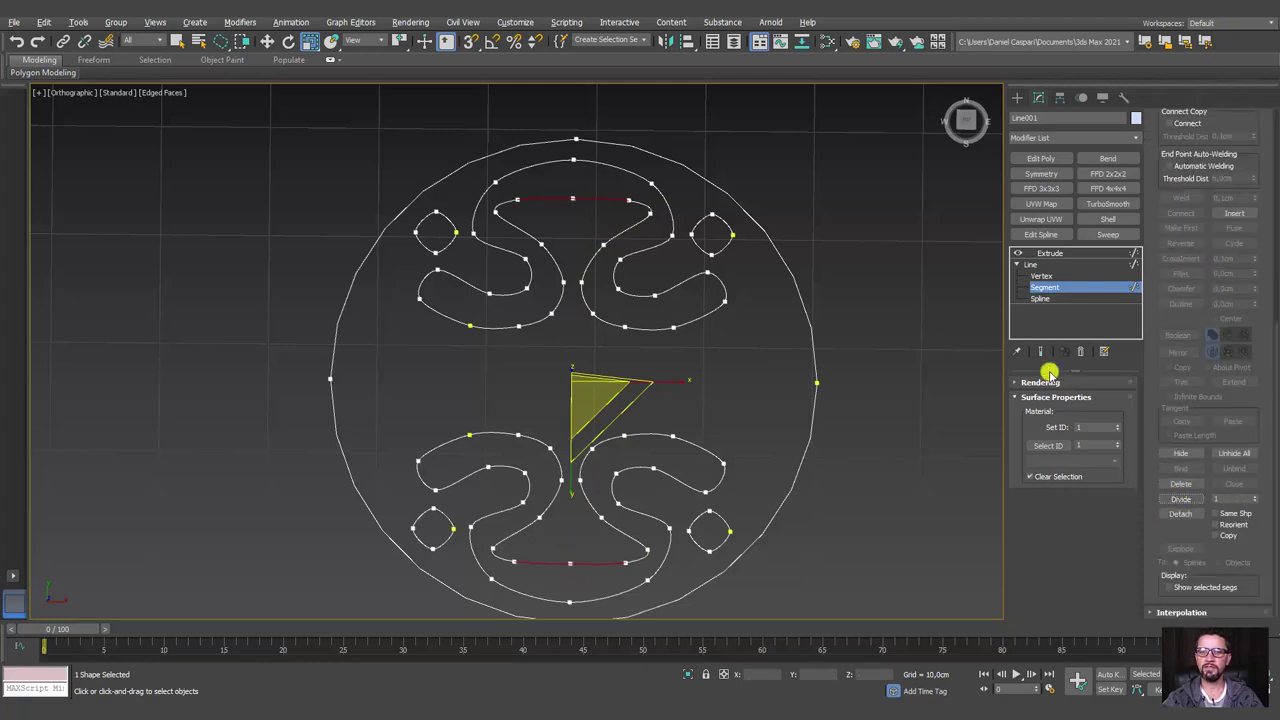
Push the new top and bottom vertices apart vertically, then view the extruded disc.
left_click(1032, 275)
left_click(572, 563)
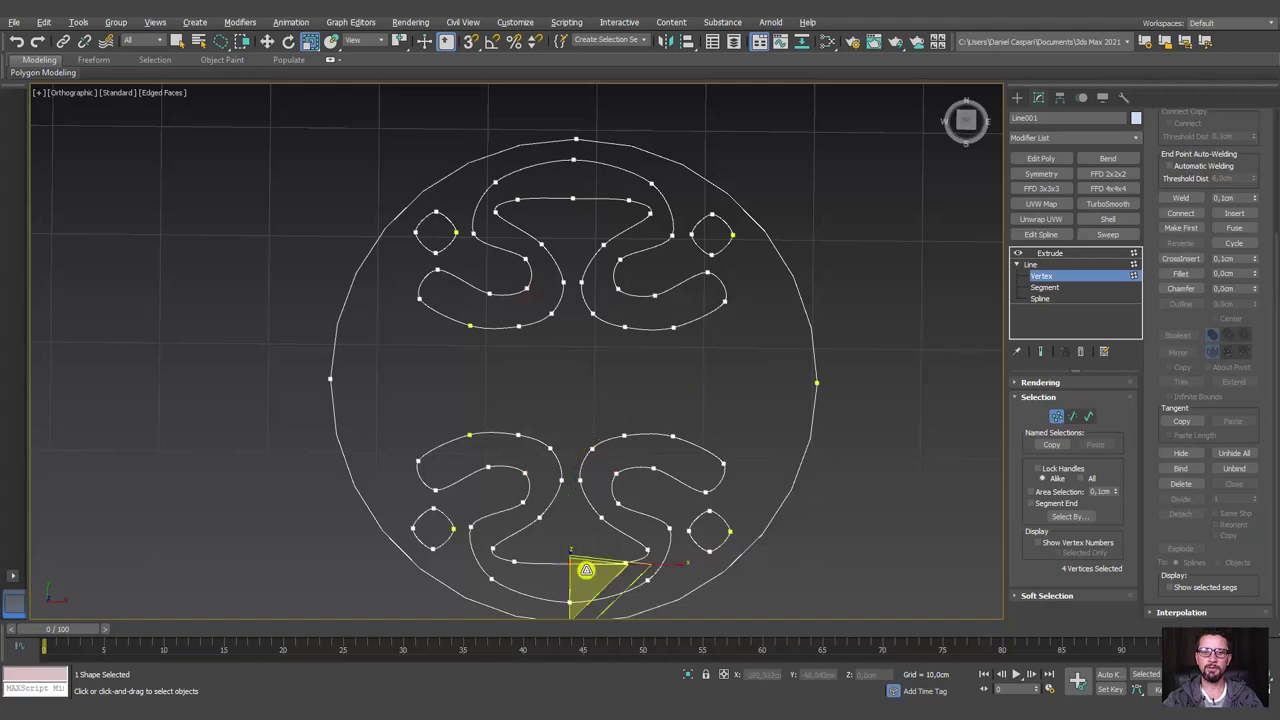
left_click(570, 198, "ctrl")
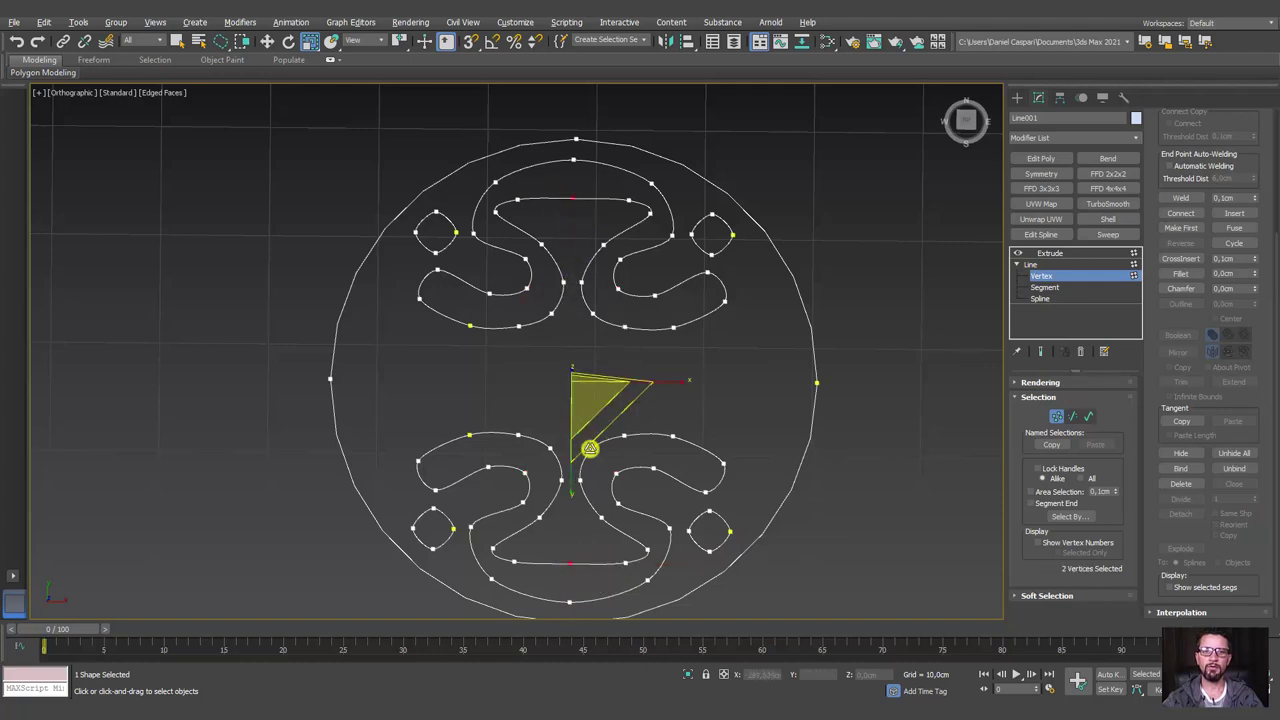
left_click_drag(574, 486, 567, 490)
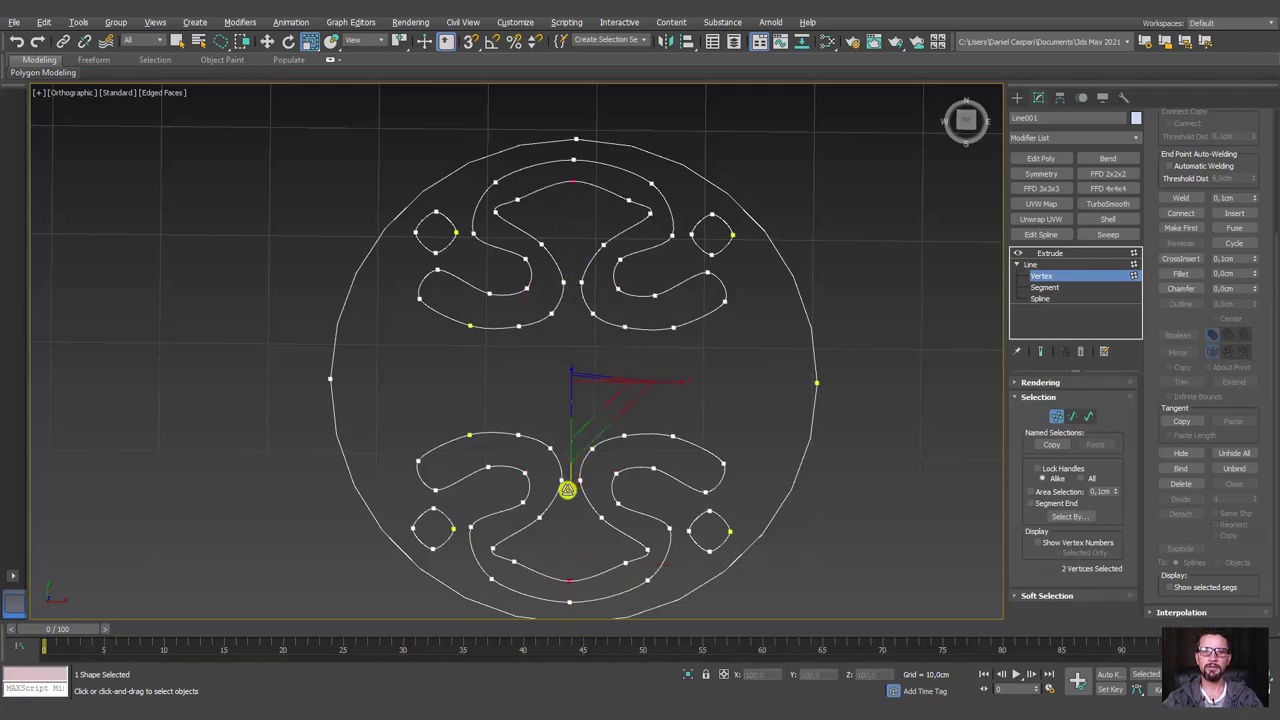
left_click(636, 195)
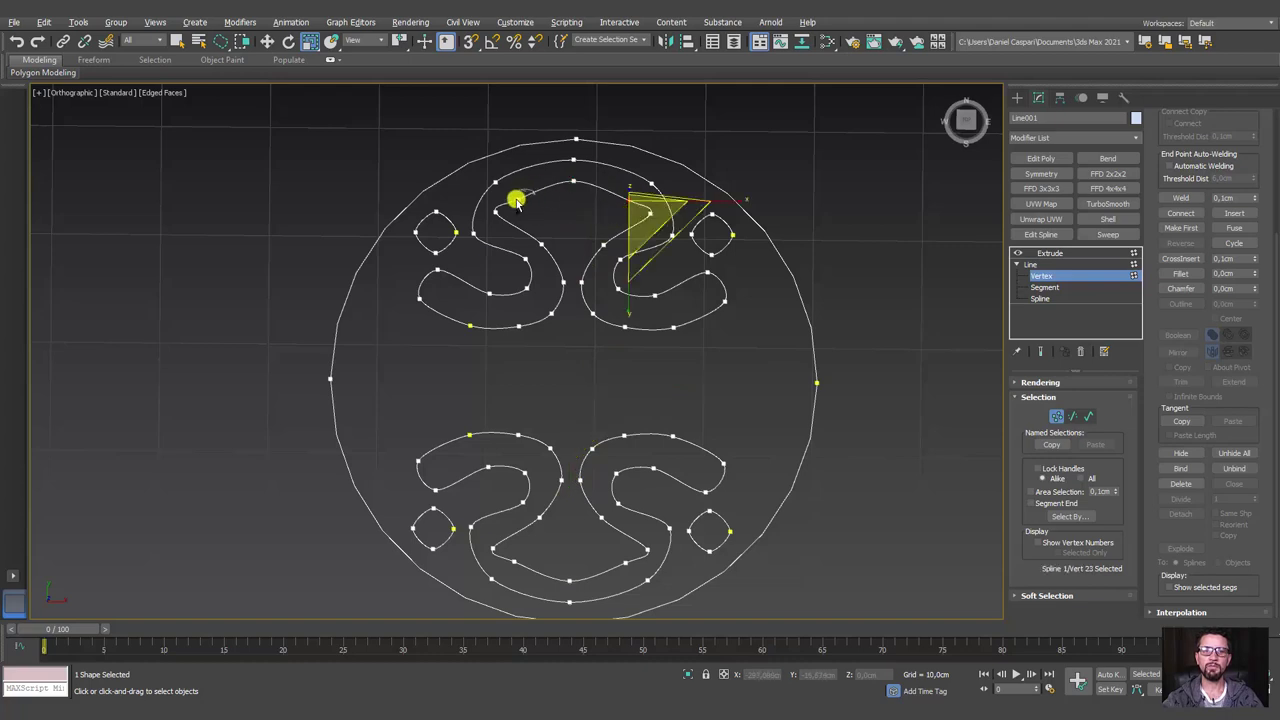
left_click(515, 200, "ctrl")
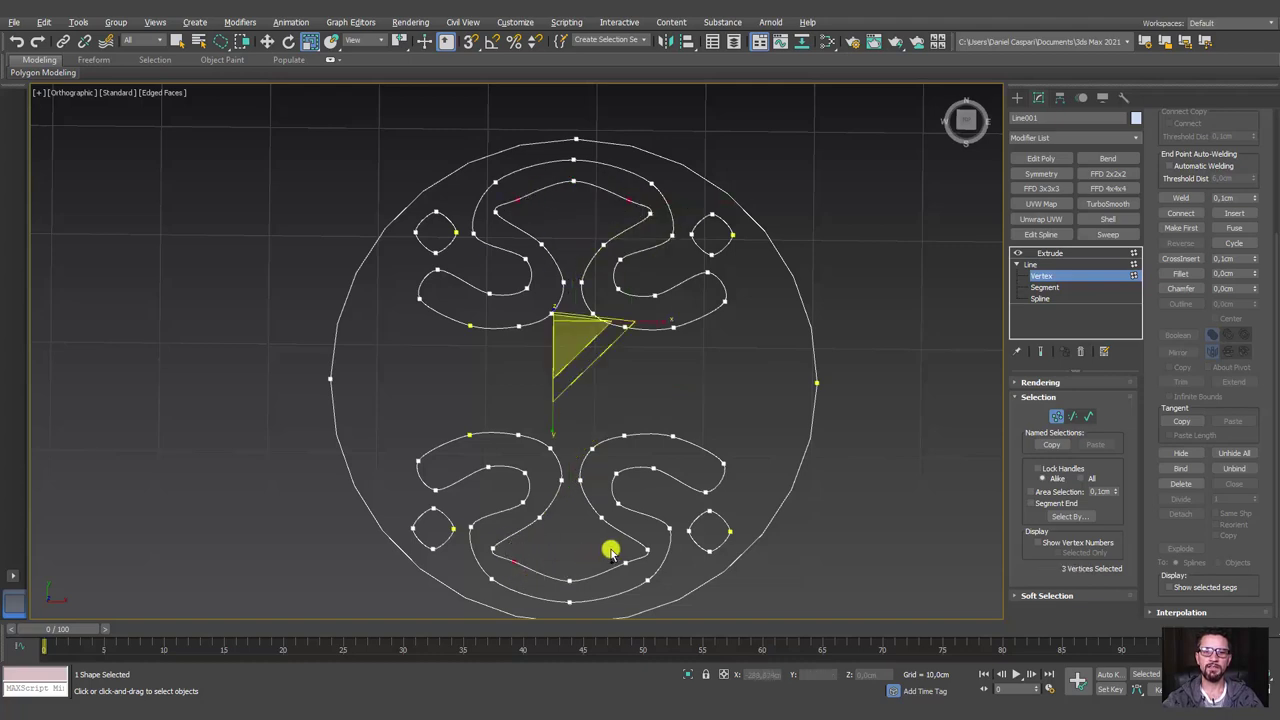
left_click(619, 337)
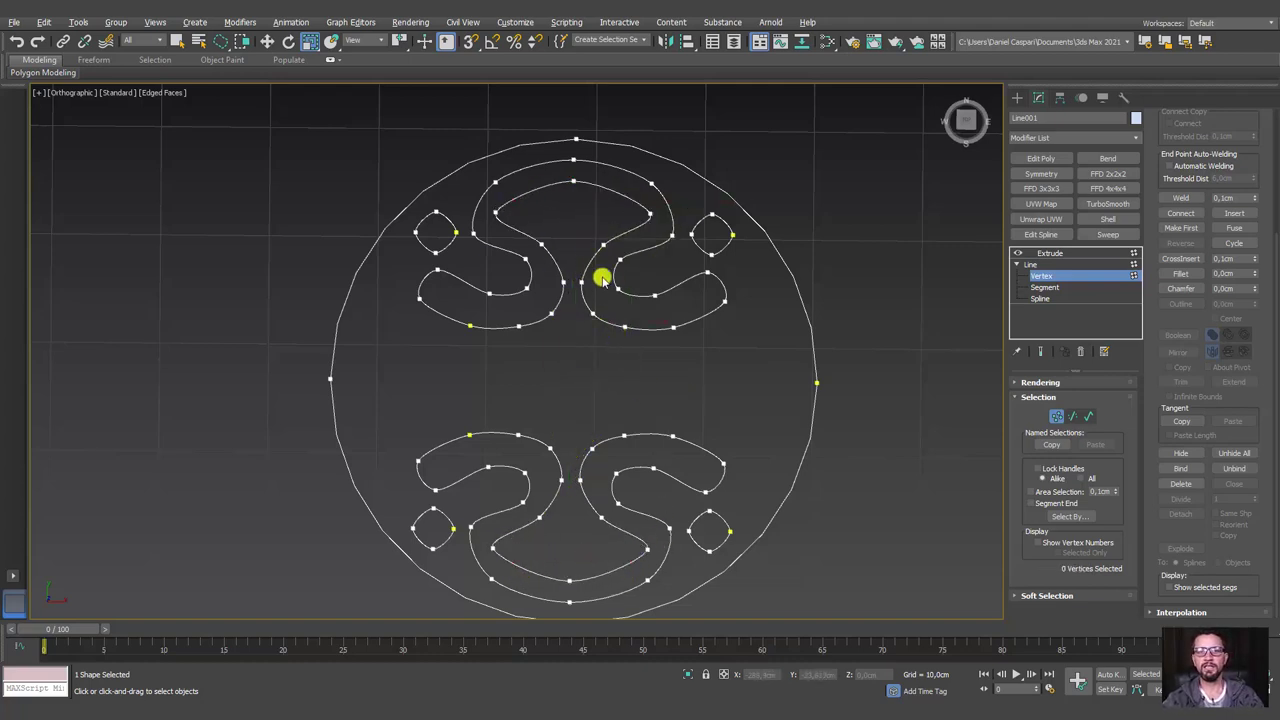
scroll(553, 210, "up", 3)
scroll(575, 229, "down", 1)
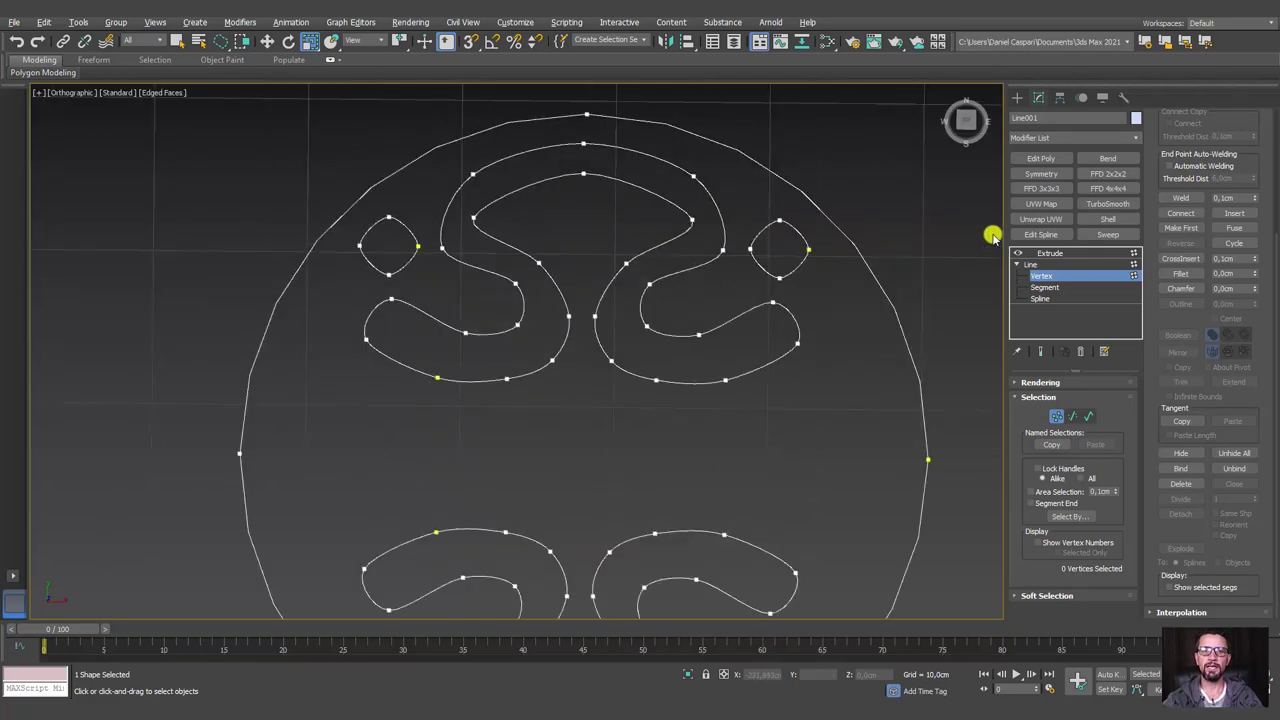
left_click(1048, 254)
mouse_move(860, 334)
middle_mouse_down("alt")
mouse_move(851, 297)
mouse_move(912, 302)
mouse_move(846, 274)
mouse_move(807, 362)
middle_mouse_up("alt")
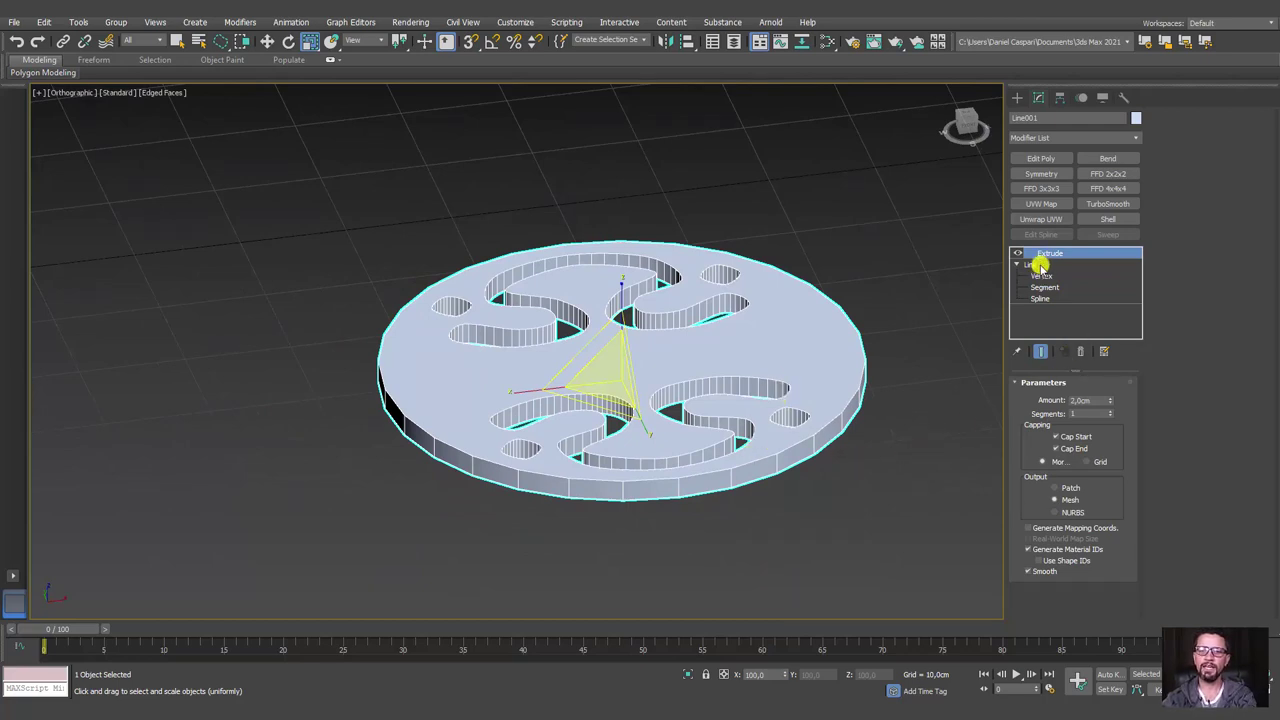
With Show End Result on, set Line001's interpolation Steps to 12.
left_click(1037, 264)
left_click(1041, 355)
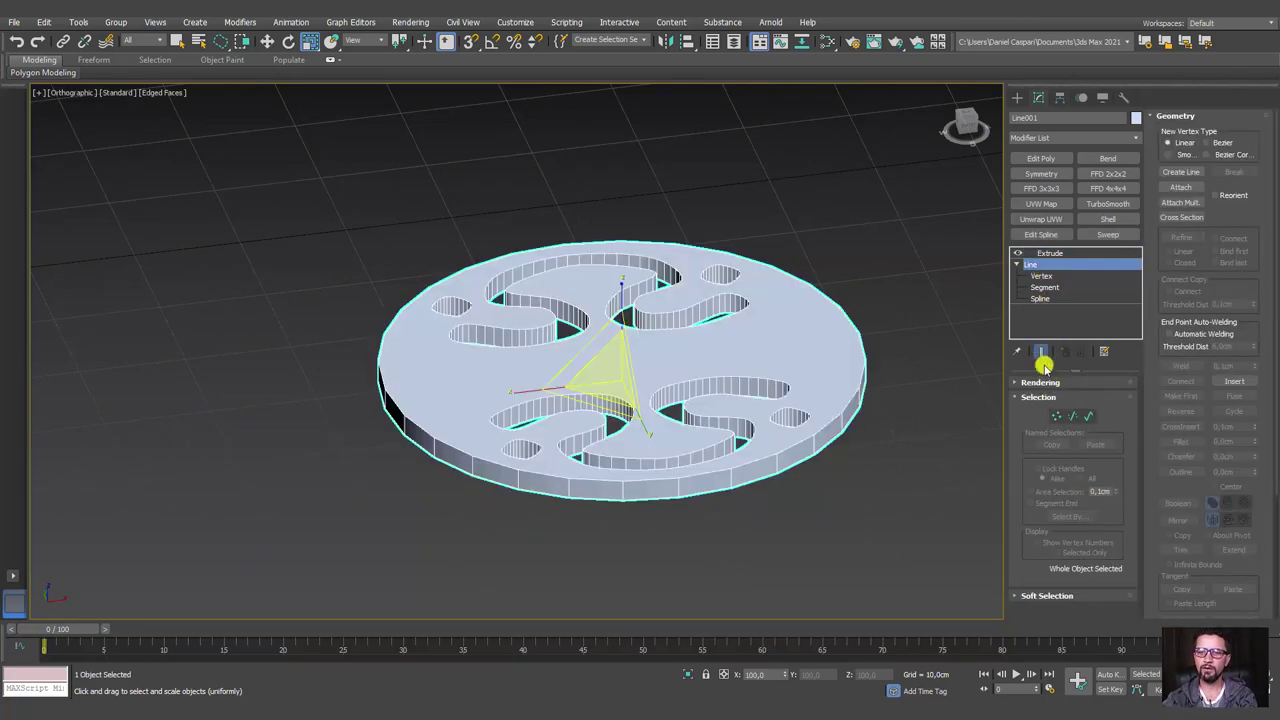
scroll(1154, 414, "down", 5)
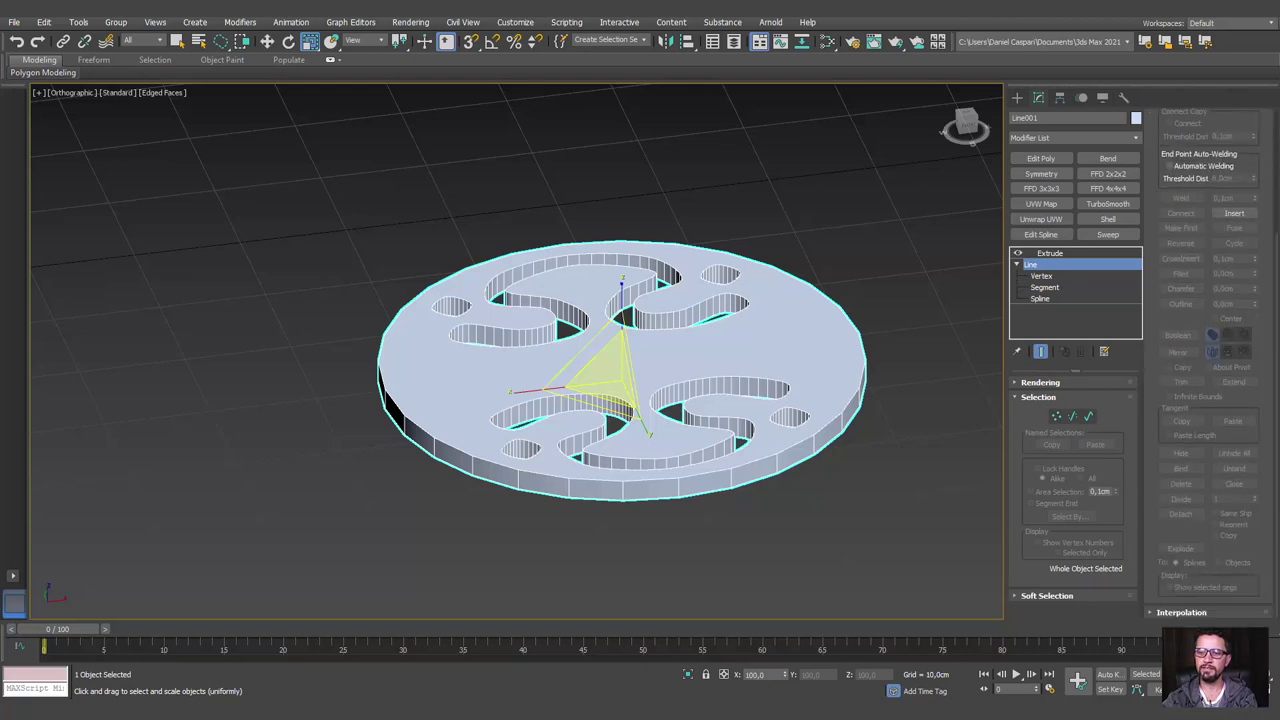
left_click(1160, 612)
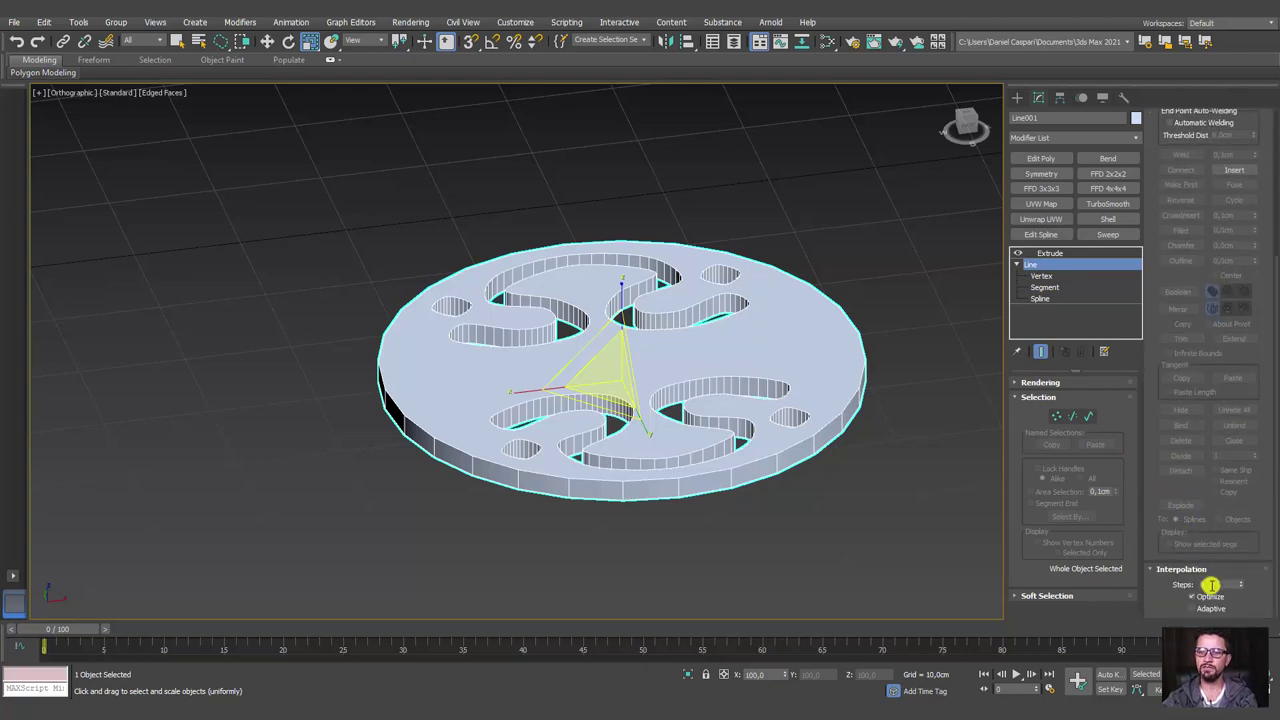
mouse_move(948, 470)
middle_mouse_down("alt")
mouse_move(823, 434)
mouse_move(837, 423)
mouse_move(766, 377)
mouse_move(803, 329)
mouse_move(860, 363)
mouse_move(791, 463)
mouse_move(860, 420)
middle_mouse_up("alt")
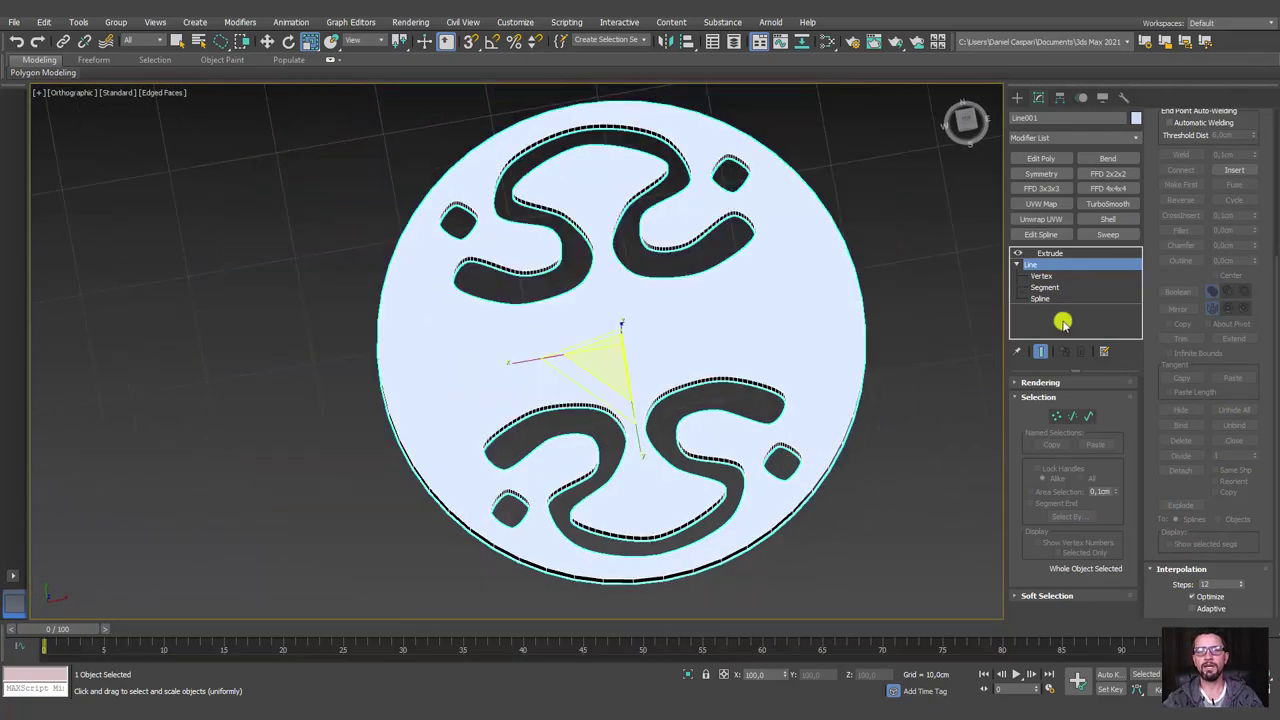
left_click(1041, 255)
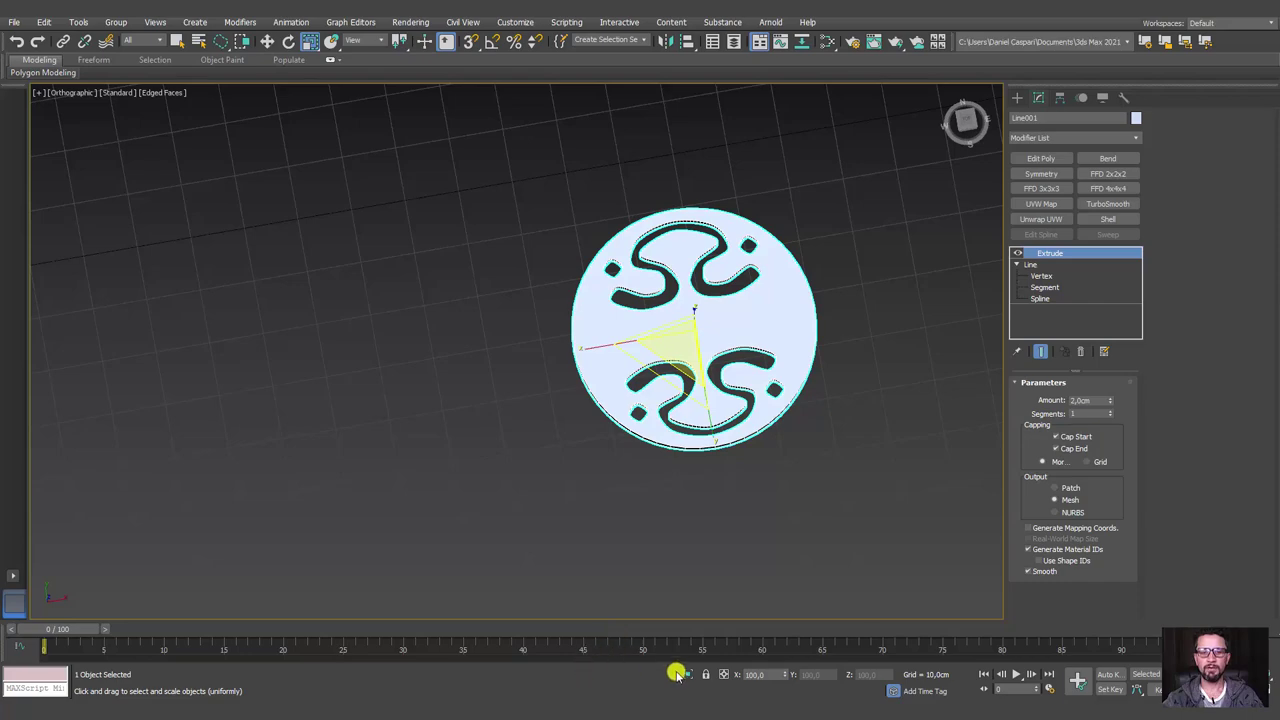
Align the disc's centre to the red block's centre.
mouse_move(700, 600)
middle_mouse_down("alt")
mouse_move(763, 503)
mouse_move(751, 449)
mouse_move(711, 591)
mouse_move(758, 353)
mouse_move(714, 360)
mouse_move(700, 300)
middle_mouse_up("alt")
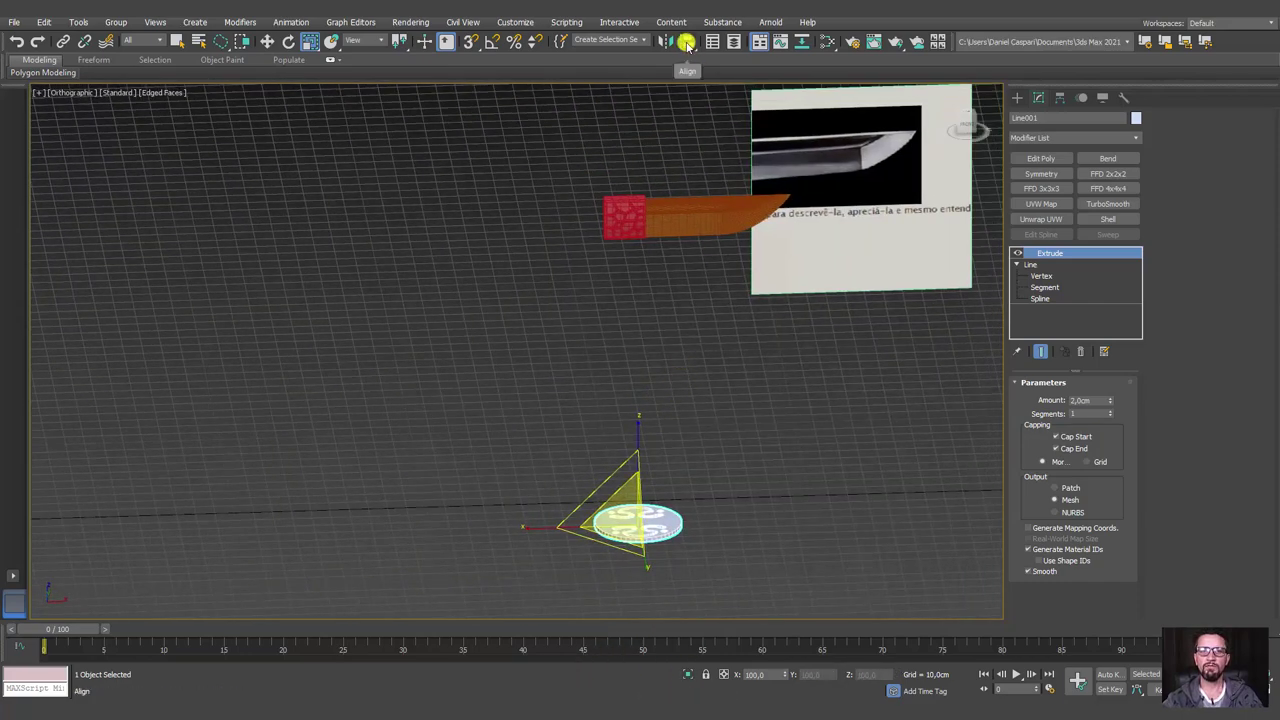
left_click(688, 41)
left_click(637, 198)
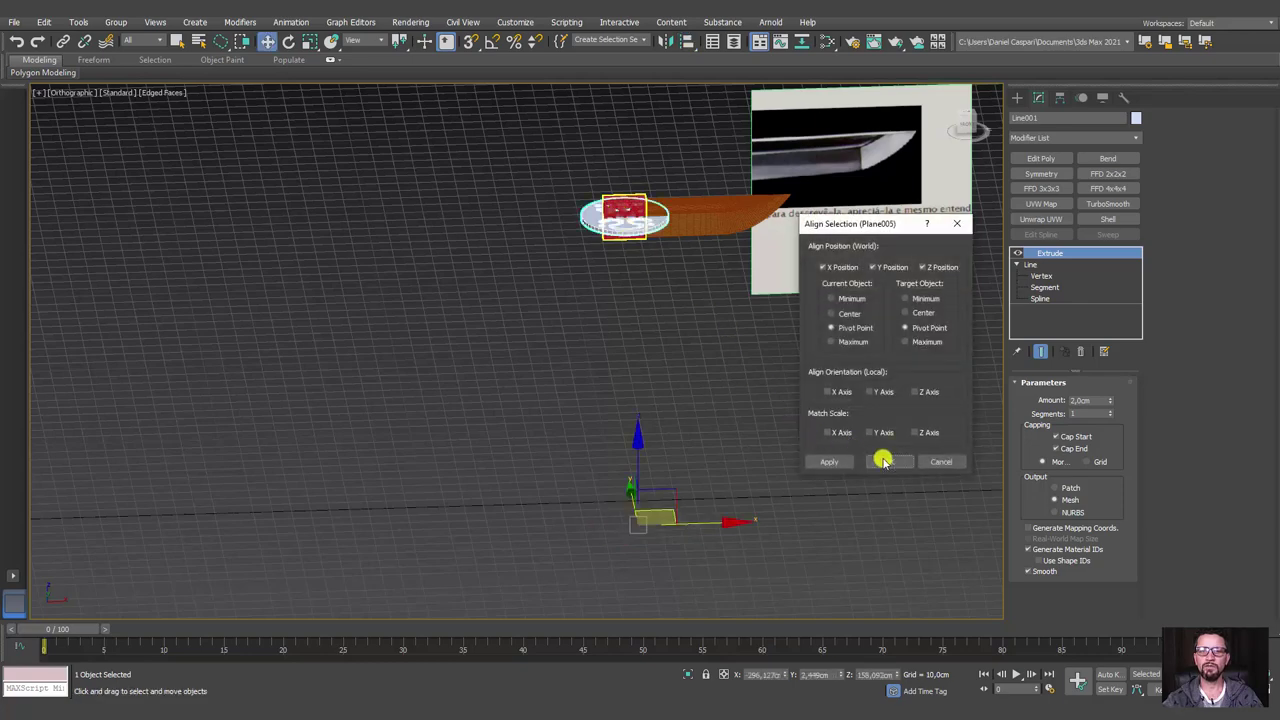
left_click(840, 316)
left_click(905, 314)
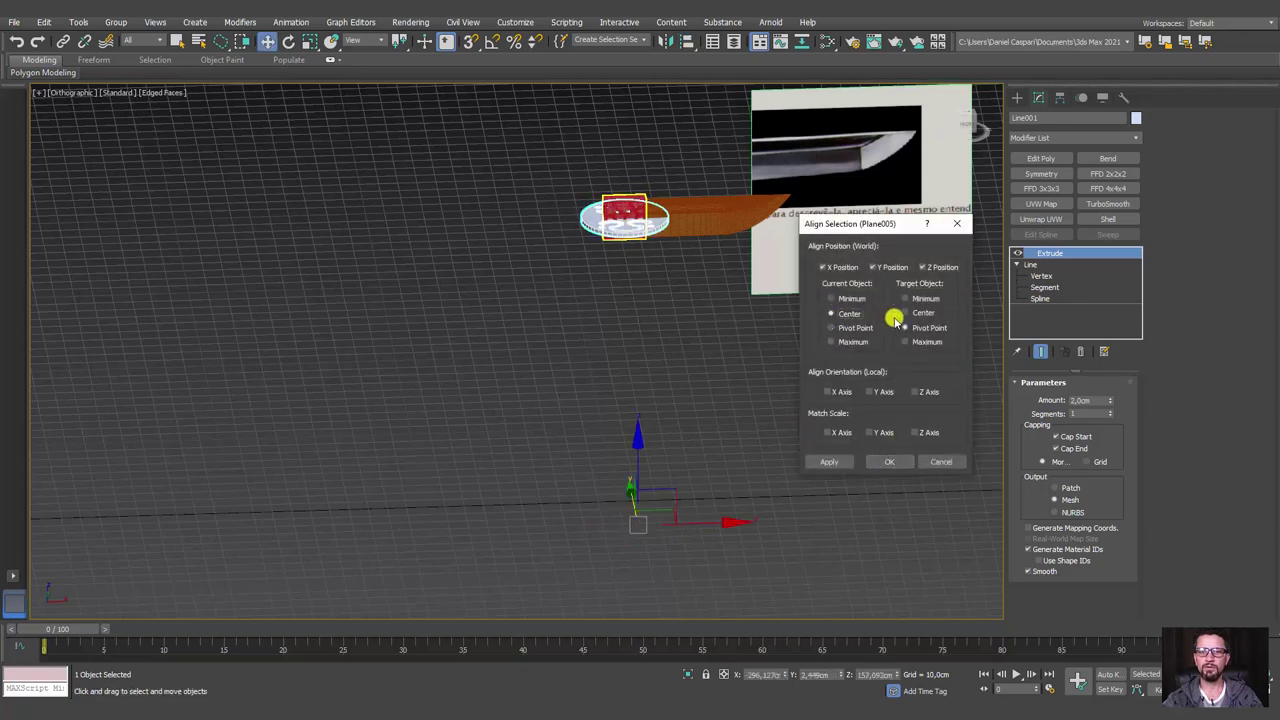
left_click(894, 466)
scroll(680, 257, "up", 5)
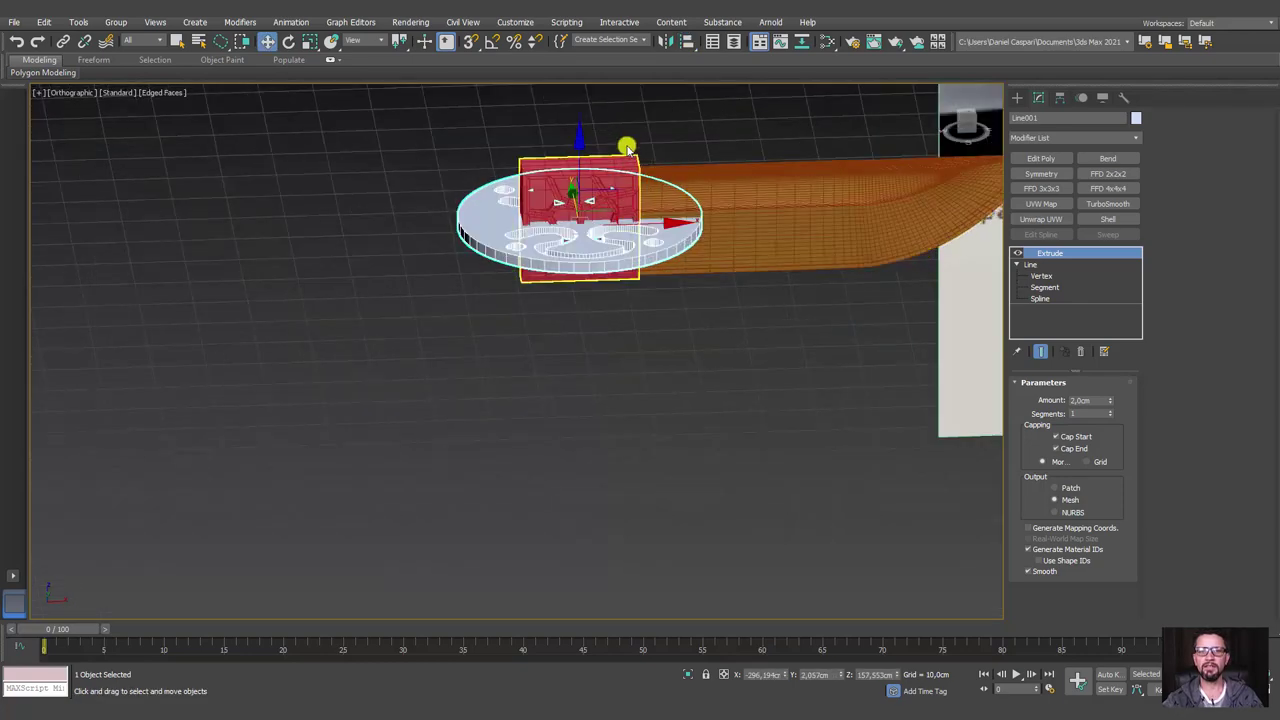
middle_click_drag(626, 143, 623, 263)
Rotate the disc 90° upright and slide it along X to the block's end.
key("e")
mouse_move(610, 264)
left_mouse_down()
mouse_move(685, 262)
mouse_move(642, 214)
mouse_move(676, 267)
left_mouse_up()
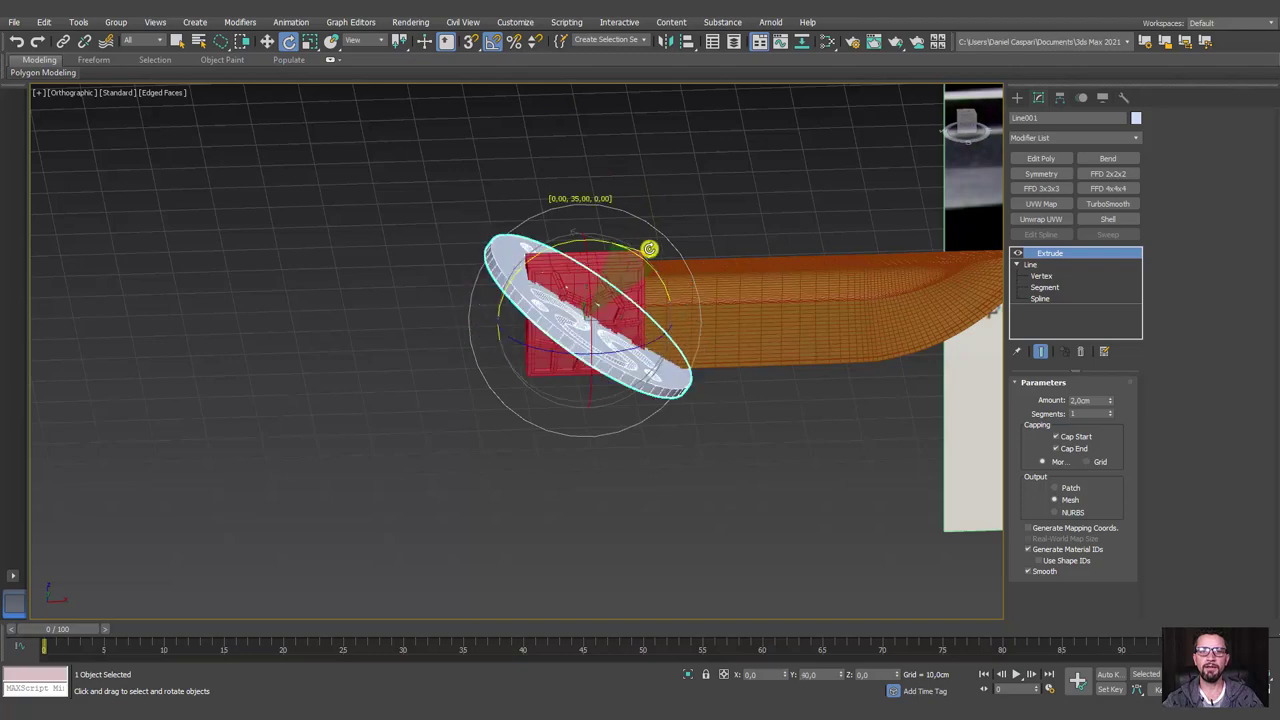
key("w")
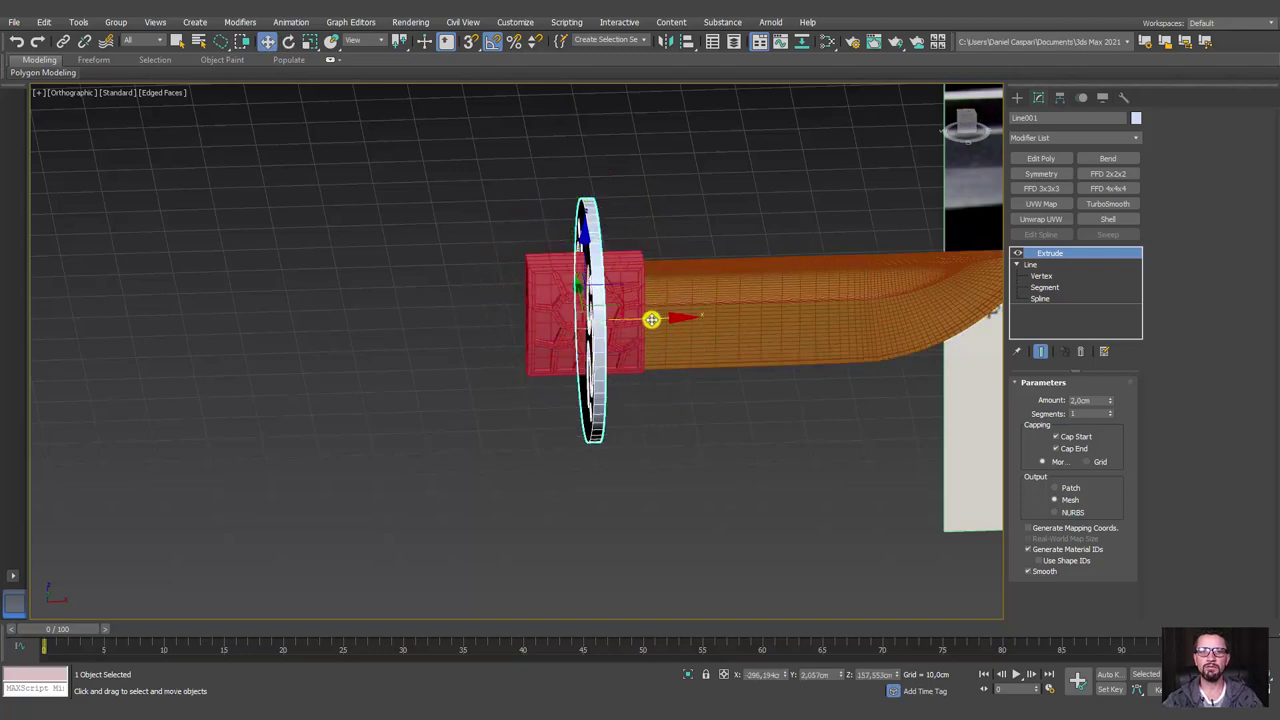
left_click_drag(657, 321, 626, 326)
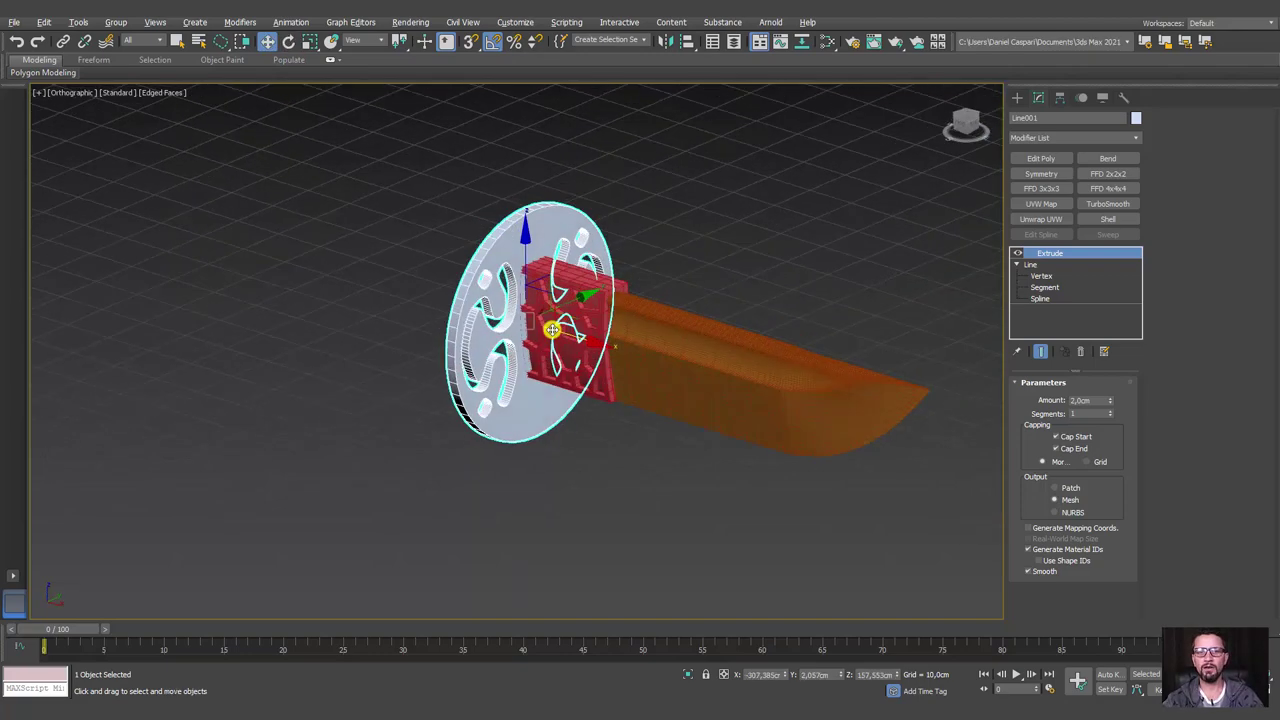
mouse_move(626, 326)
middle_mouse_down("alt")
mouse_move(543, 346)
mouse_move(441, 334)
middle_mouse_up("alt")
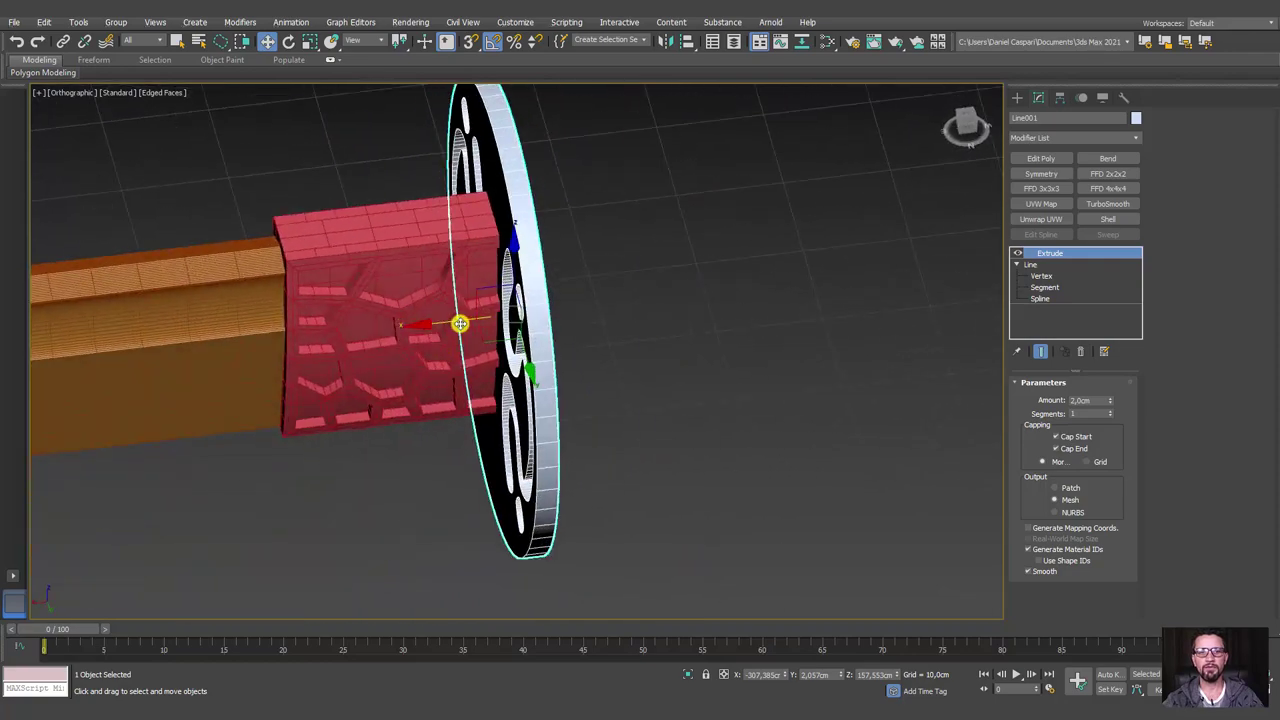
left_click_drag(460, 323, 468, 321)
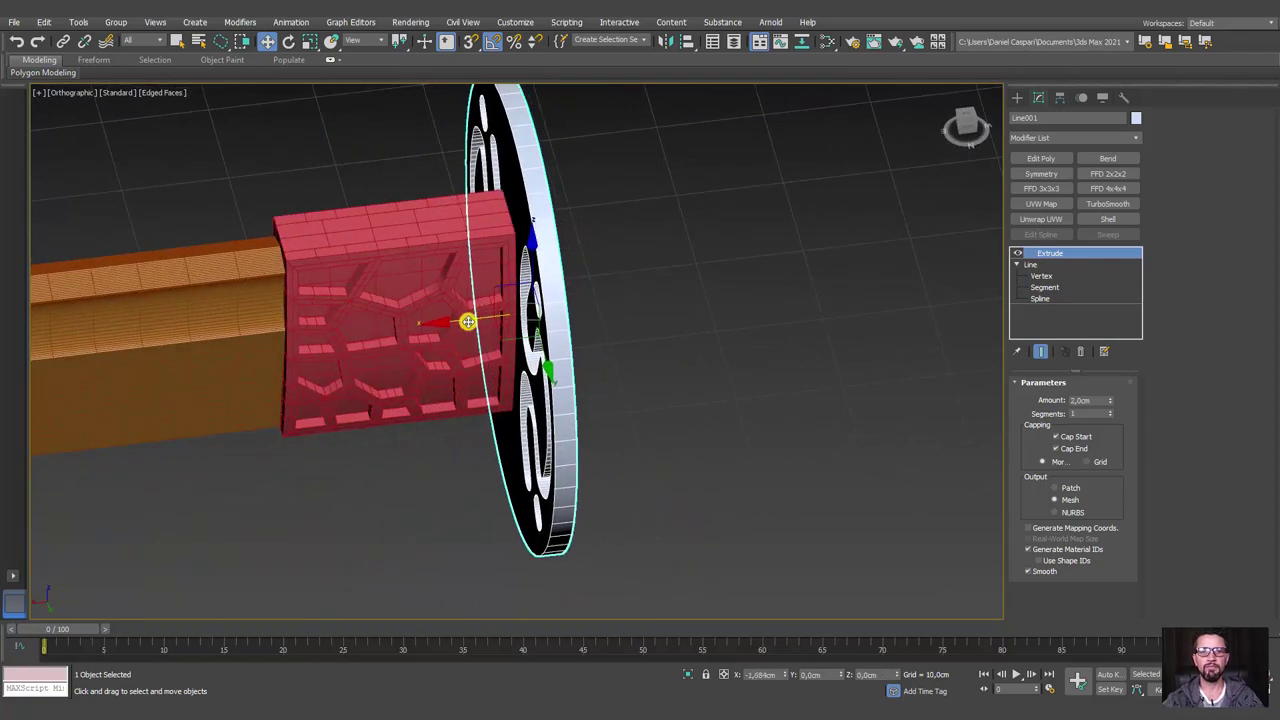
mouse_move(468, 321)
middle_mouse_down("alt")
mouse_move(612, 184)
mouse_move(497, 180)
middle_mouse_up("alt")
scroll(506, 209, "down", 2)
scroll(563, 235, "up", 4)
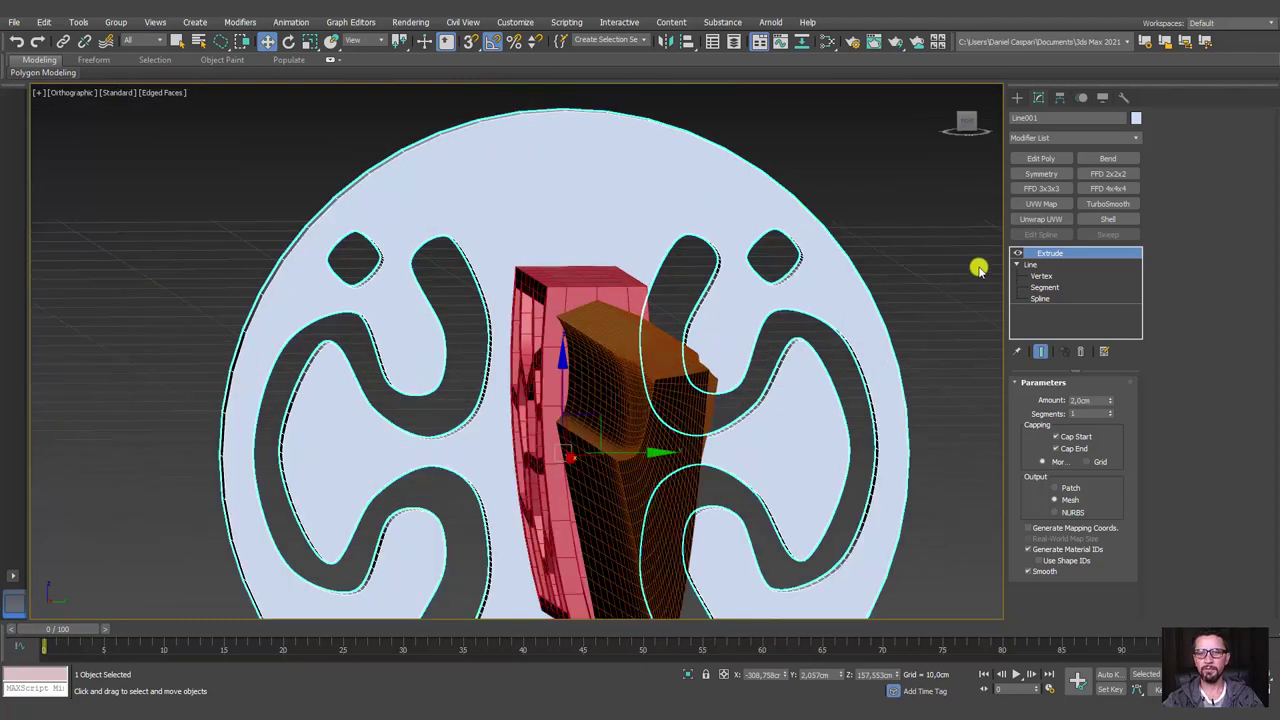
At Spline level, copy the small top-left hole to the disc's top centre and scale it.
left_click(1016, 253)
left_click(1042, 298)
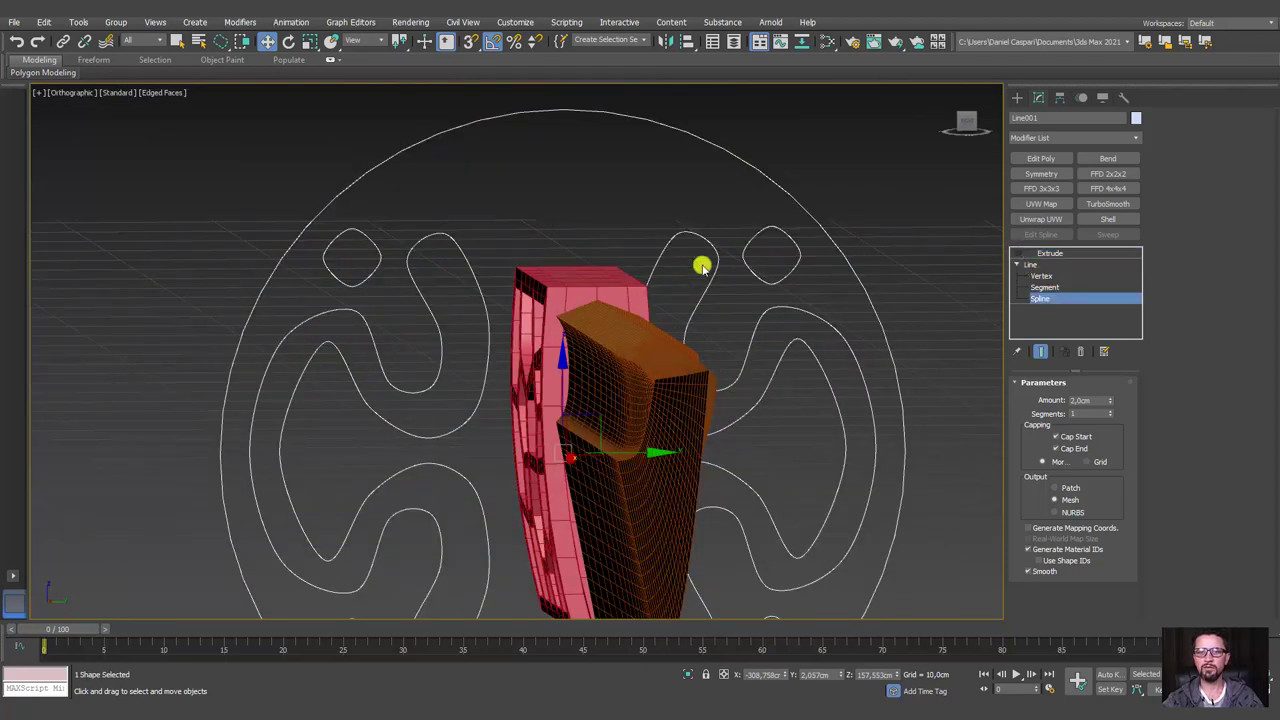
left_click(370, 252)
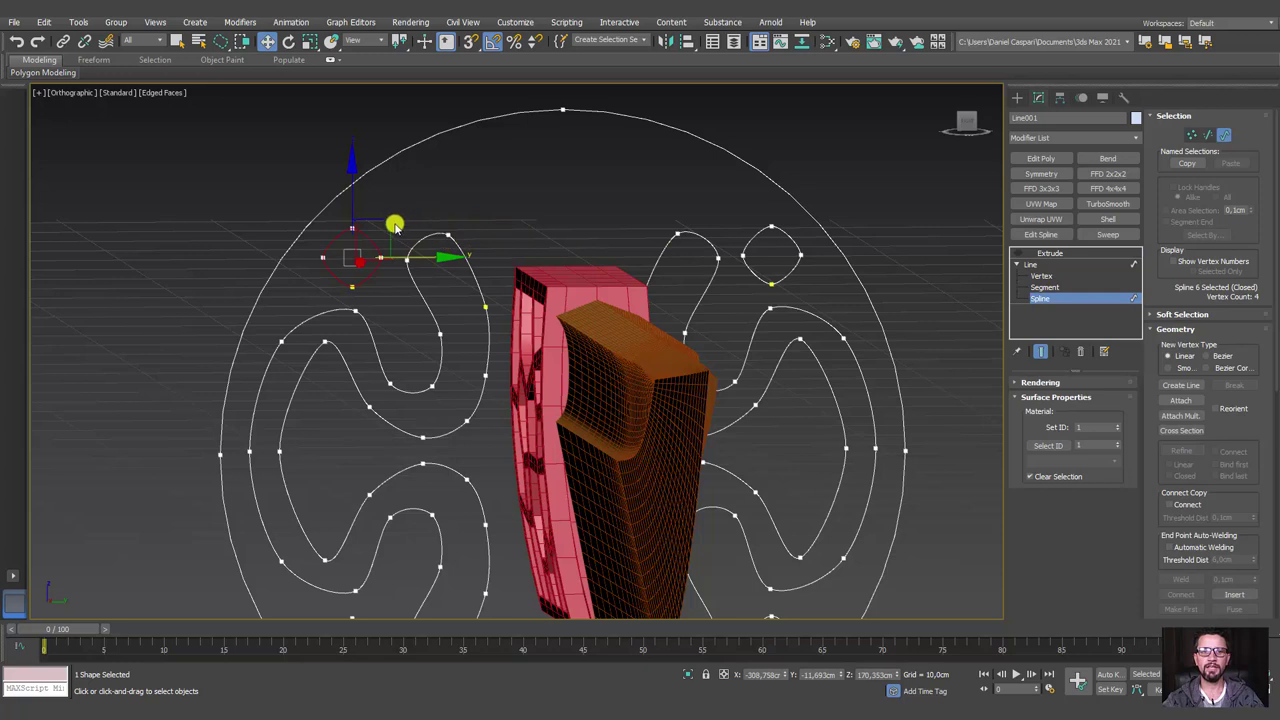
left_click_drag(372, 224, 480, 171, "shift")
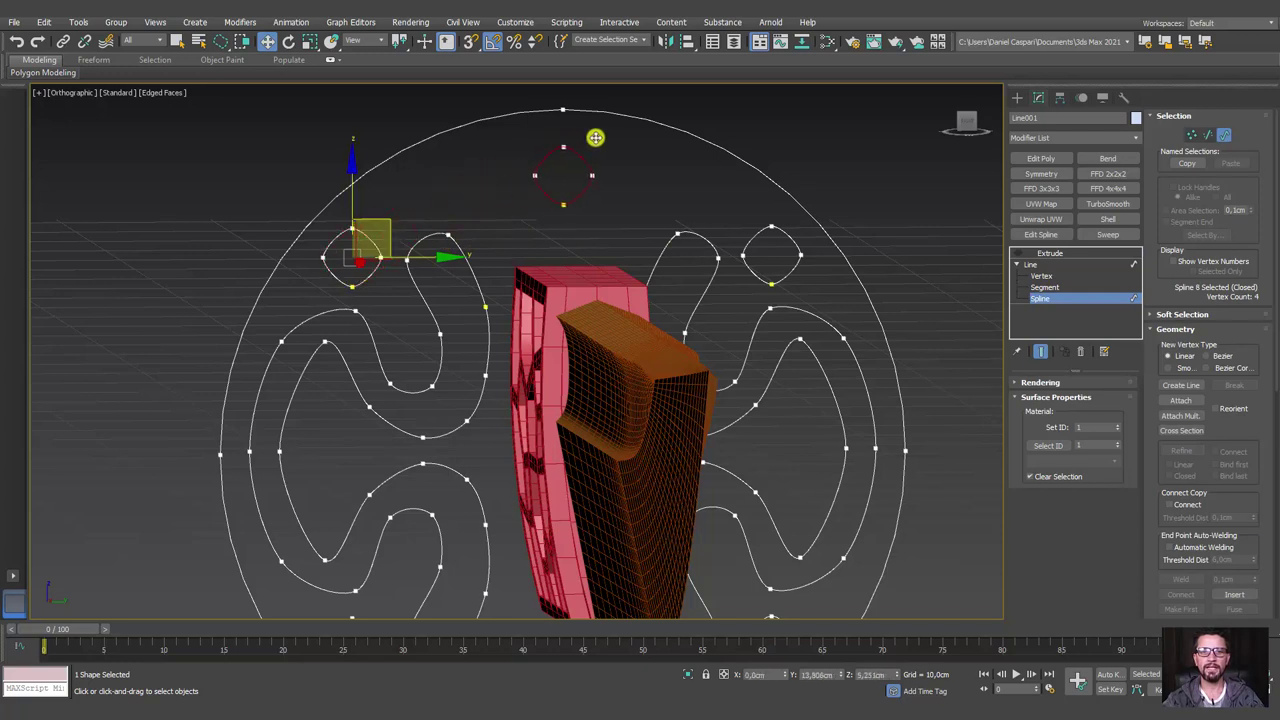
mouse_move(595, 137)
left_mouse_down("shift")
mouse_move(598, 148)
mouse_move(490, 94)
left_mouse_up("shift")
key("e")
key("r")
Select the bottom hole copy, then return to the extruded disc and inspect it.
middle_click_drag(492, 94, 549, 256, "alt")
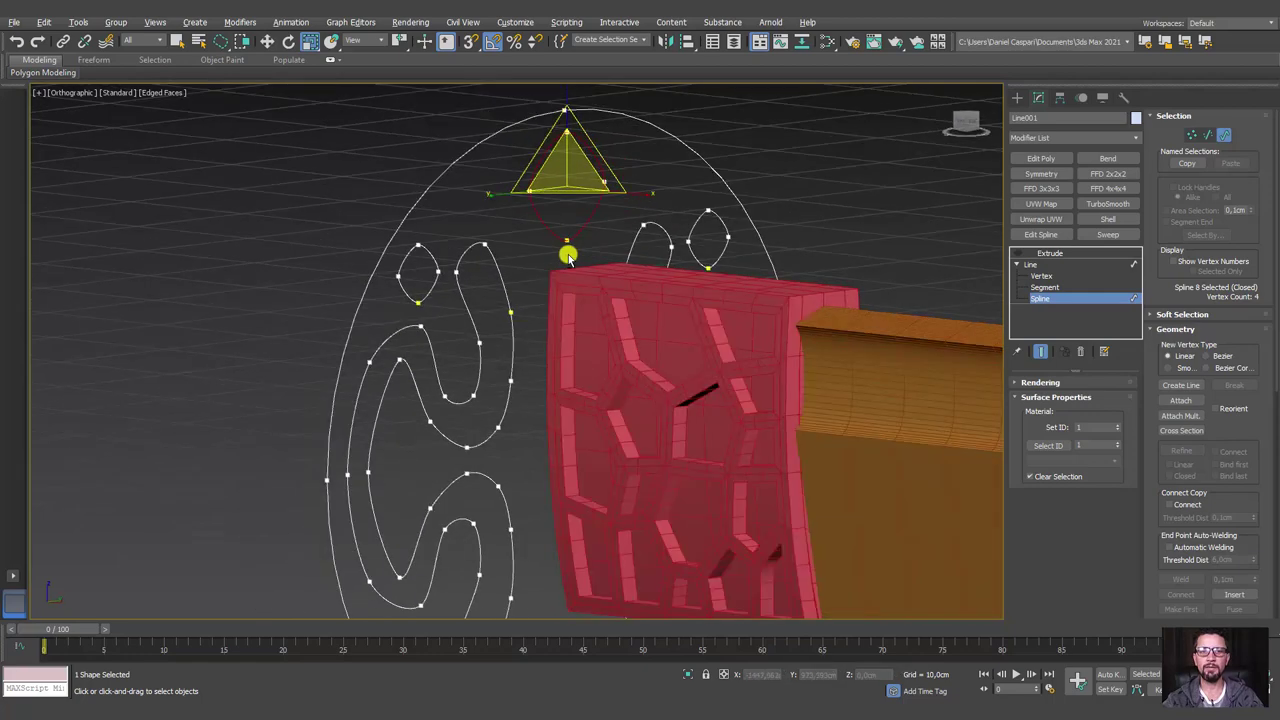
left_click(549, 256)
scroll(549, 256, "down", 3)
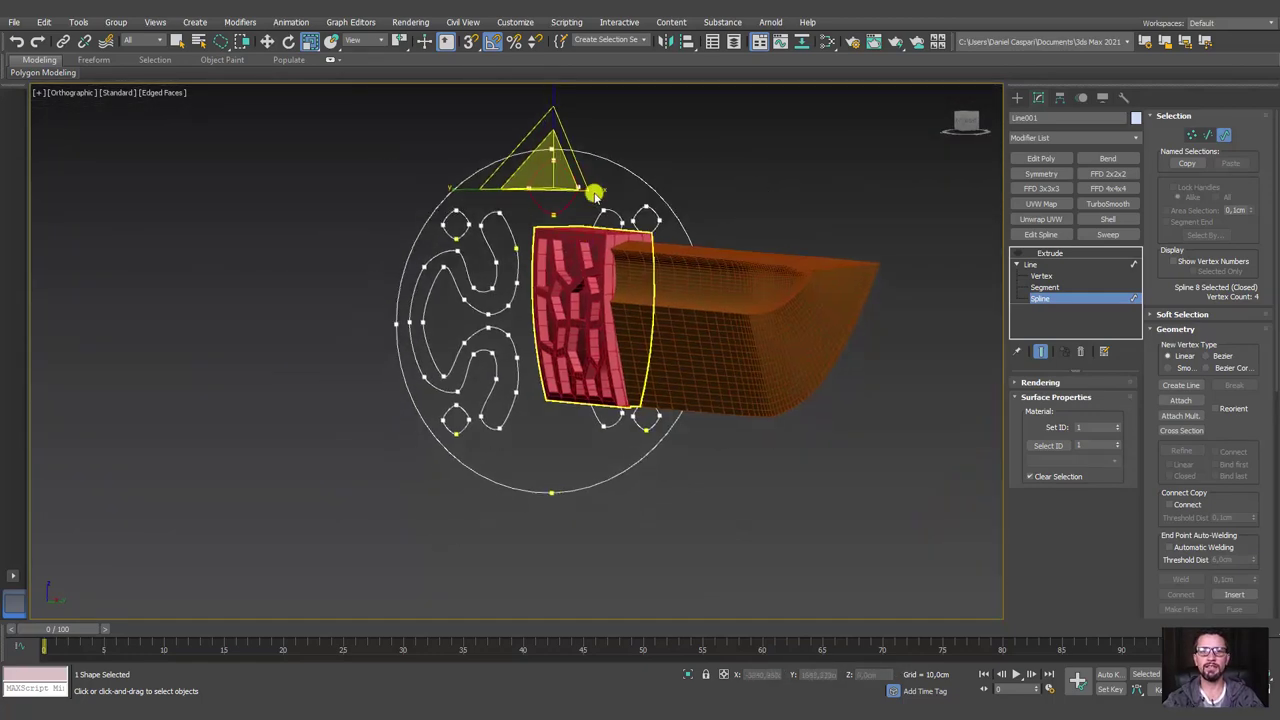
key("w")
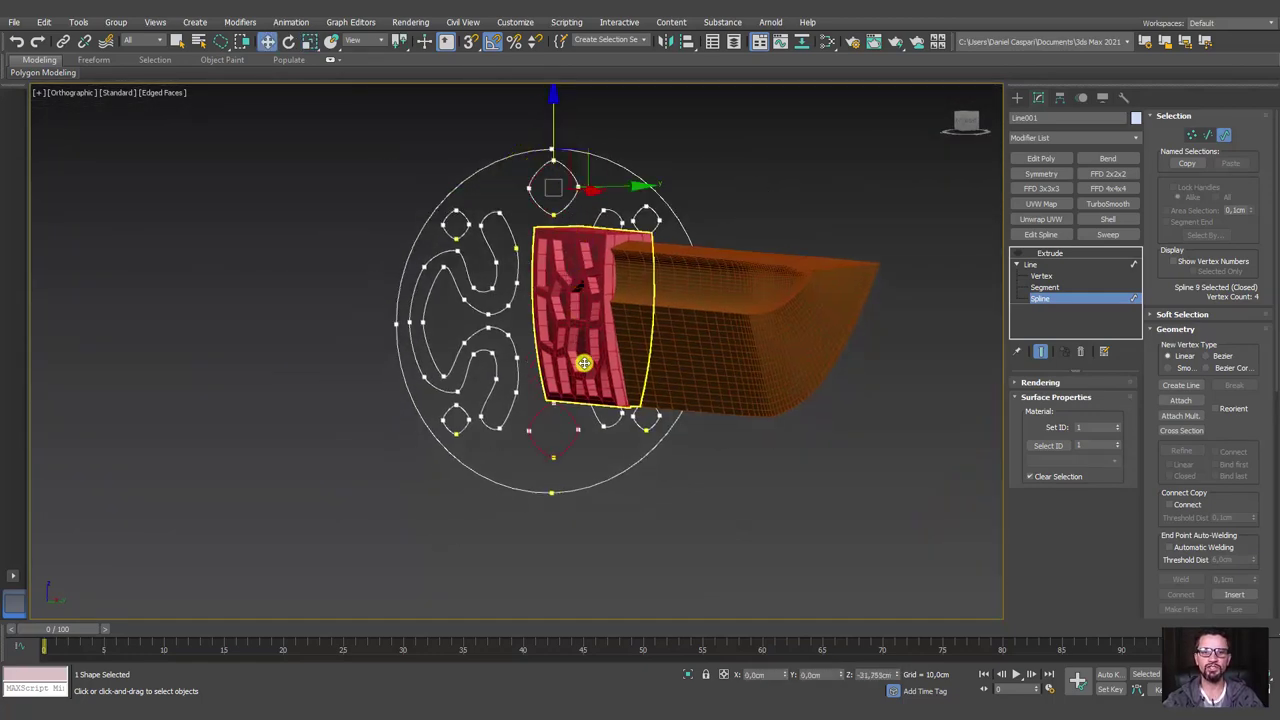
left_click(1048, 265)
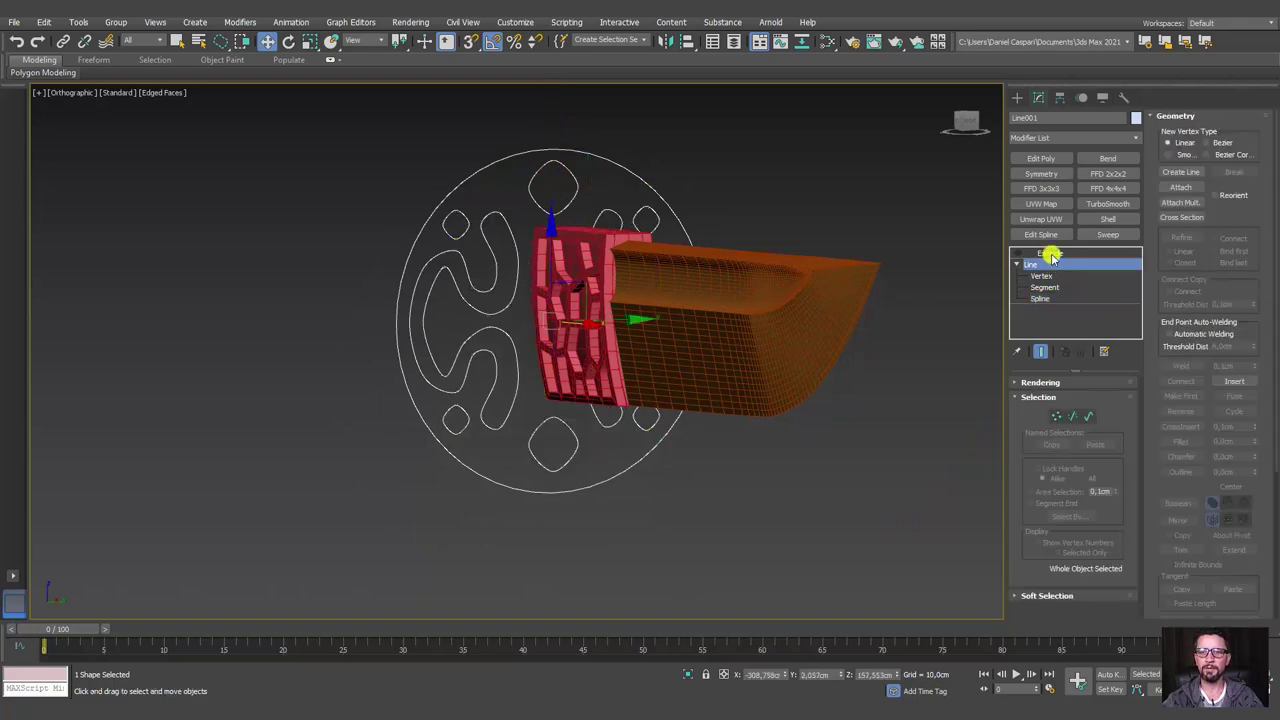
left_click(1050, 253)
left_click(1017, 253)
mouse_move(660, 400)
middle_mouse_down("alt")
mouse_move(565, 368)
mouse_move(669, 357)
mouse_move(646, 306)
mouse_move(734, 380)
mouse_move(614, 280)
mouse_move(626, 306)
mouse_move(652, 260)
mouse_move(820, 320)
mouse_move(705, 326)
mouse_move(636, 301)
middle_mouse_up("alt")
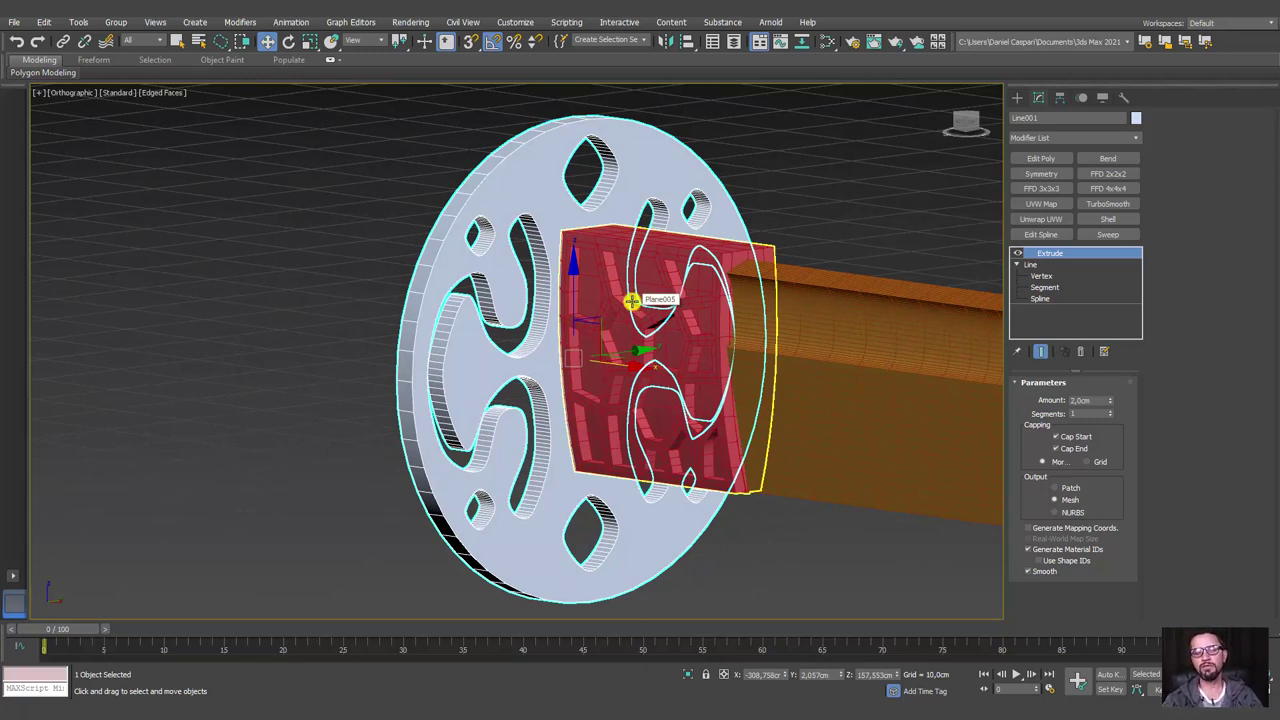
Replace the disc's Extrude modifier with a Bevel modifier, keeping Start Outline at zero.
left_click(1085, 352)
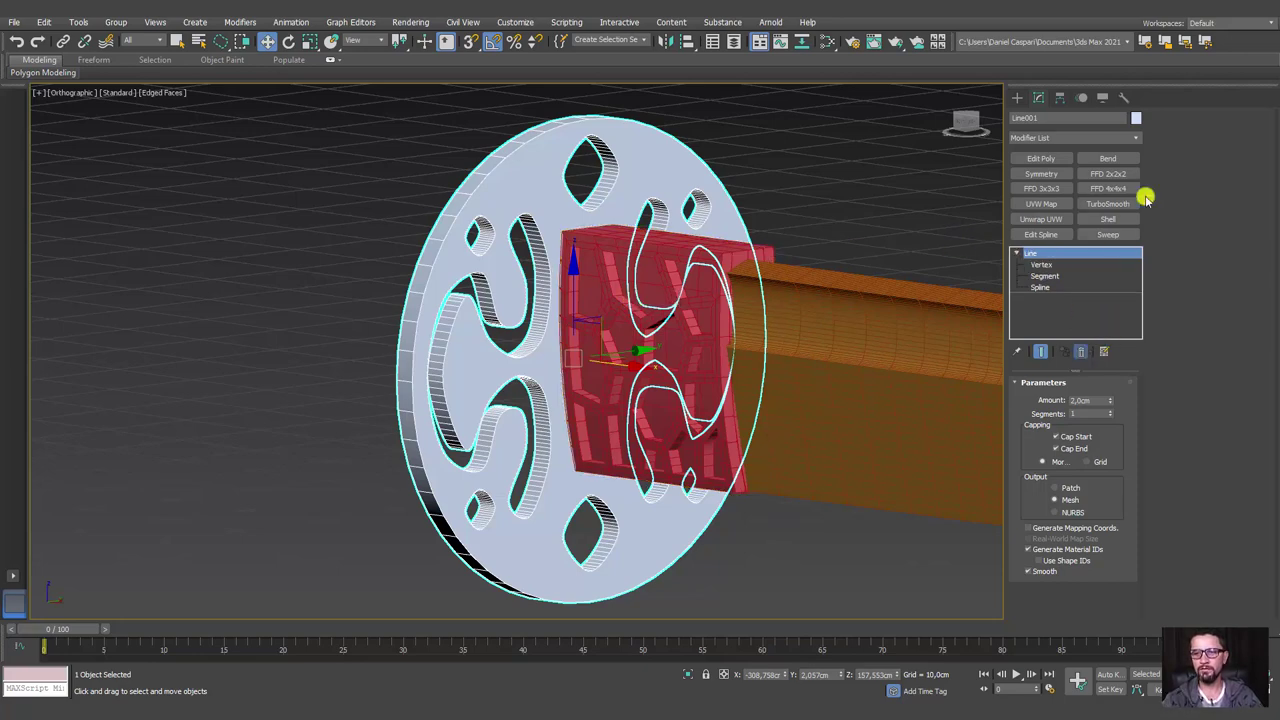
left_click(1135, 137)
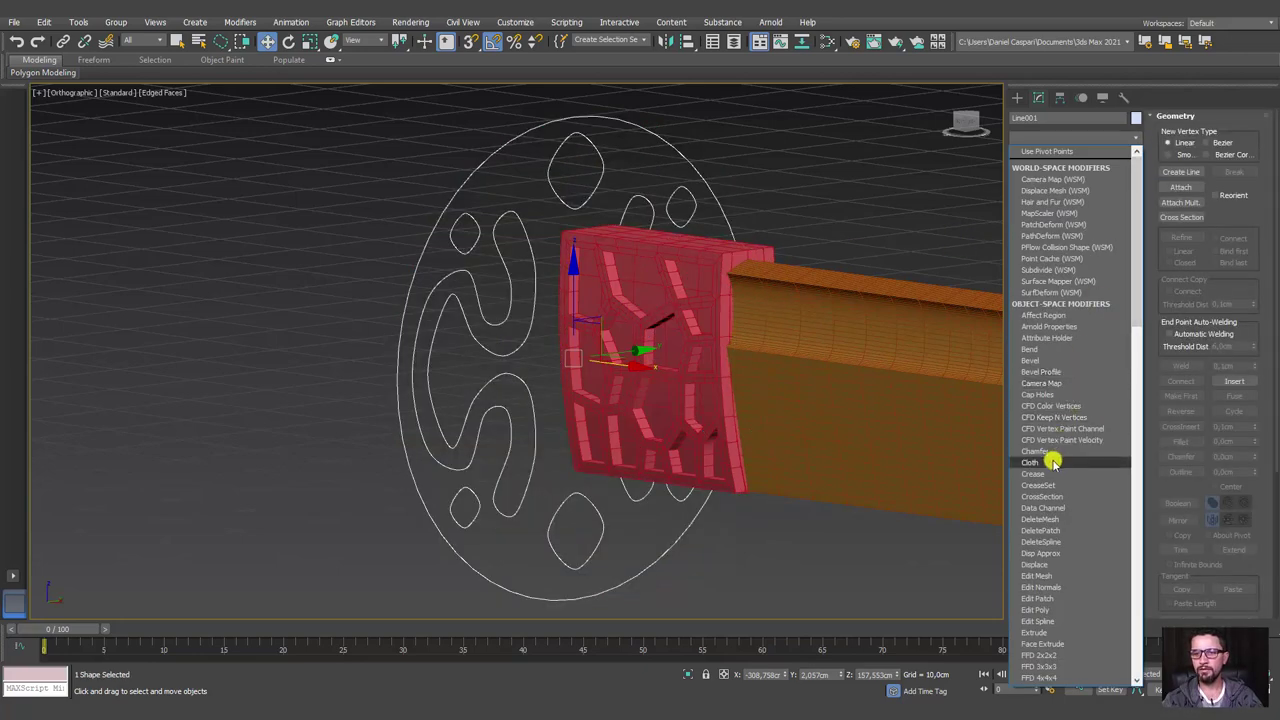
left_click(1040, 361)
mouse_move(636, 318)
middle_mouse_down("alt")
mouse_move(560, 290)
mouse_move(700, 340)
middle_mouse_up("alt")
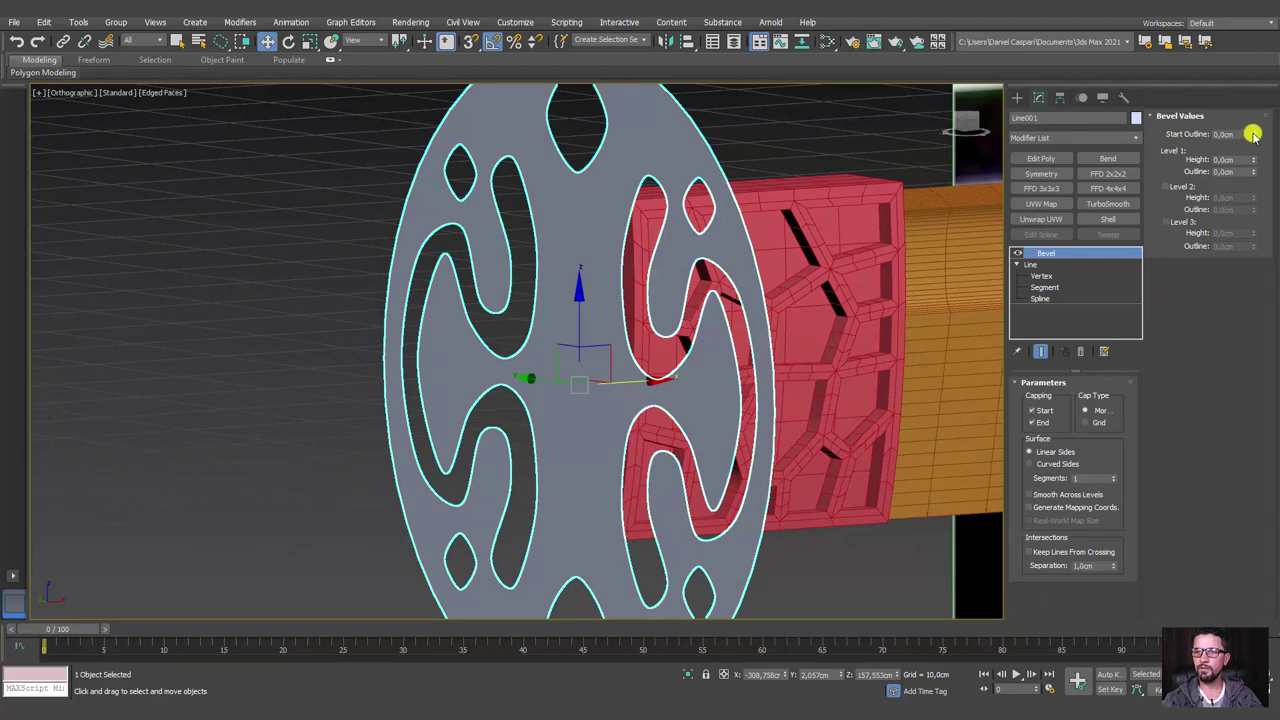
left_click_drag(1254, 134, 1254, 132)
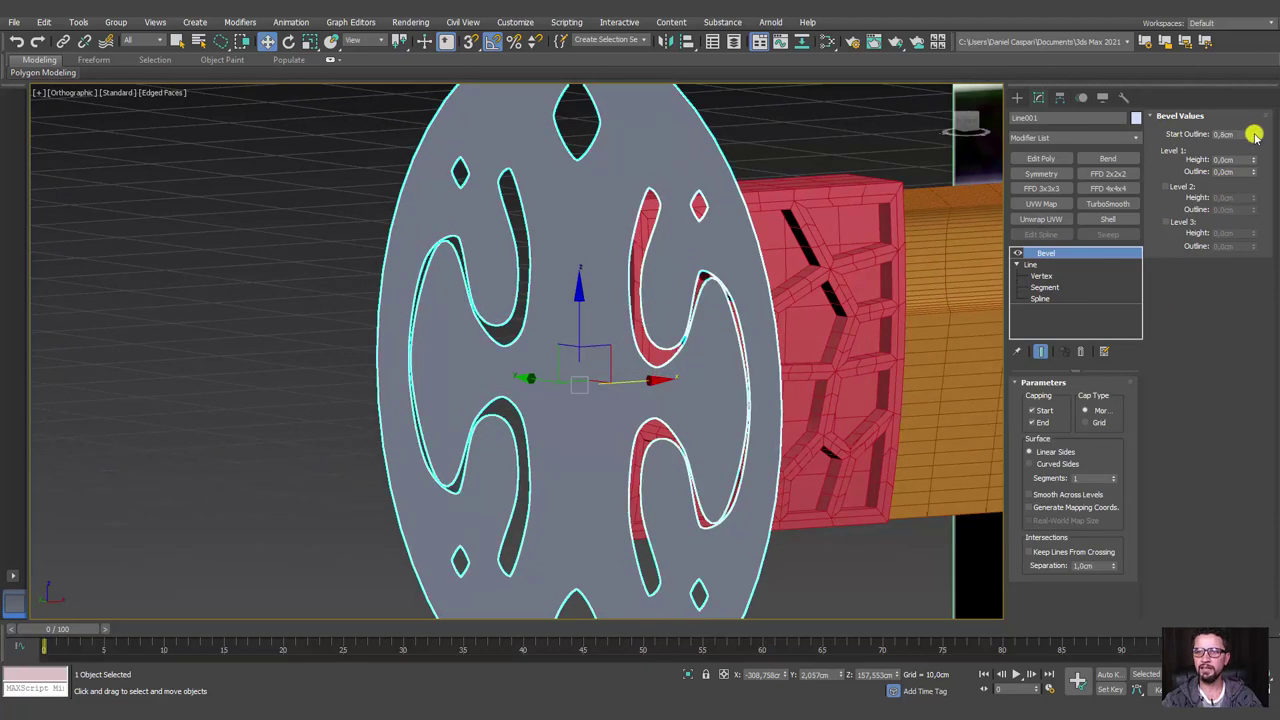
right_click(1254, 134)
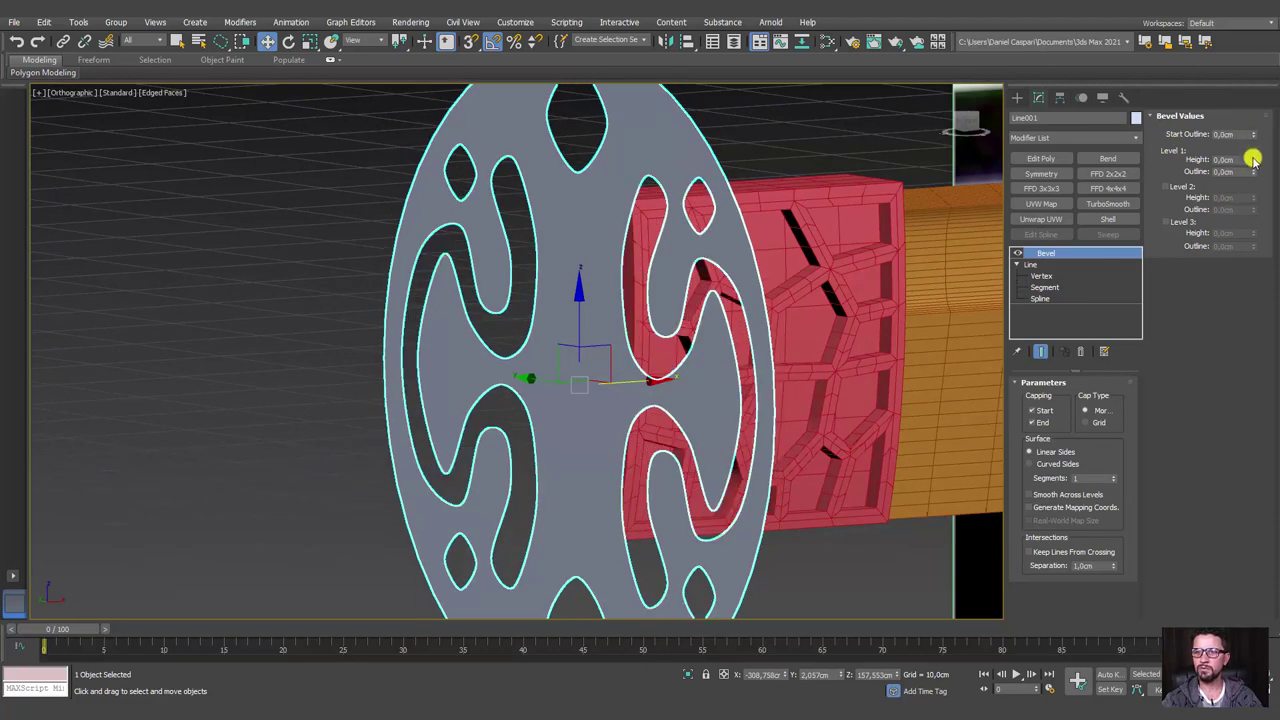
Set the bevel's Level 1 Height to 1.0cm.
left_click_drag(1253, 160, 1253, 150)
mouse_move(960, 234)
middle_mouse_down("alt")
mouse_move(923, 240)
mouse_move(1262, 170)
middle_mouse_up("alt")
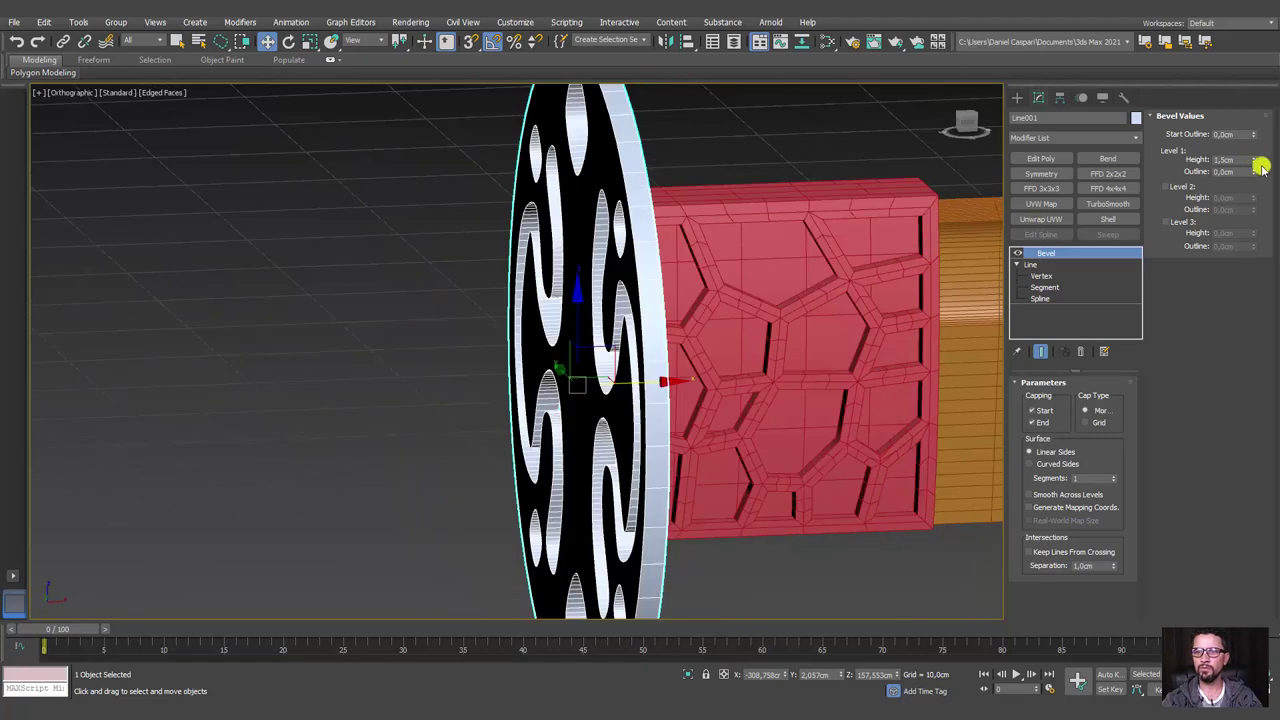
left_click_drag(1254, 171, 1252, 168)
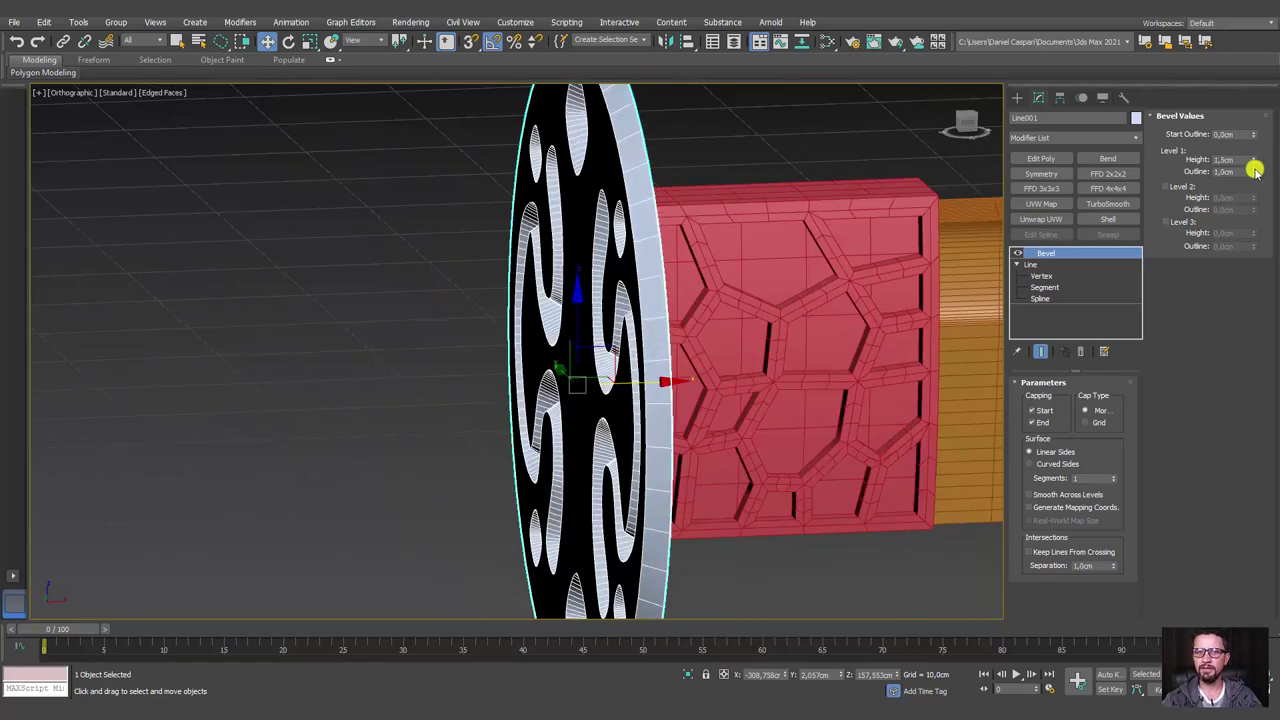
right_click(1254, 160)
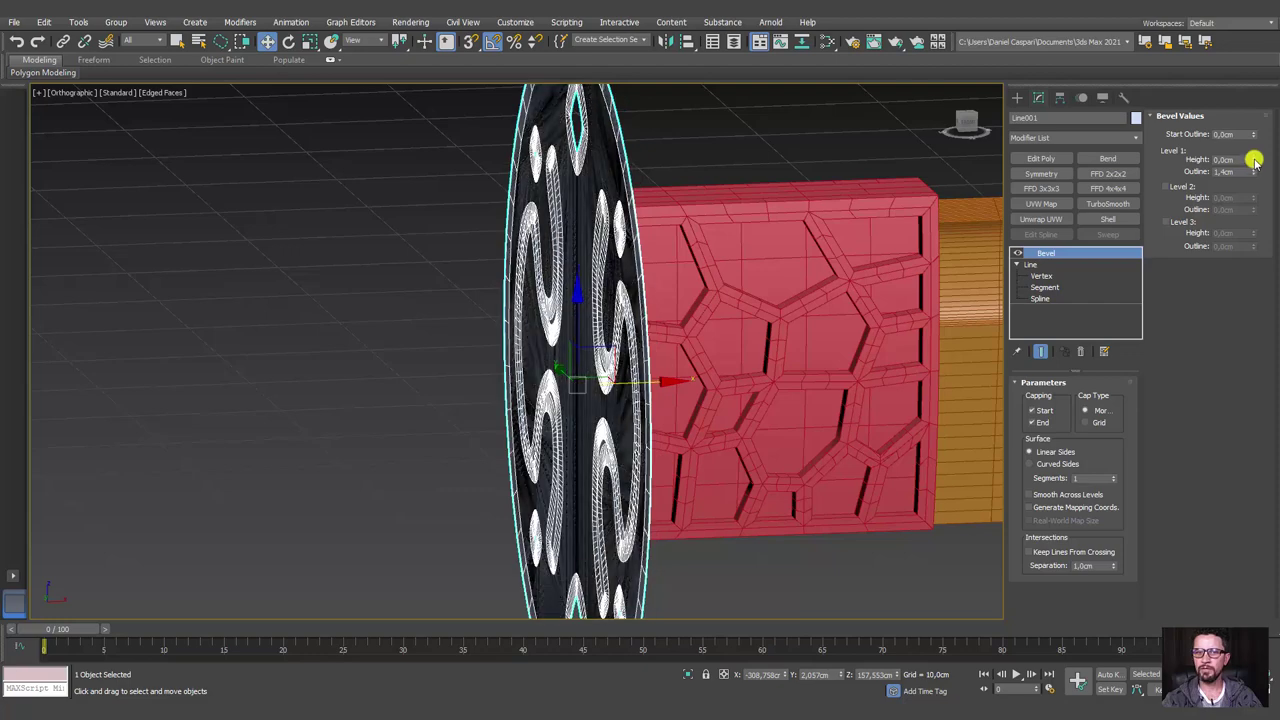
left_click_drag(1253, 160, 1253, 155)
mouse_move(934, 244)
middle_mouse_down("alt")
mouse_move(846, 260)
mouse_move(1094, 206)
middle_mouse_up("alt")
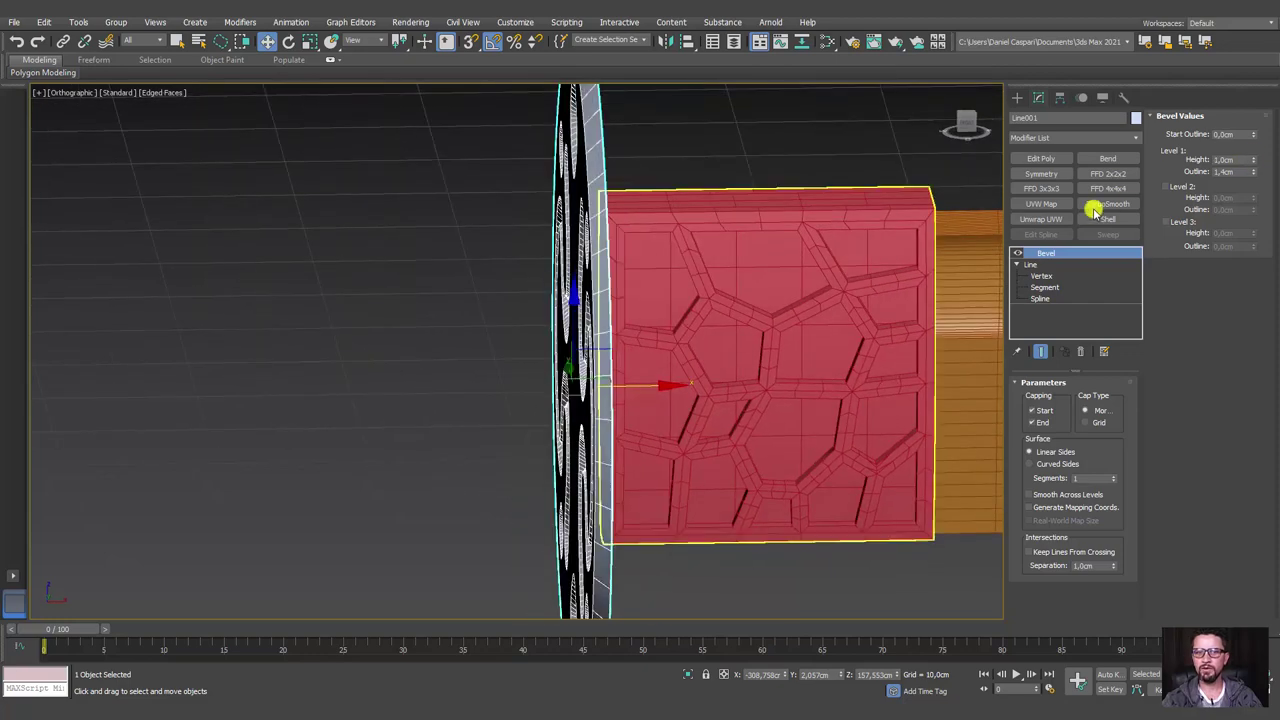
Enable bevel Levels 2 and 3 and adjust their height and outline.
left_click(1175, 186)
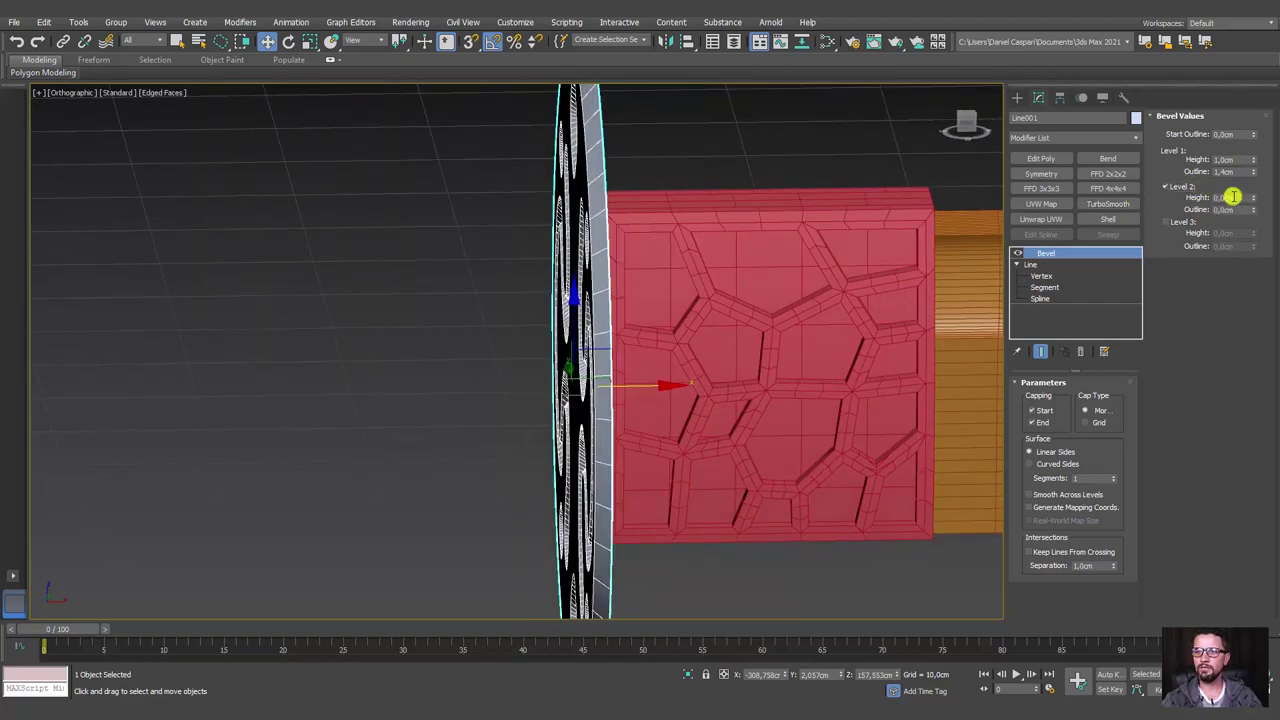
left_click_drag(1251, 197, 1254, 238)
left_click(1175, 222)
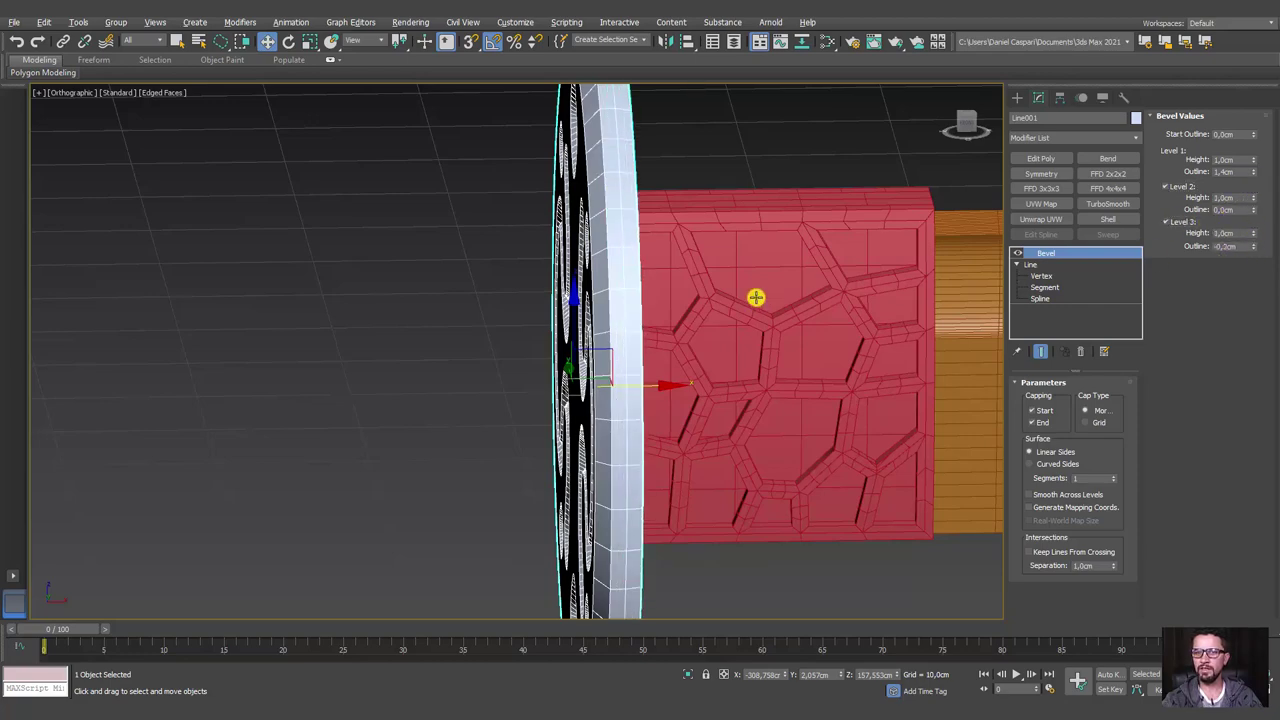
middle_click_drag(755, 297, 763, 337, "alt")
left_click_drag(1254, 249, 1254, 251)
mouse_move(809, 283)
middle_mouse_down("alt")
mouse_move(771, 257)
mouse_move(823, 314)
mouse_move(1063, 246)
middle_mouse_up("alt")
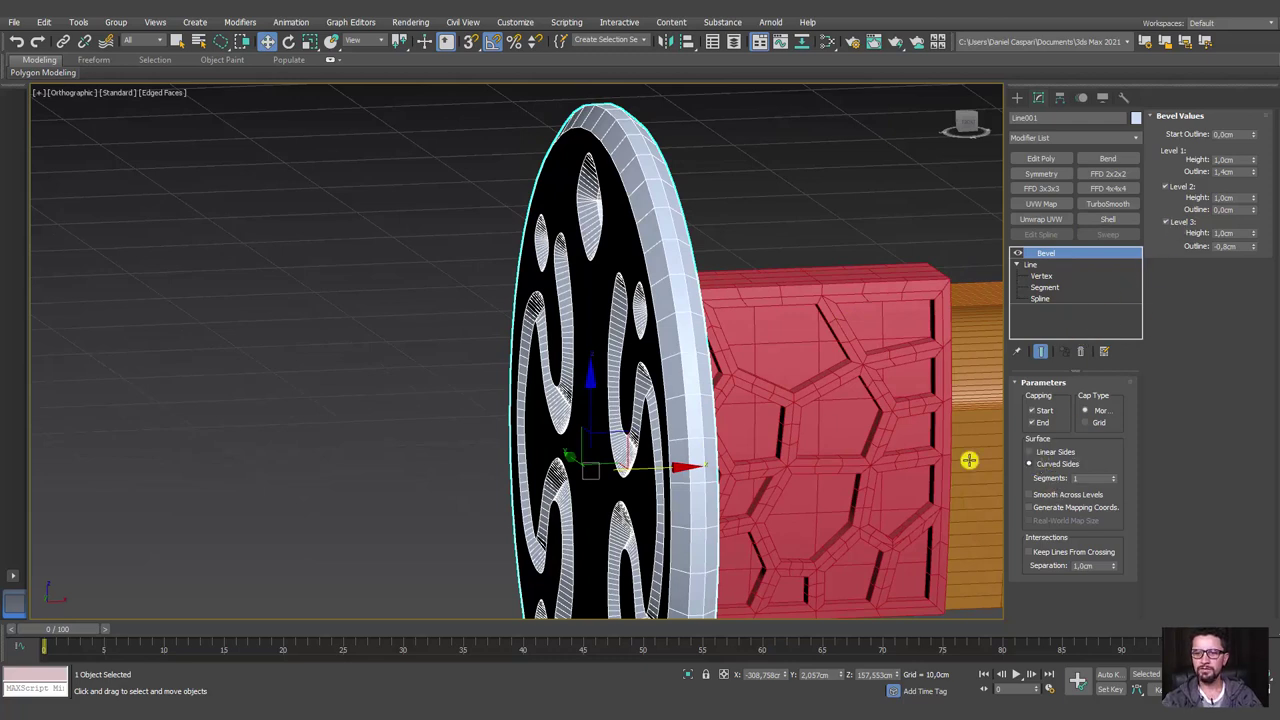
Use 4 curved segments, Level 1 Outline 0.2cm and Level 3 Outline -0.2cm.
left_click_drag(1117, 479, 1103, 474)
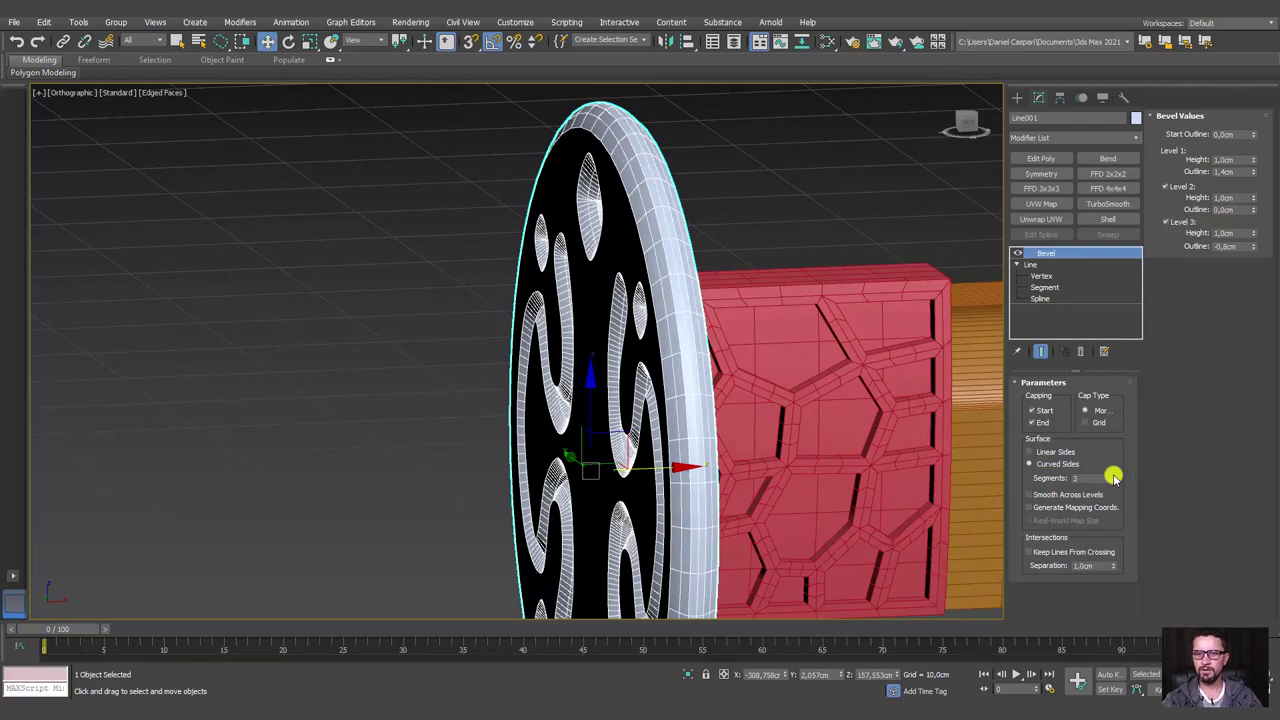
mouse_move(820, 360)
middle_mouse_down("alt")
mouse_move(680, 331)
mouse_move(569, 340)
mouse_move(645, 243)
mouse_move(514, 217)
middle_mouse_up("alt")
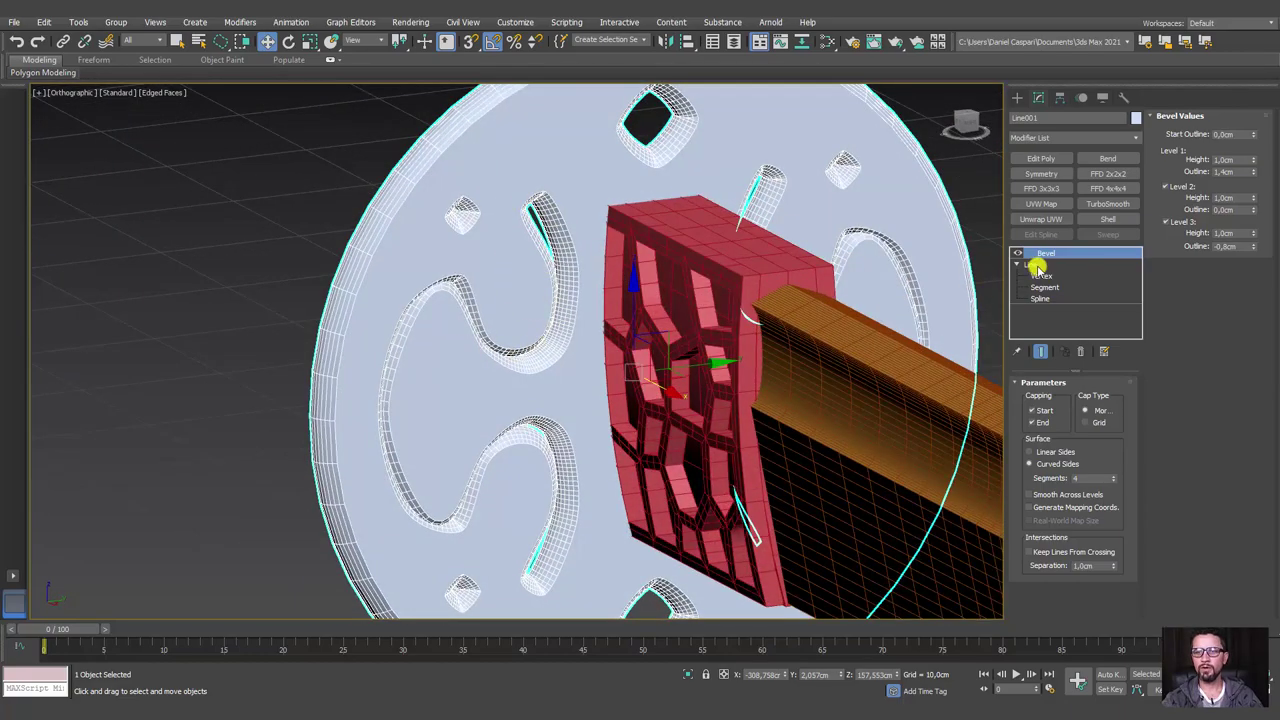
left_click(1253, 173)
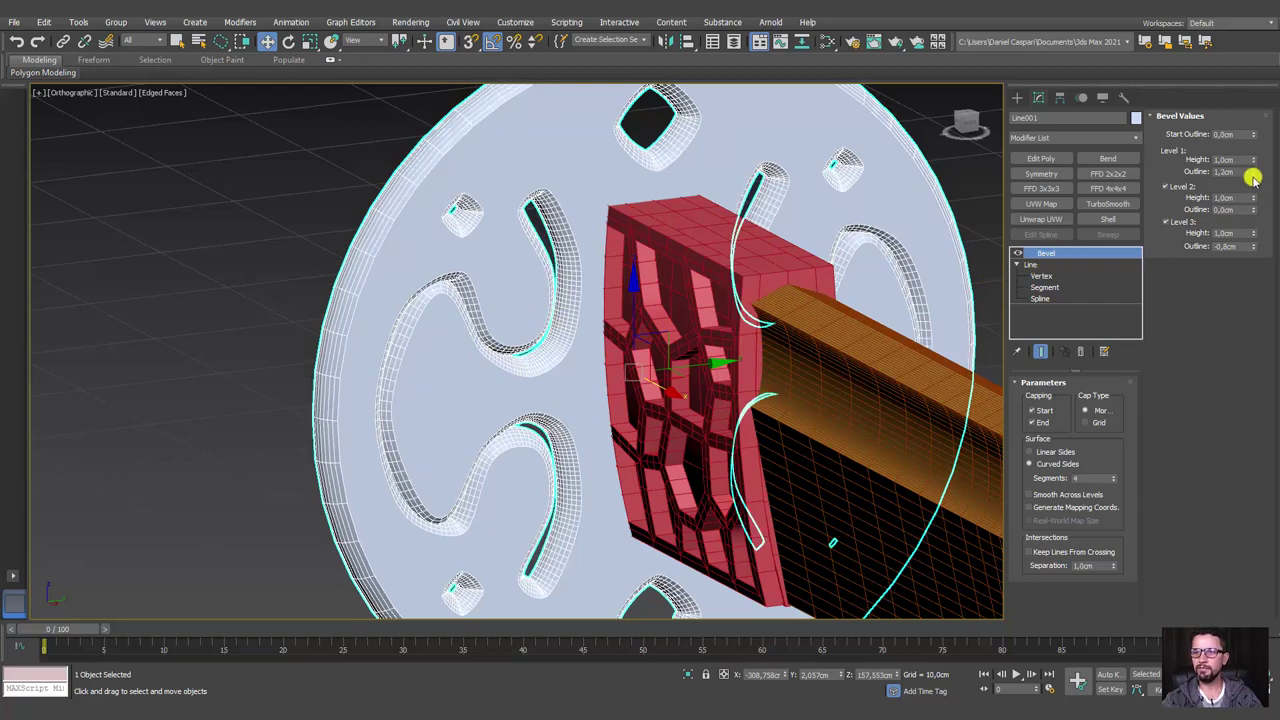
right_click(1254, 175)
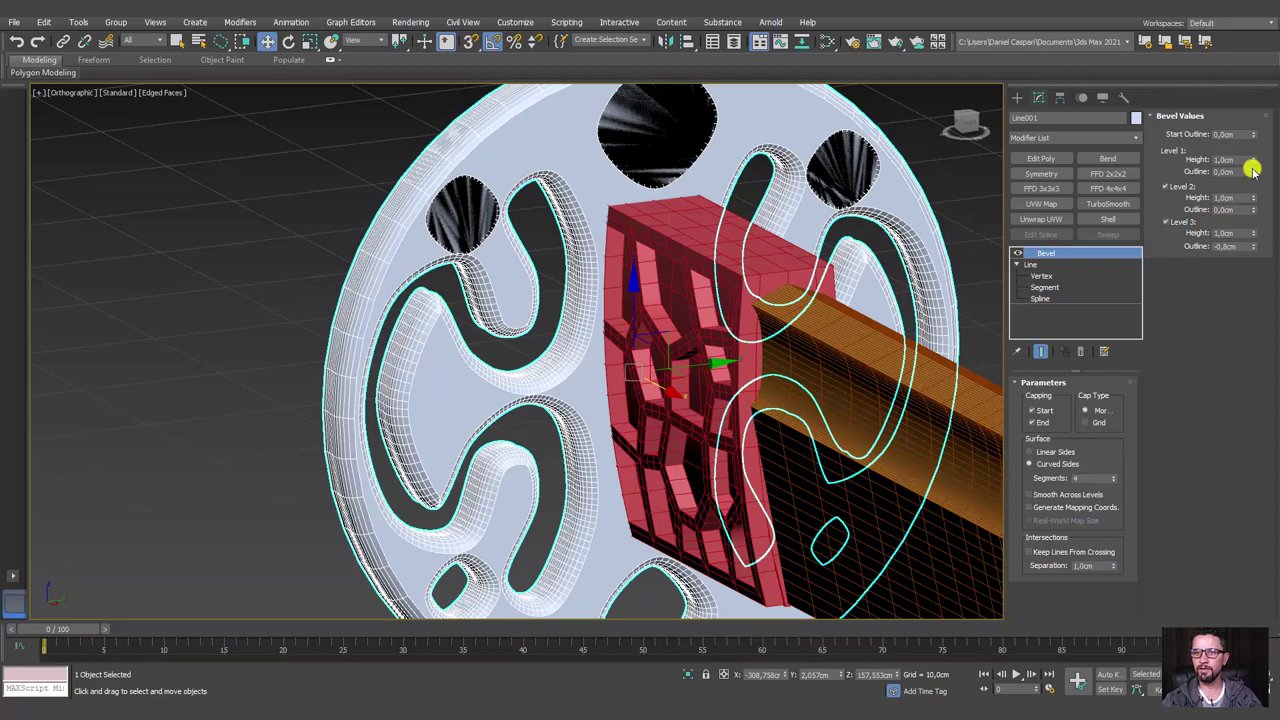
left_click(1254, 170)
right_click(1254, 246)
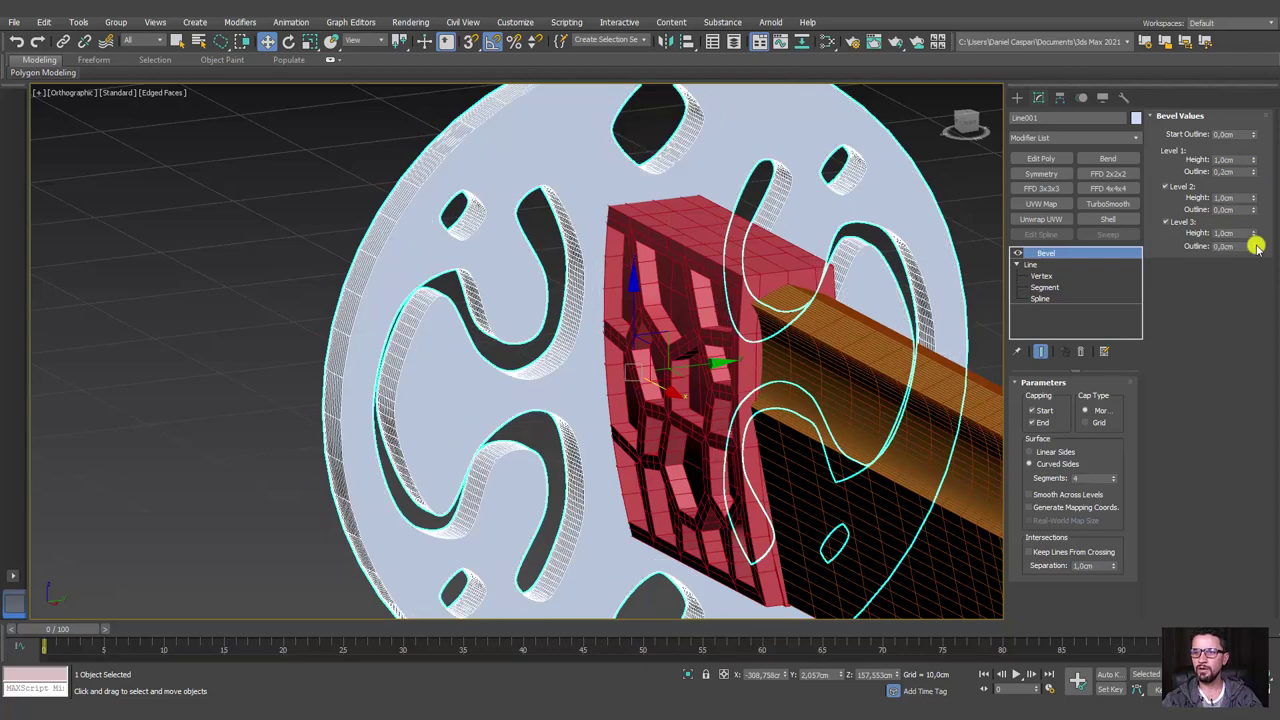
left_click(1254, 250)
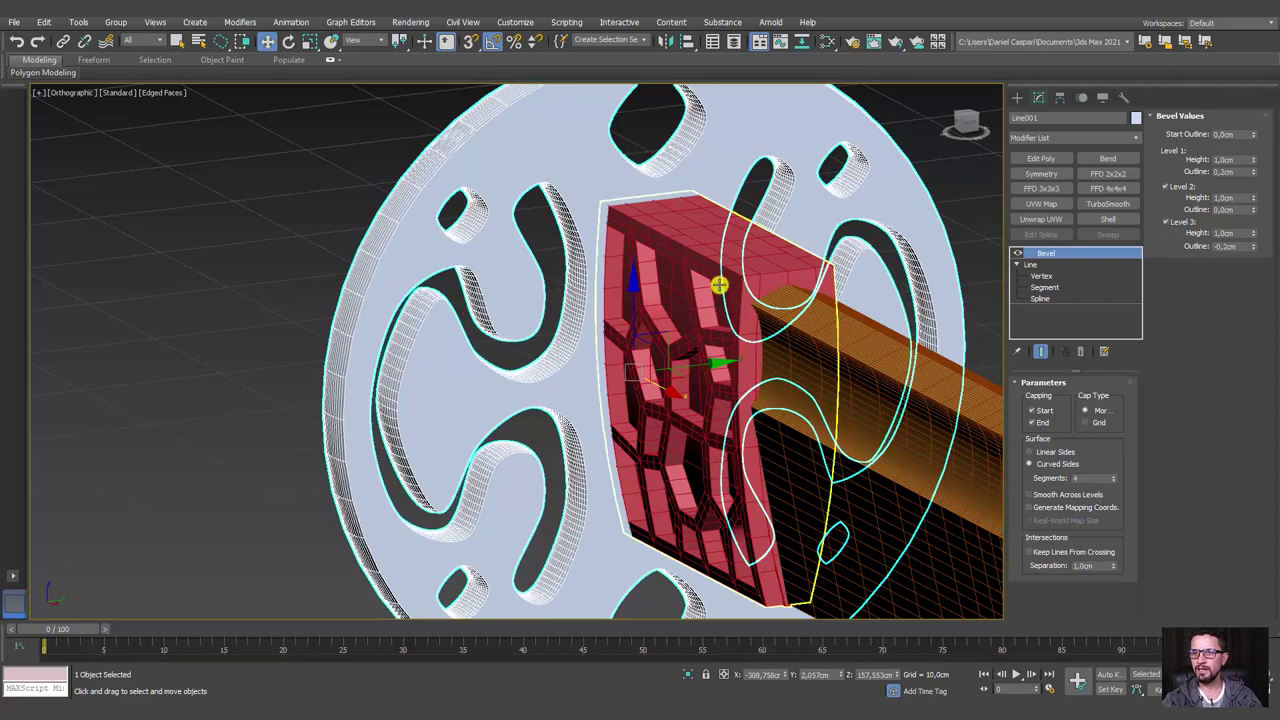
Orbit and zoom around the beveled disc and handle to inspect the rounded edges.
mouse_move(720, 286)
middle_mouse_down("alt")
mouse_move(702, 263)
mouse_move(689, 289)
mouse_move(797, 294)
mouse_move(928, 262)
mouse_move(746, 234)
mouse_move(631, 234)
middle_mouse_up("alt")
scroll(712, 368, "down", 3)
middle_click_drag(712, 368, 608, 349, "alt")
scroll(663, 443, "down", 3)
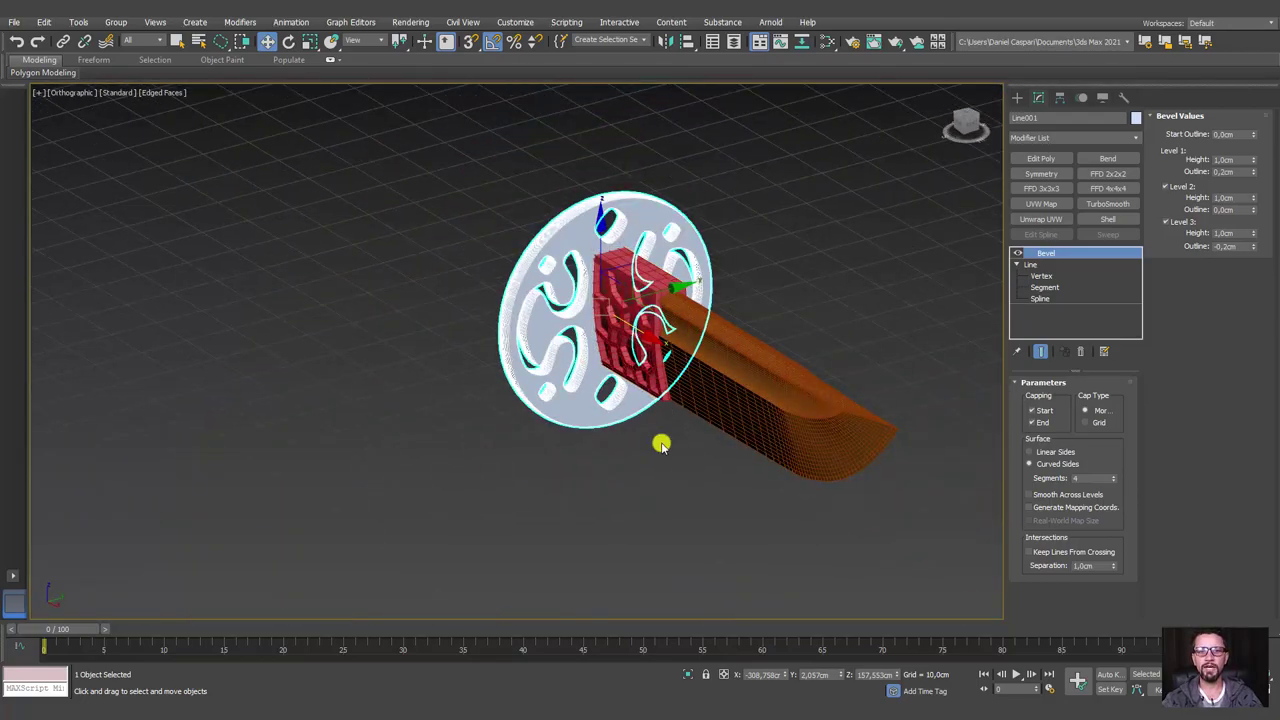
scroll(740, 437, "up", 3)
mouse_move(663, 443)
middle_mouse_down("alt")
mouse_move(740, 437)
mouse_move(610, 410)
mouse_move(655, 400)
middle_mouse_up("alt")
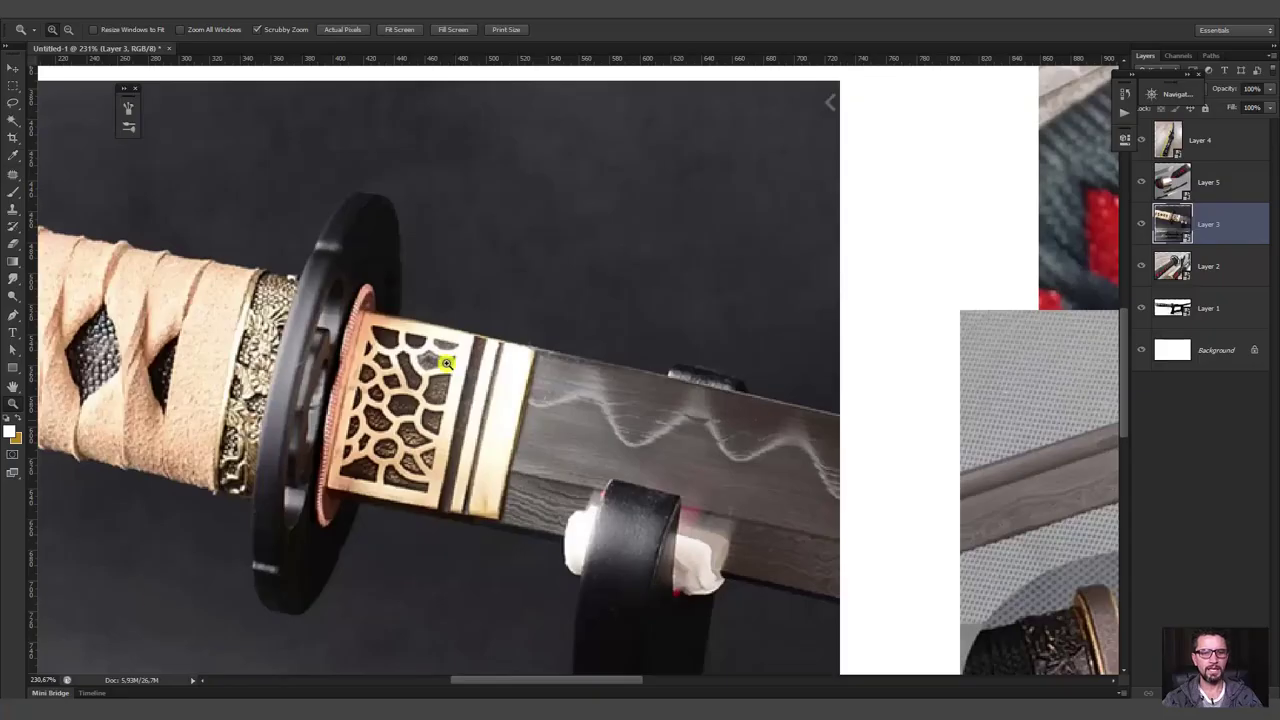
key("ctrl+r")
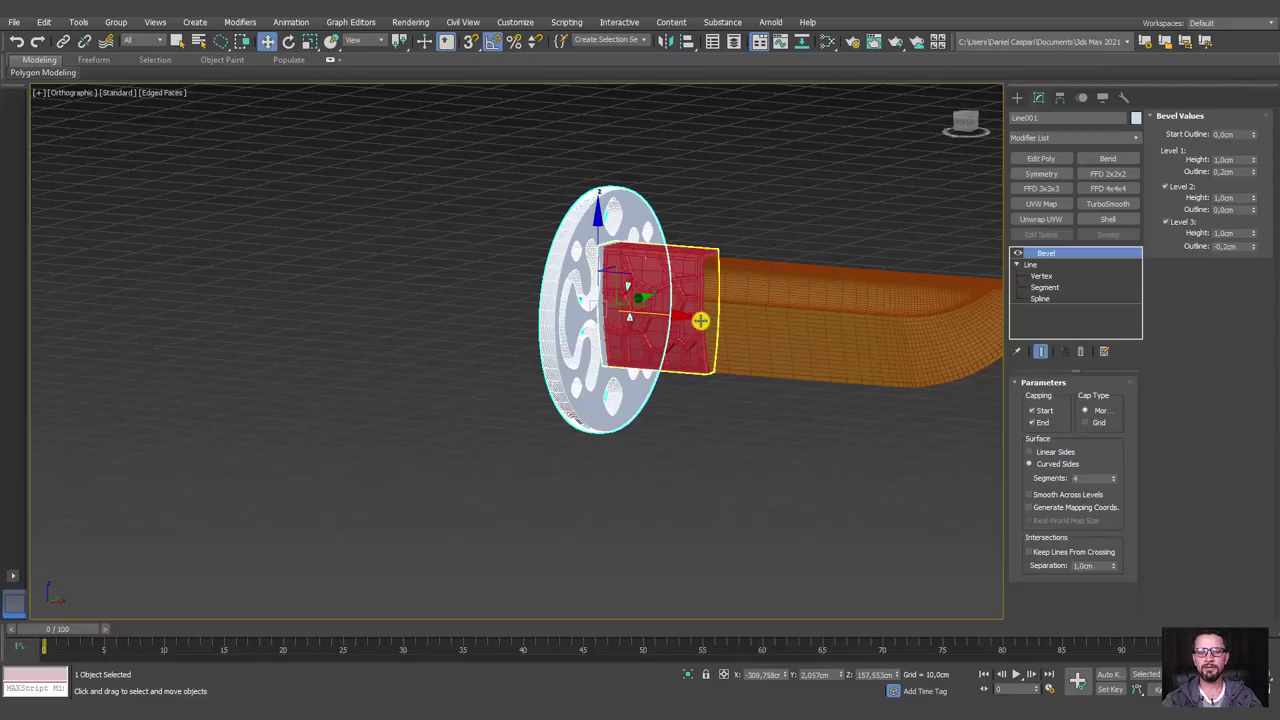
Draw a new standard Box primitive on the ground grid.
mouse_move(700, 323)
middle_mouse_down("alt")
mouse_move(691, 397)
mouse_move(766, 417)
middle_mouse_up("alt")
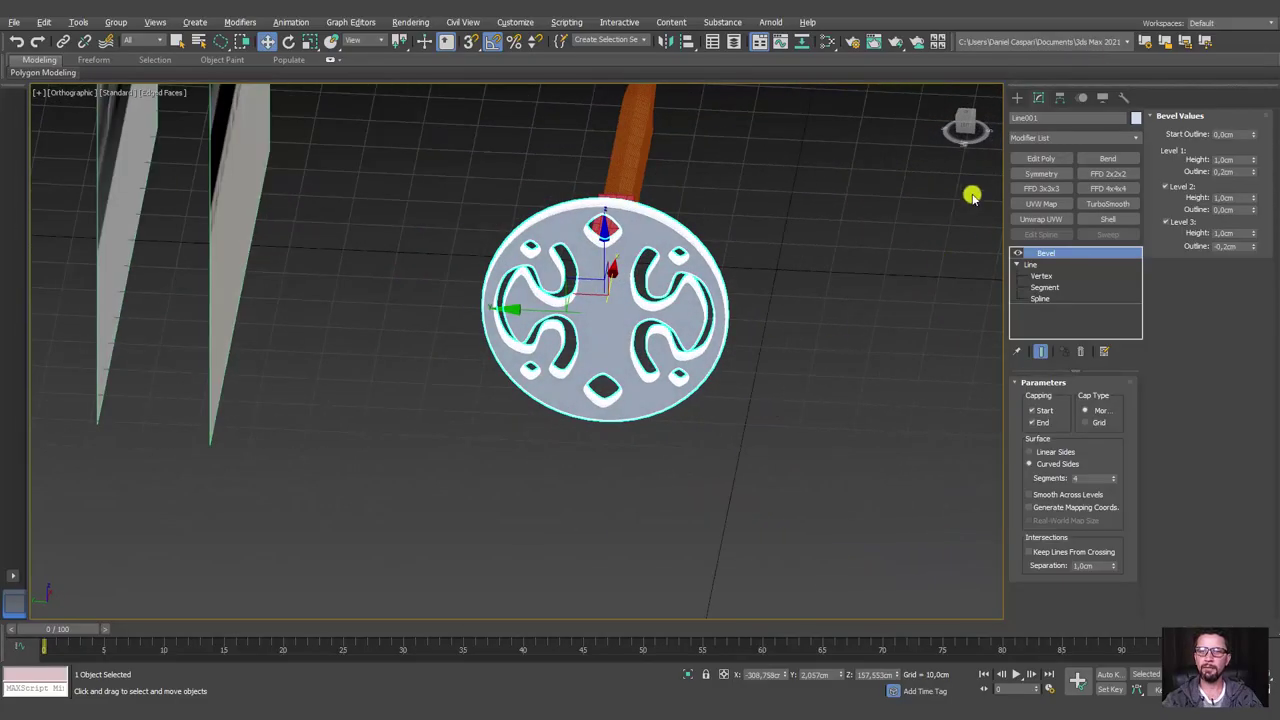
left_click(1017, 99)
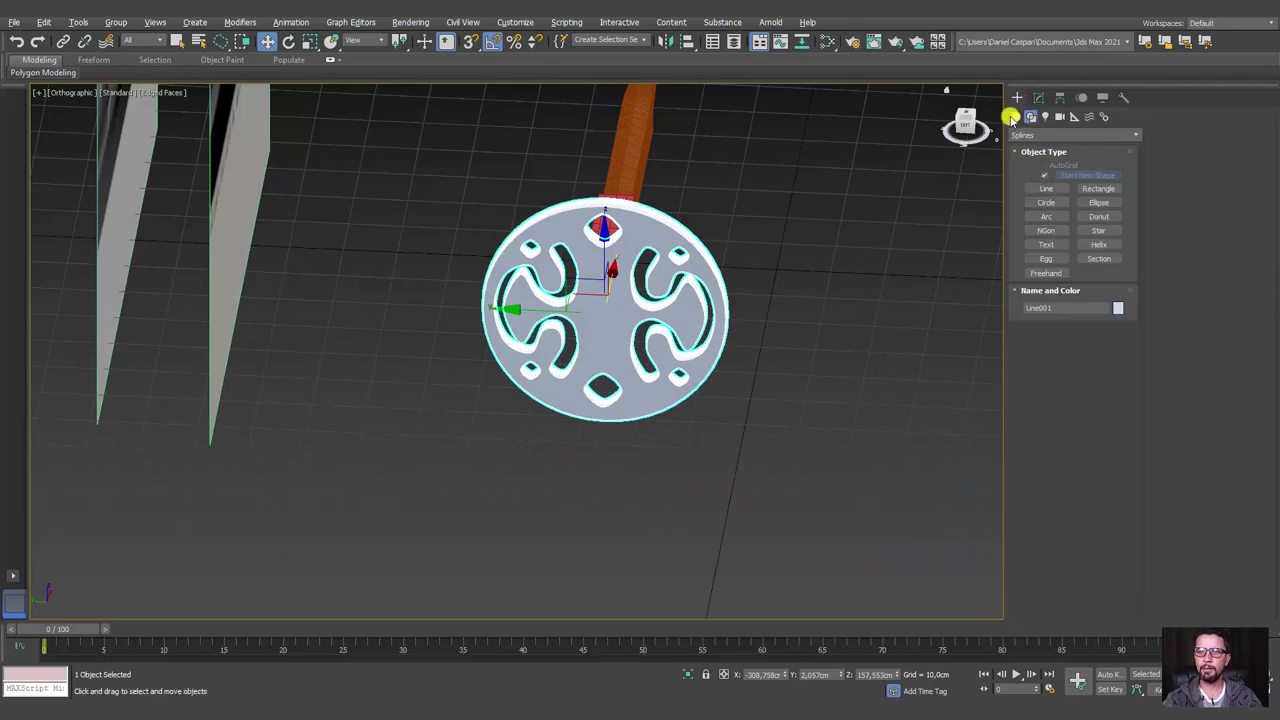
left_click(1045, 177)
left_click_drag(780, 491, 814, 571)
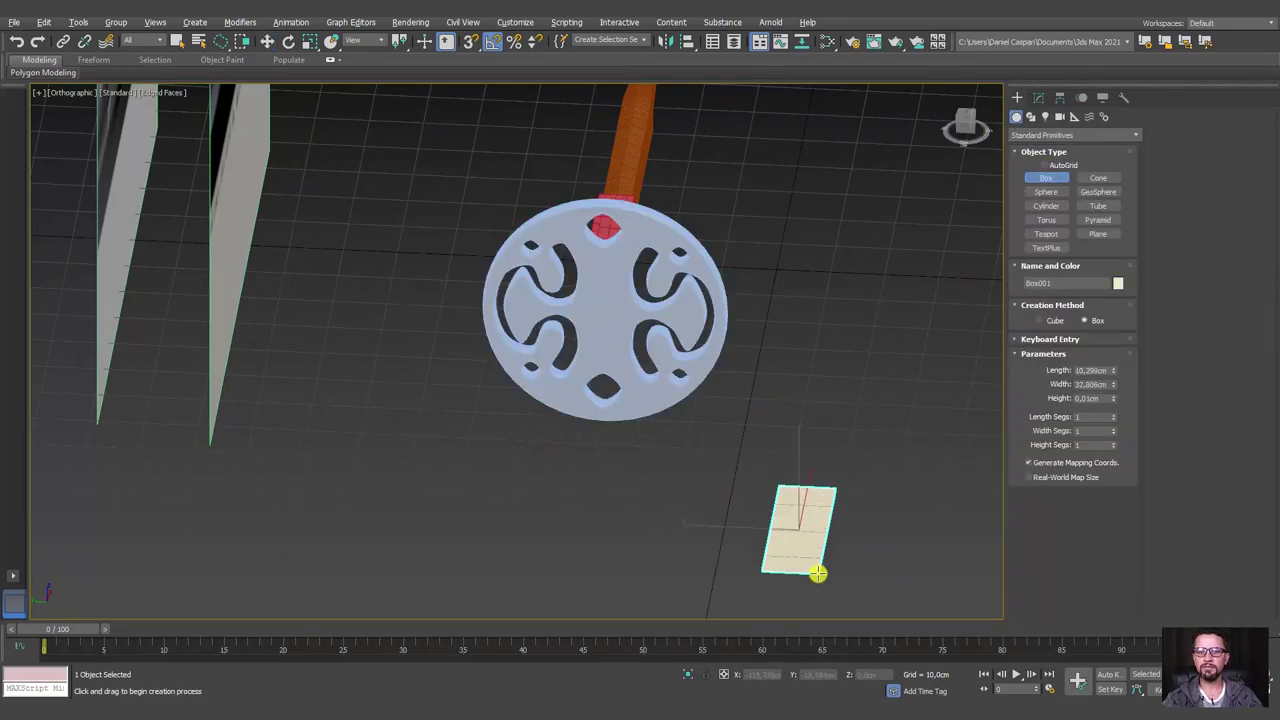
middle_click_drag(855, 447, 817, 447, "alt")
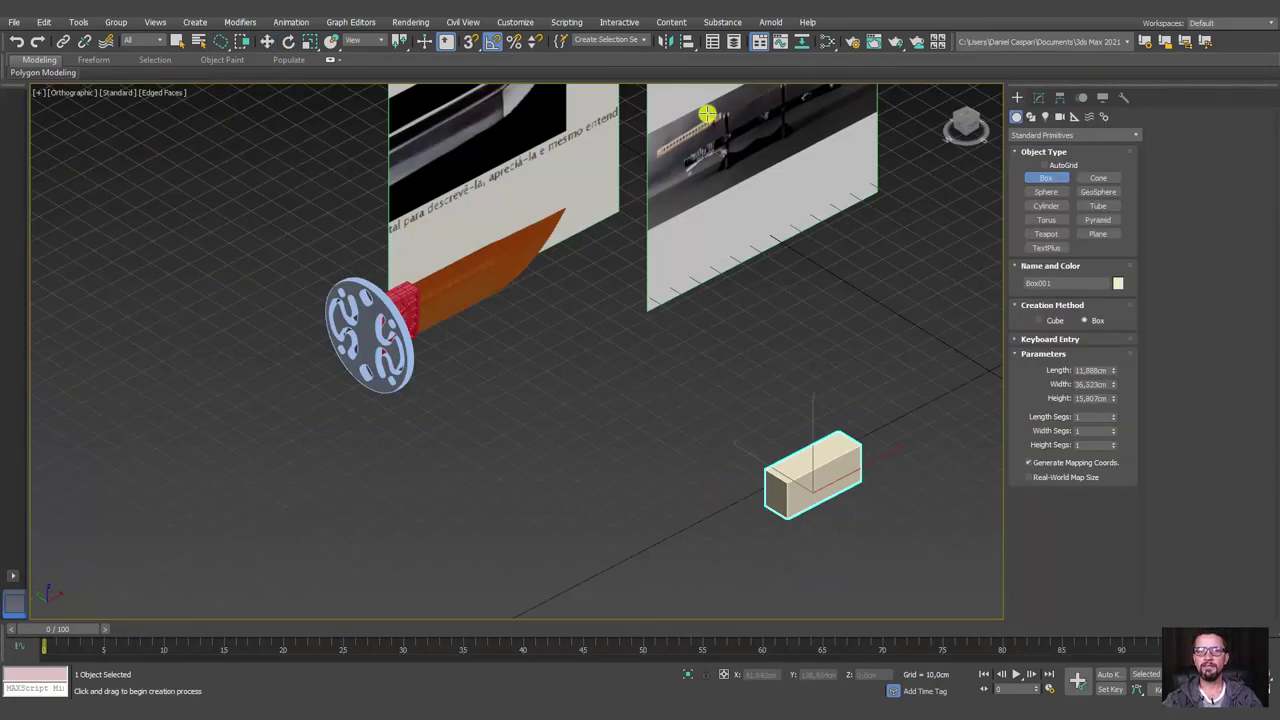
Align the box to the blade, then move it back onto the guard disc.
left_click(692, 45)
left_click(486, 263)
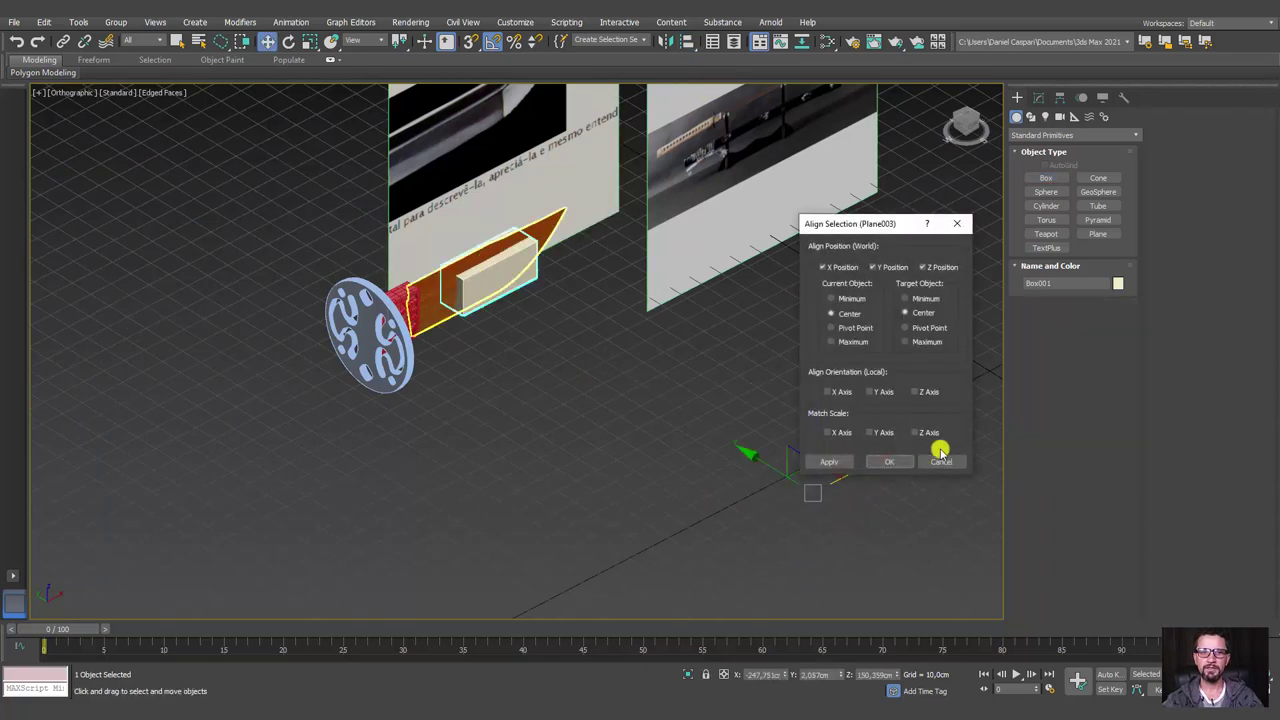
left_click(888, 462)
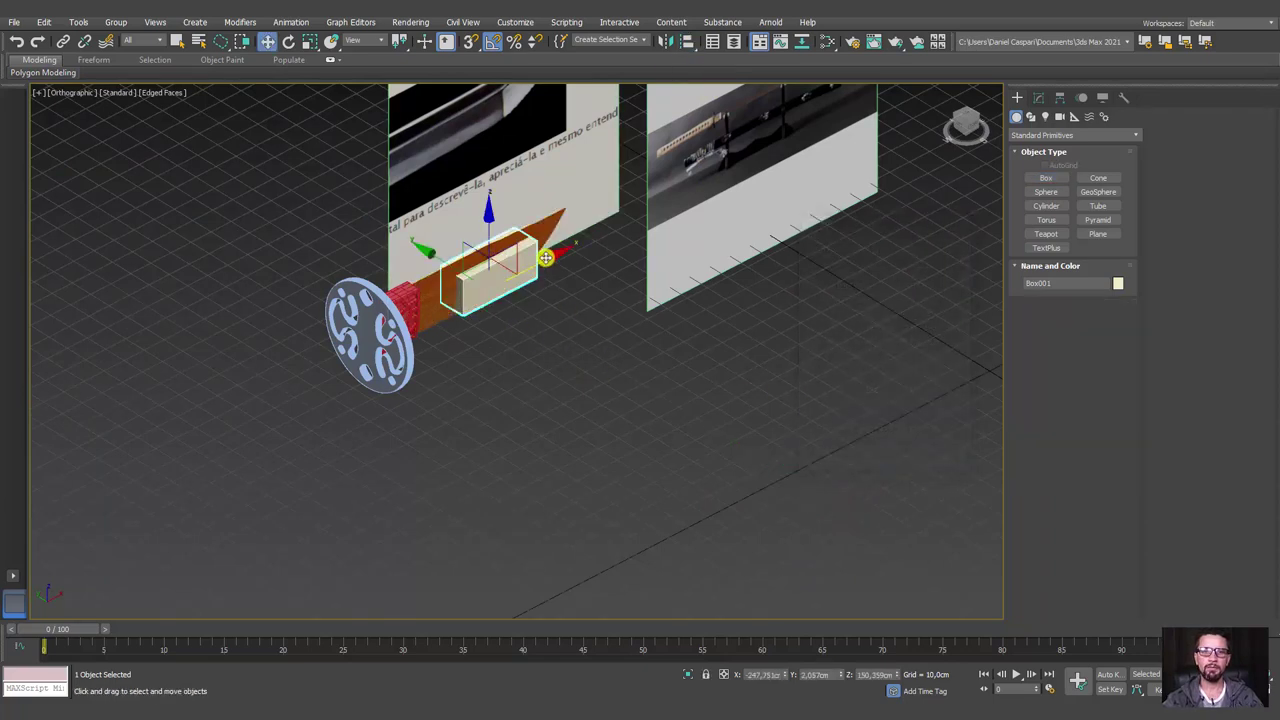
left_click_drag(540, 254, 382, 338)
mouse_move(382, 338)
middle_mouse_down()
mouse_move(760, 398)
mouse_move(709, 394)
mouse_move(734, 249)
middle_mouse_up()
scroll(760, 398, "up", 3)
scroll(723, 434, "up", 3)
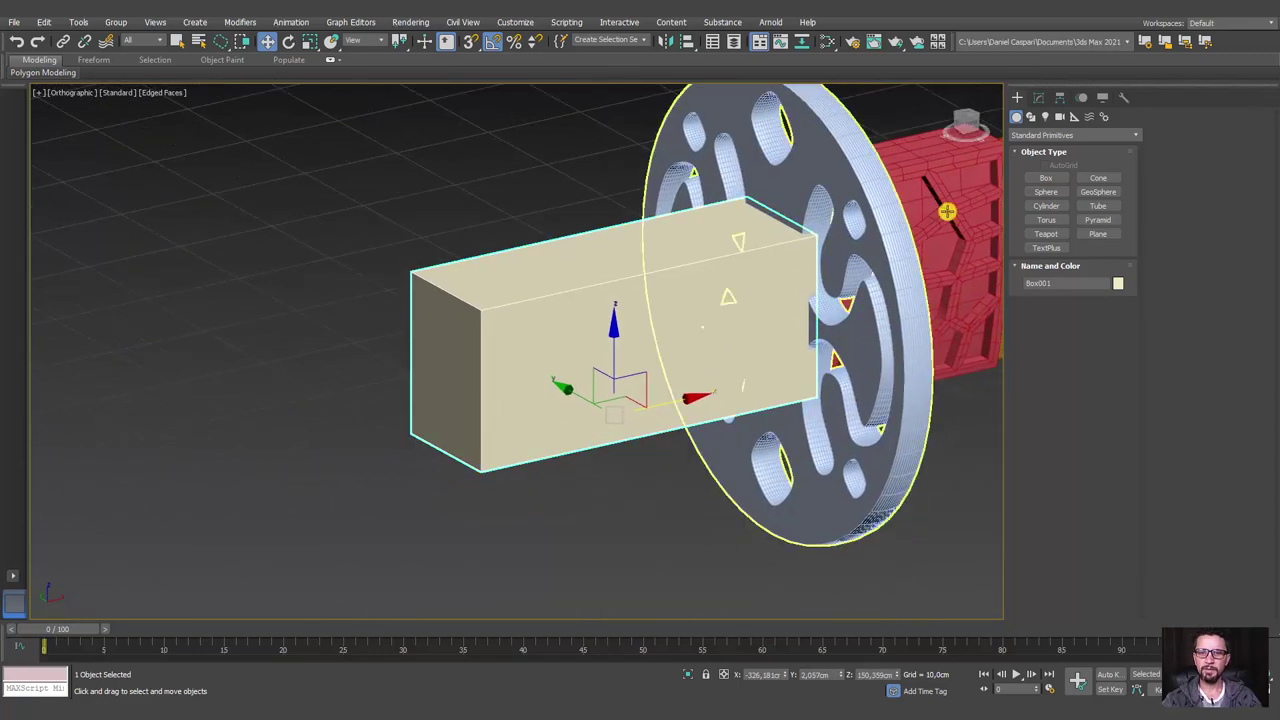
left_click(1038, 99)
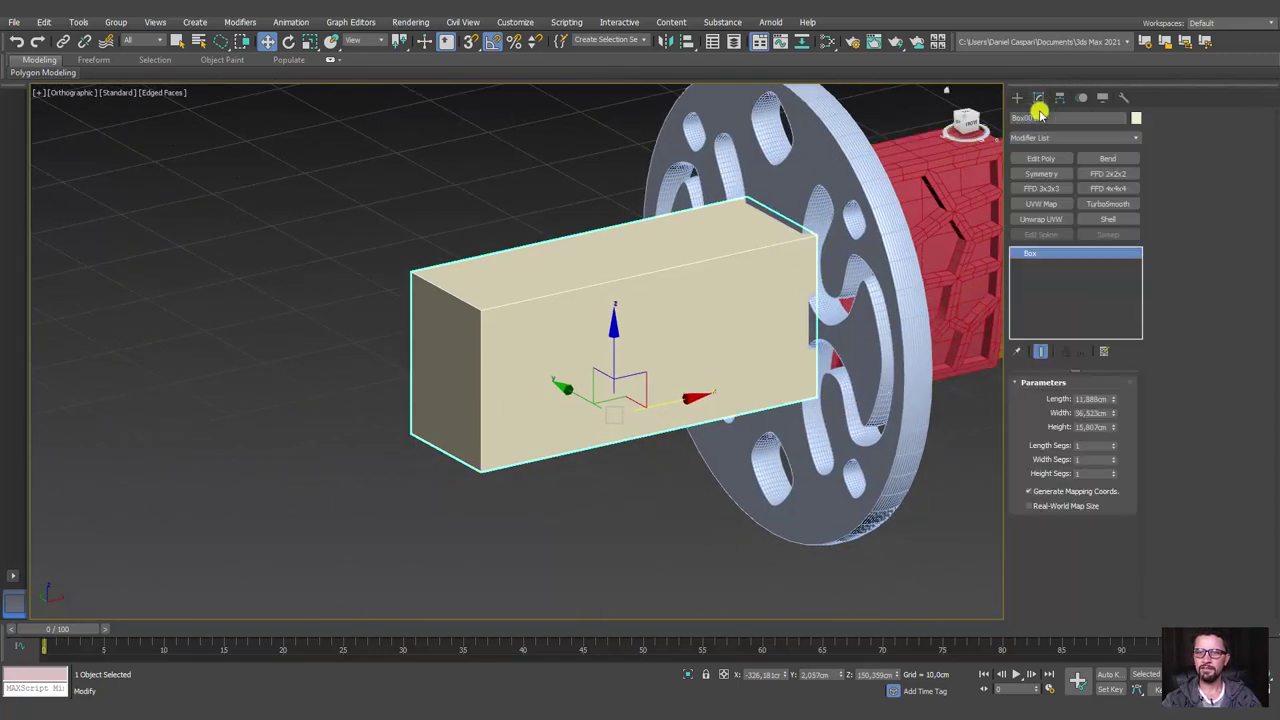
Chamfer the box's long edges by about 4.431cm under an Edit Poly modifier.
left_click(1050, 160)
left_click(1054, 487)
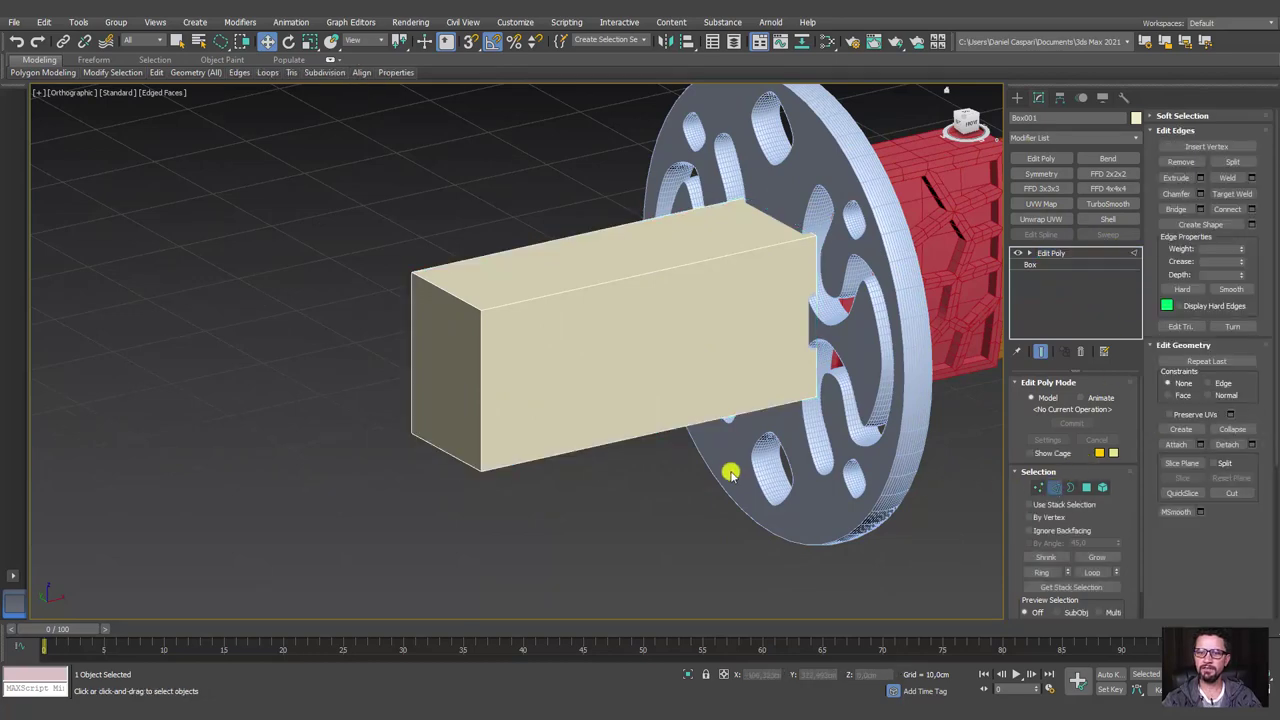
middle_click_drag(731, 469, 620, 497, "alt")
left_click(537, 254)
middle_click_drag(537, 254, 760, 240, "alt")
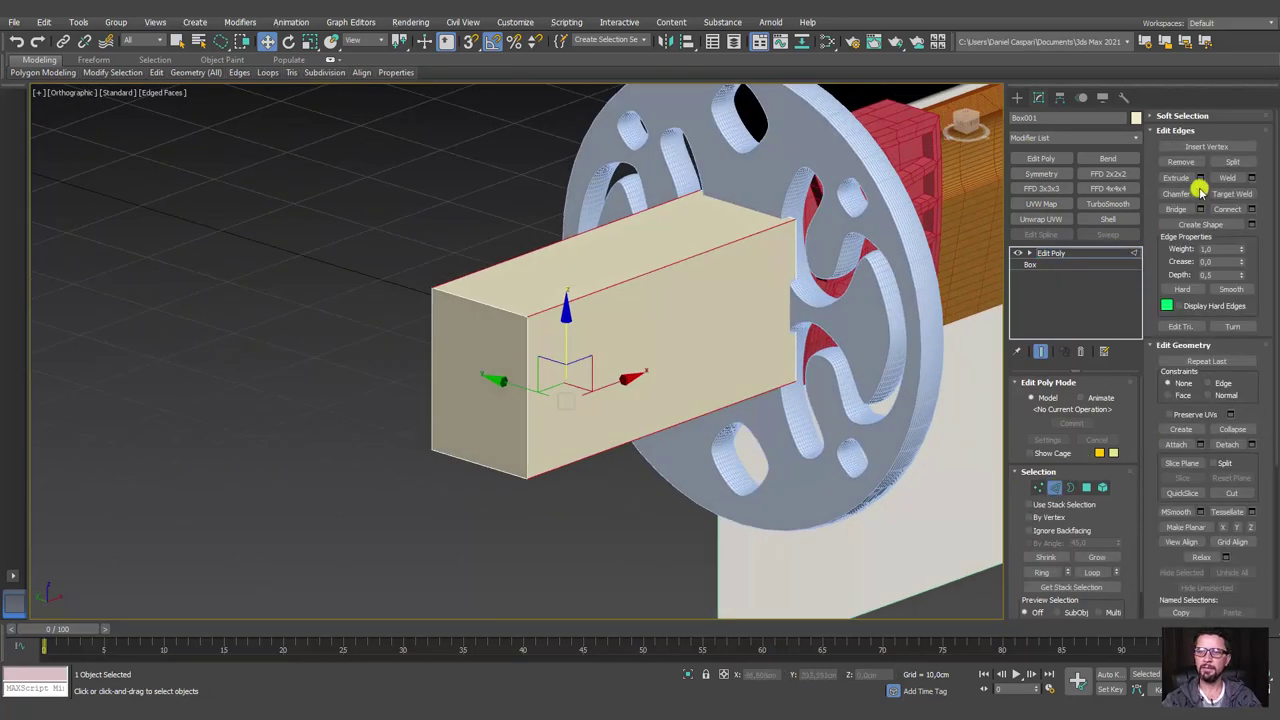
key("ctrl+shift+c")
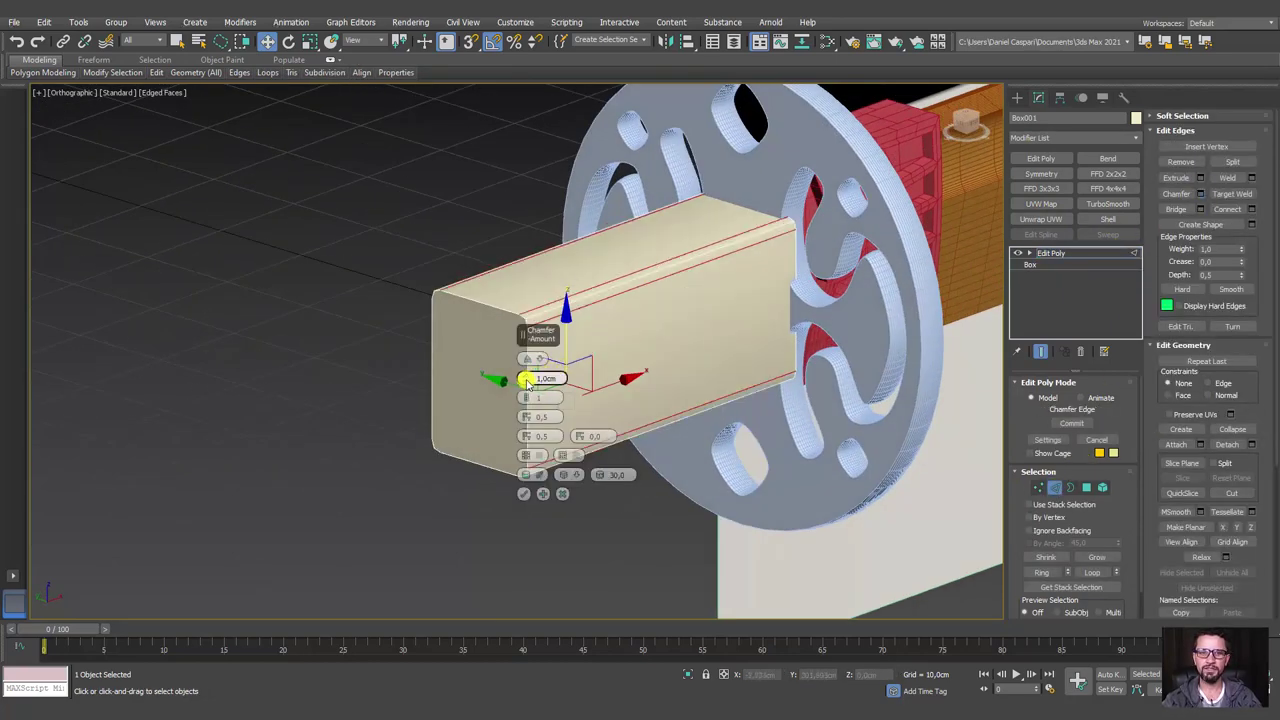
left_click_drag(528, 385, 546, 358)
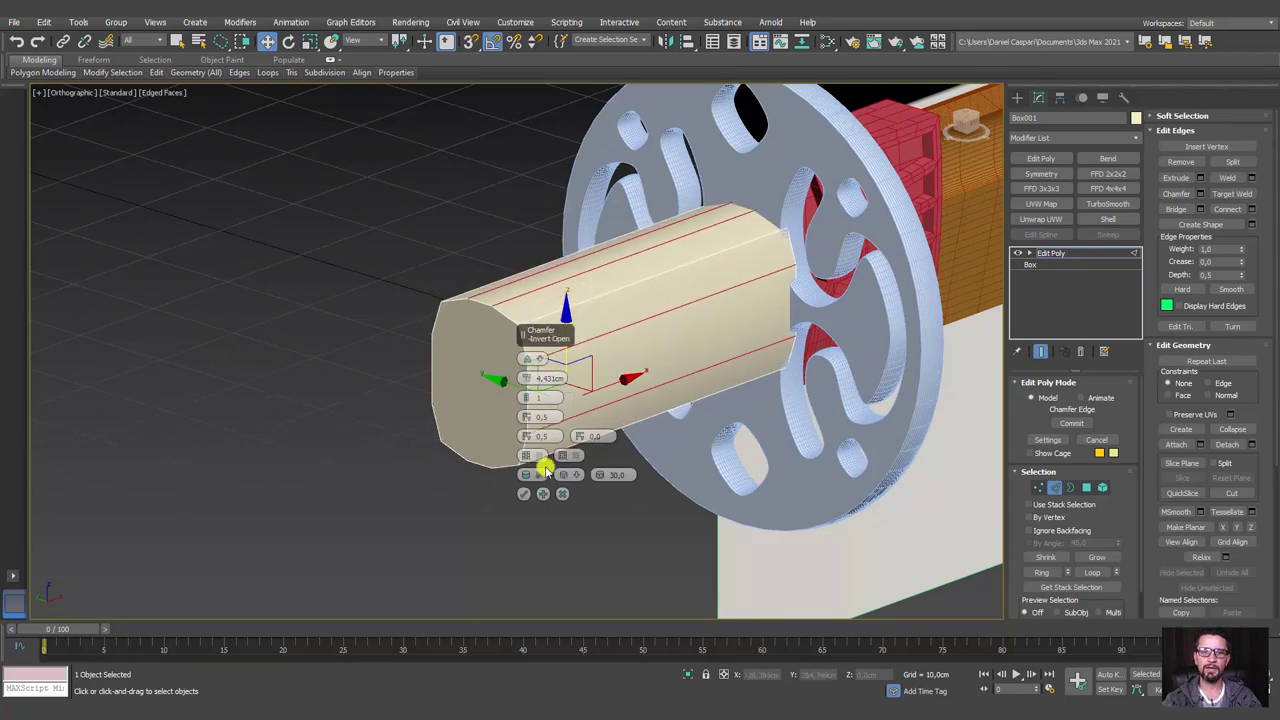
left_click(523, 493)
In Front view, pull the bottom vertices down and top vertices up to heighten the handle.
key("f")
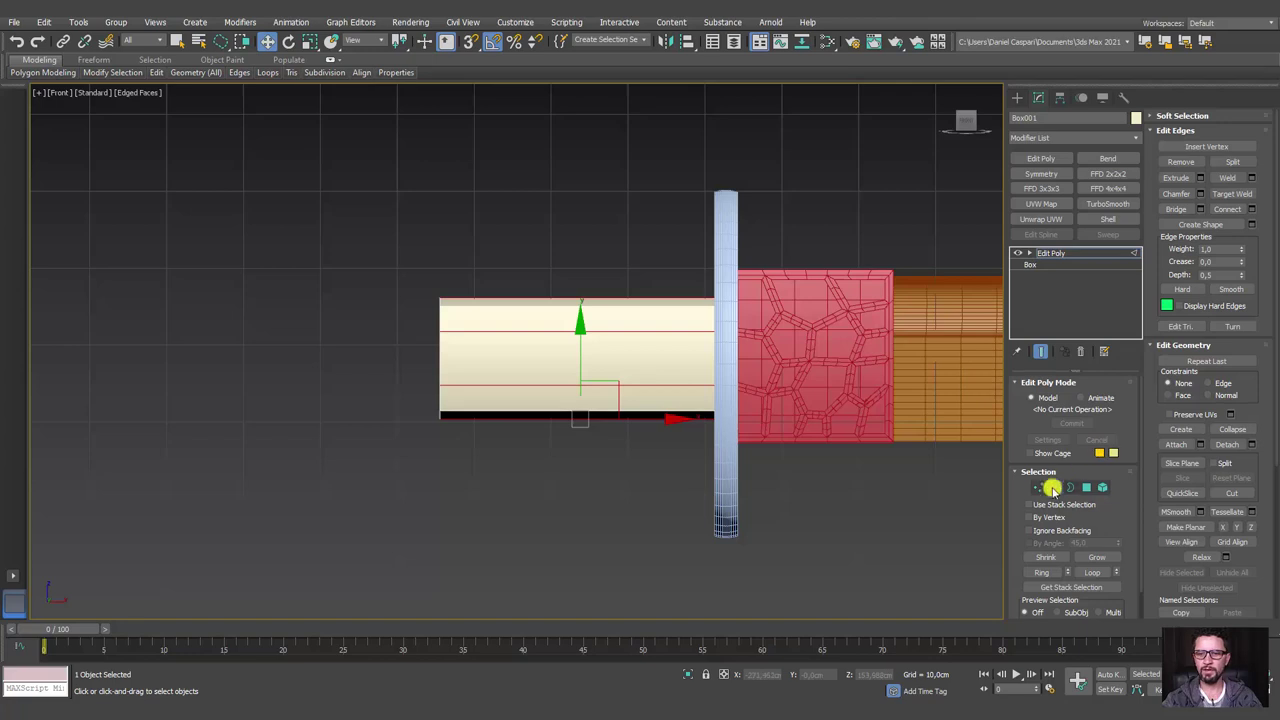
left_click(1040, 487)
left_click_drag(462, 402, 255, 350)
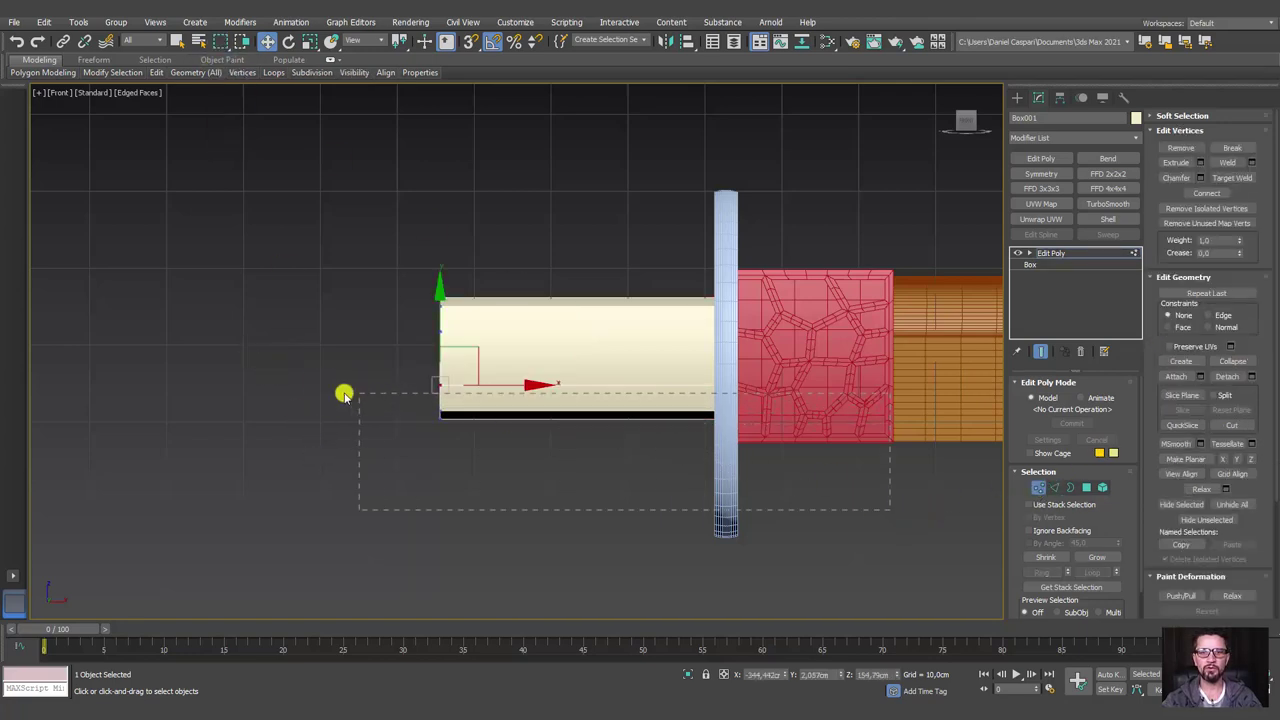
left_click_drag(344, 395, 346, 394)
left_click_drag(580, 346, 580, 370)
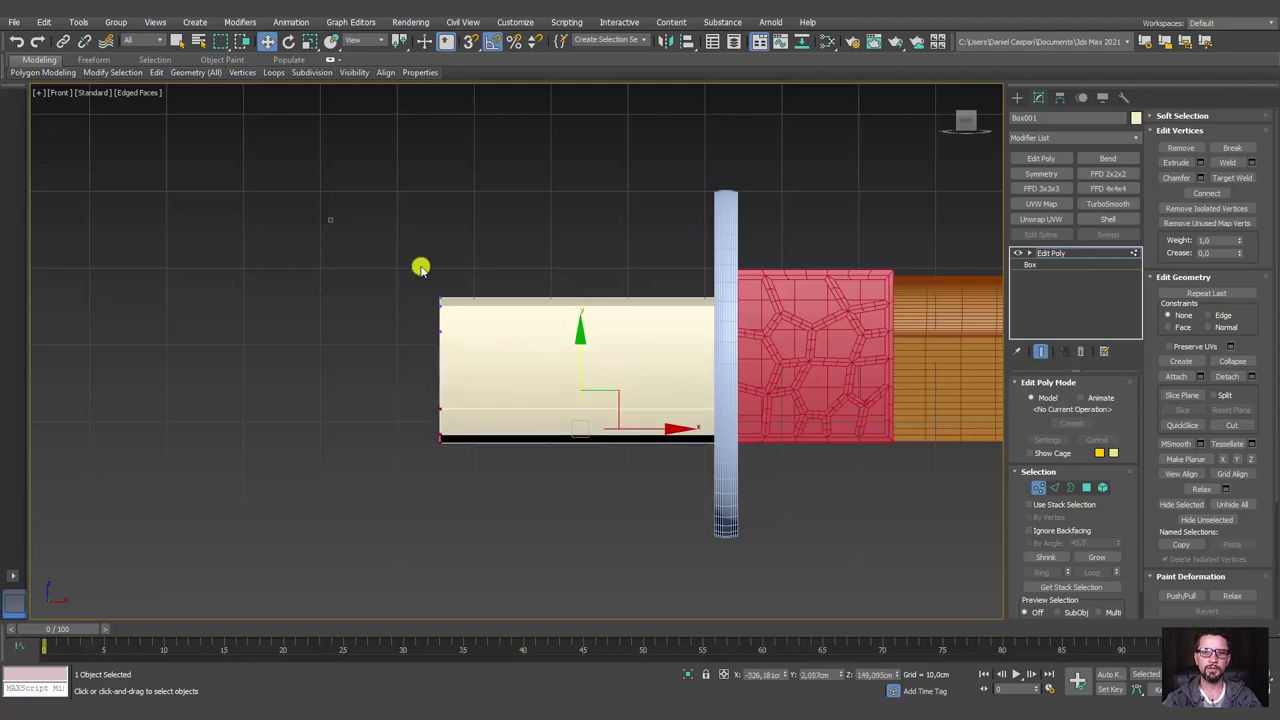
left_click_drag(783, 360, 783, 360)
left_click_drag(586, 251, 593, 223)
mouse_move(591, 220)
middle_mouse_down("alt")
mouse_move(683, 337)
mouse_move(717, 349)
middle_mouse_up("alt")
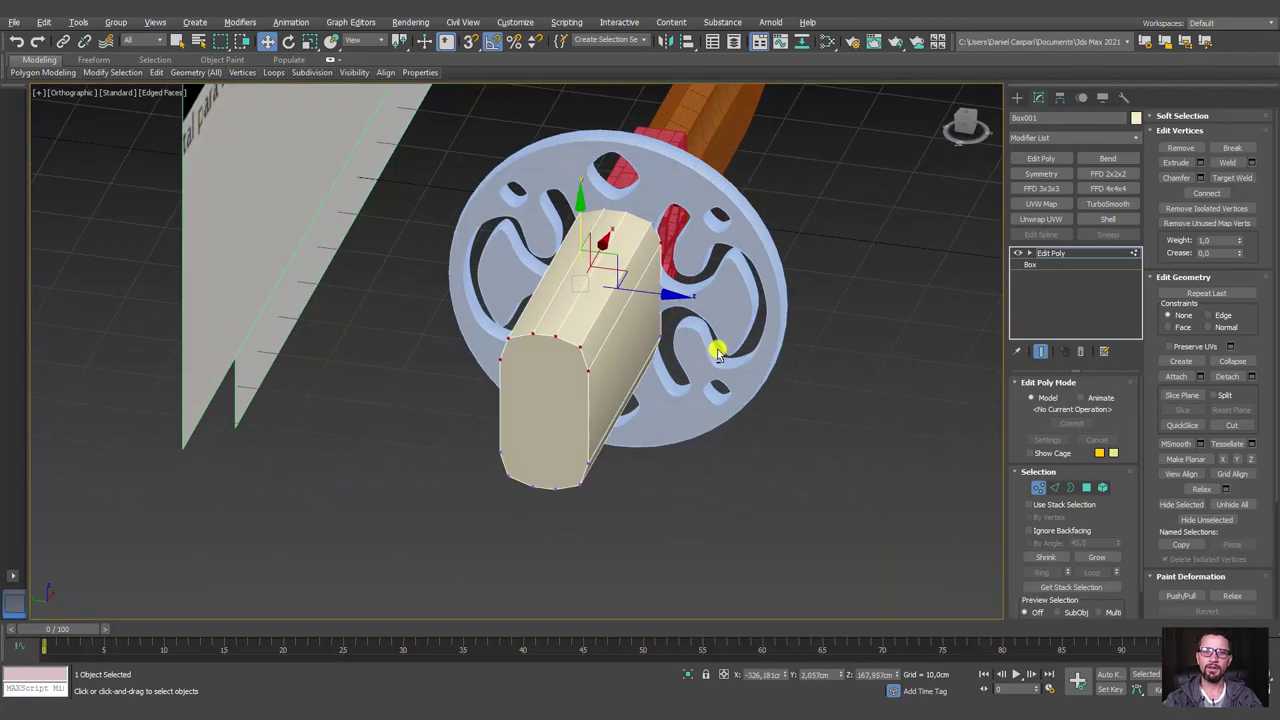
left_click(1052, 254)
Slide the handle back from the guard and delete its end face nearest the guard.
middle_click_drag(809, 314, 697, 334, "alt")
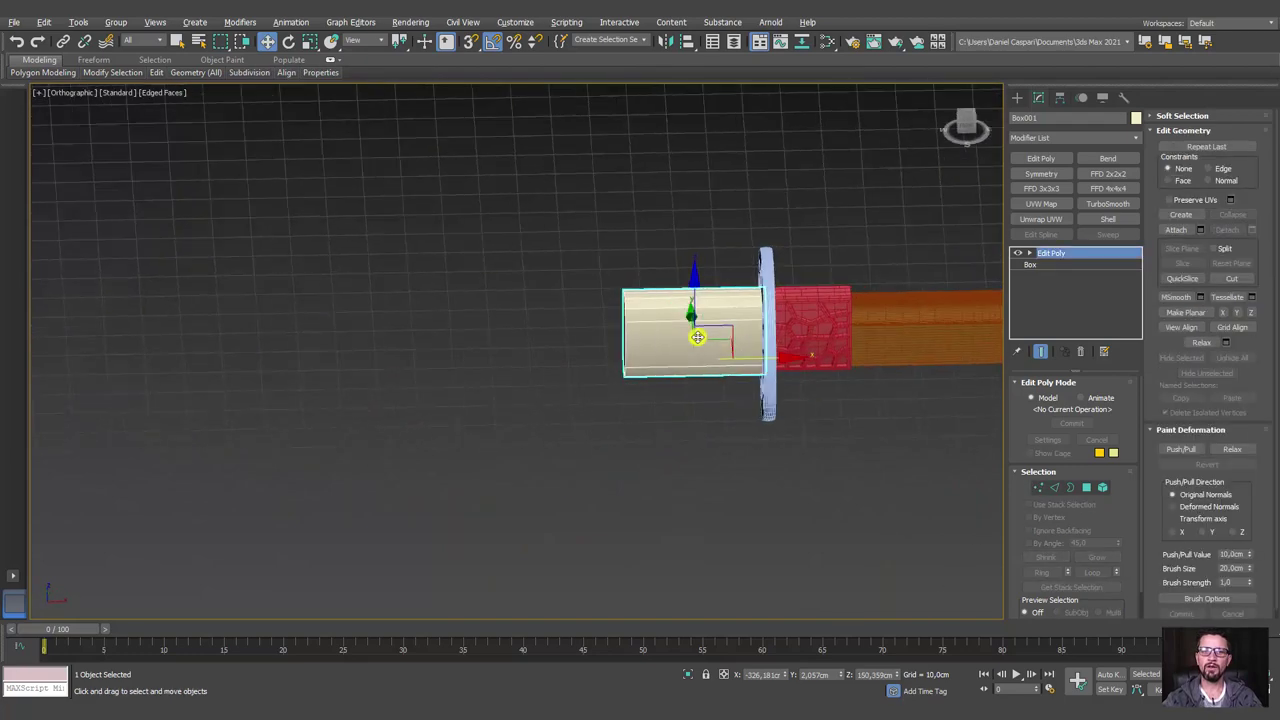
left_click_drag(767, 360, 650, 360)
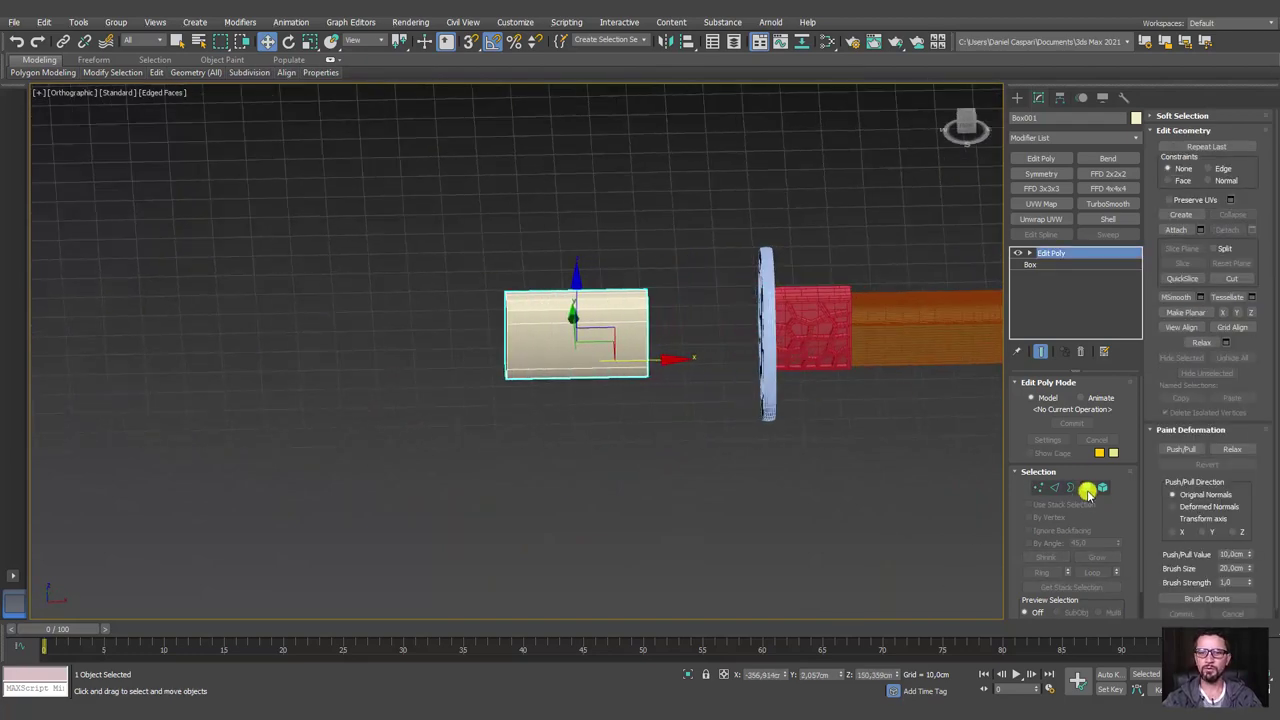
left_click(1087, 488)
left_click_drag(780, 455, 589, 200)
left_click_drag(620, 255, 727, 378)
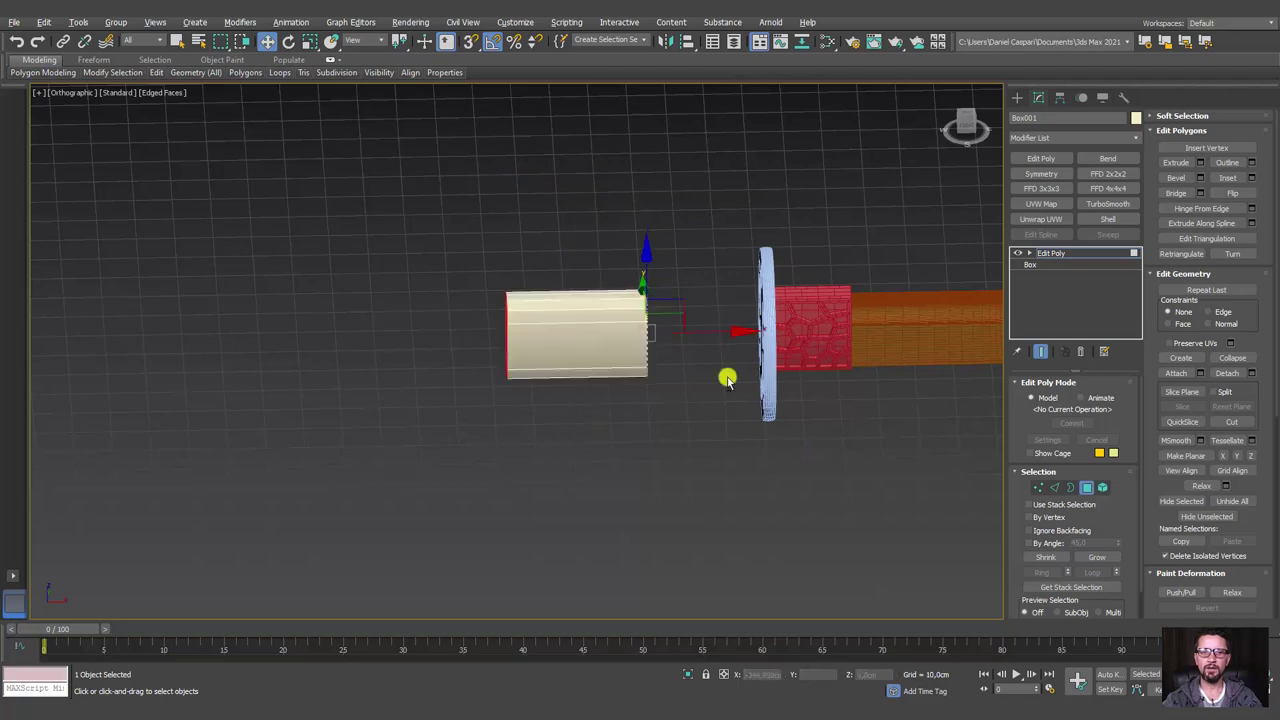
middle_click_drag(727, 378, 680, 362, "alt")
key("Delete")
Select the open border left at the handle's end in Border mode.
scroll(580, 392, "up", 3)
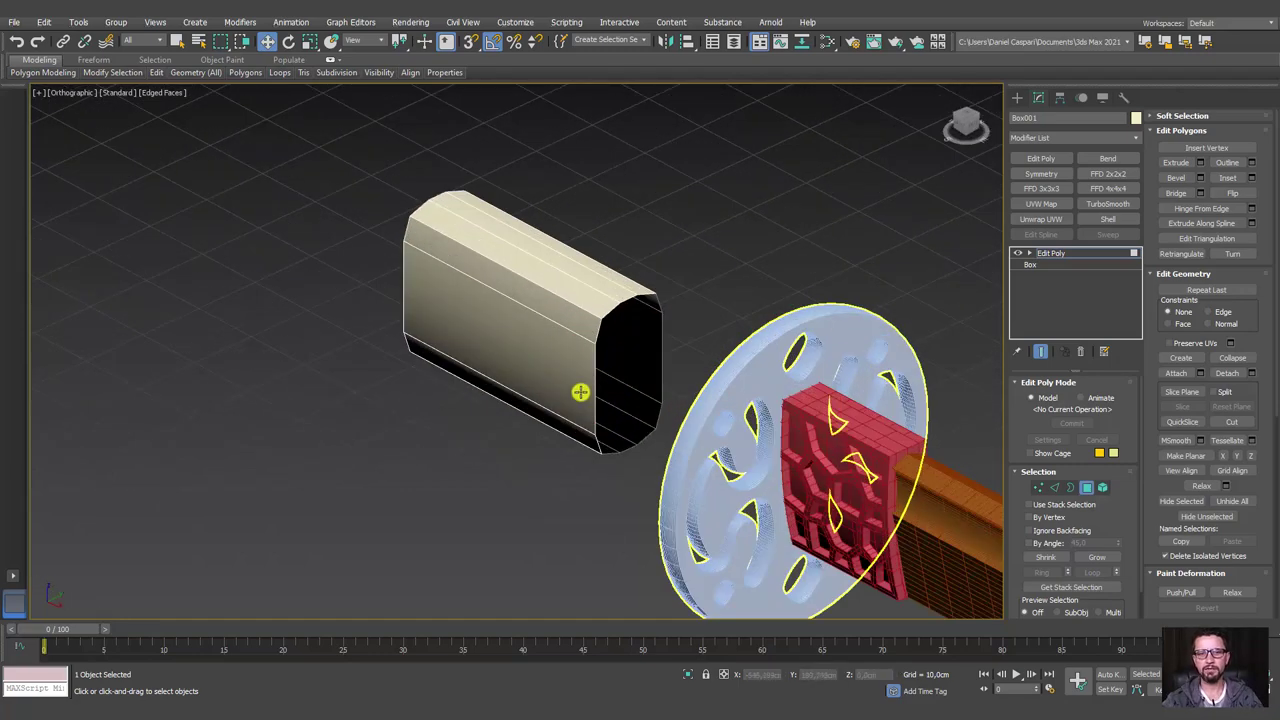
mouse_move(580, 392)
middle_mouse_down("alt")
mouse_move(683, 374)
mouse_move(660, 380)
middle_mouse_up("alt")
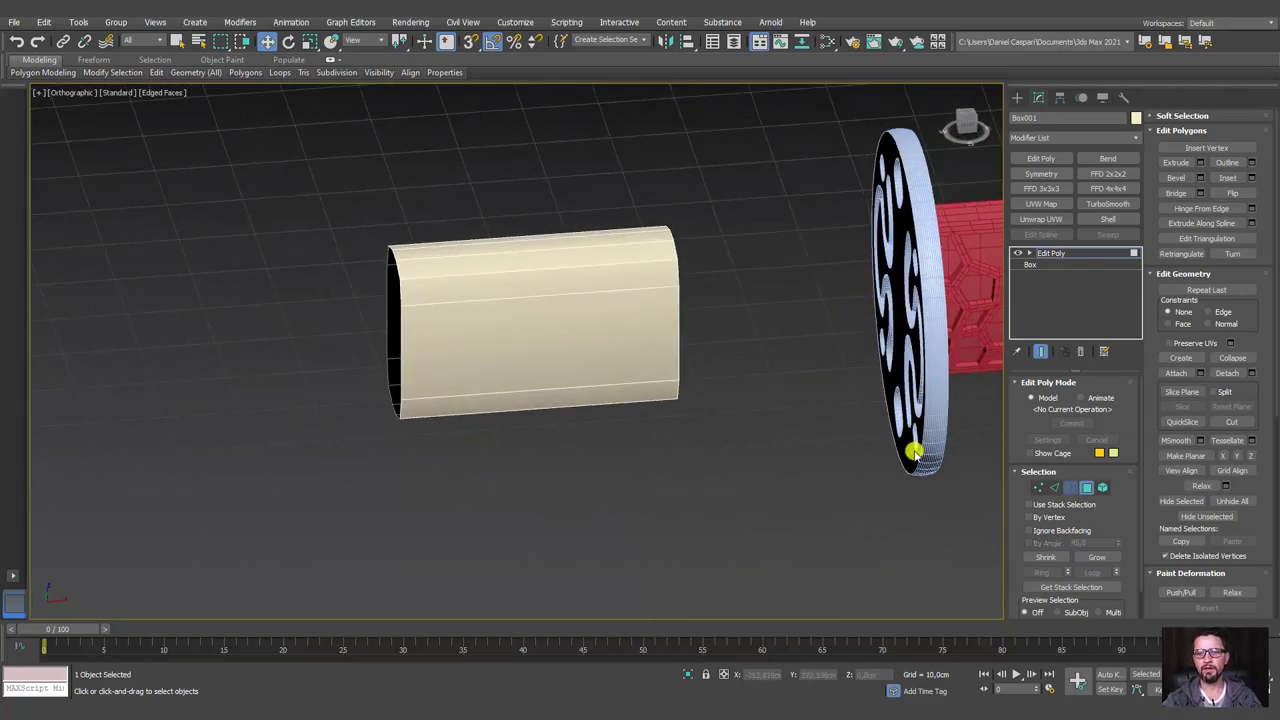
key("3")
left_click_drag(771, 500, 654, 323)
mouse_move(14, 602)
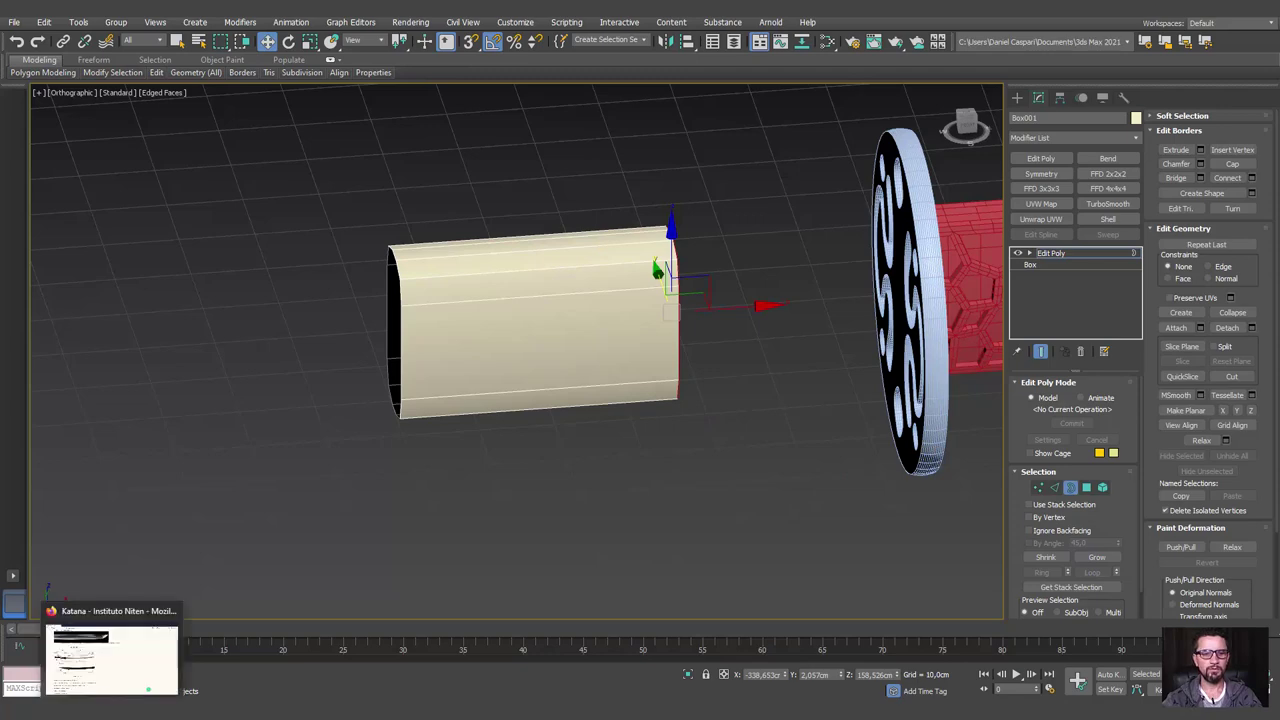
Bring up the katana reference collage in Photoshop and zoom in on the handle-wrap and guard-collar photos.
left_click(14, 645)
scroll(875, 468, "down", 1)
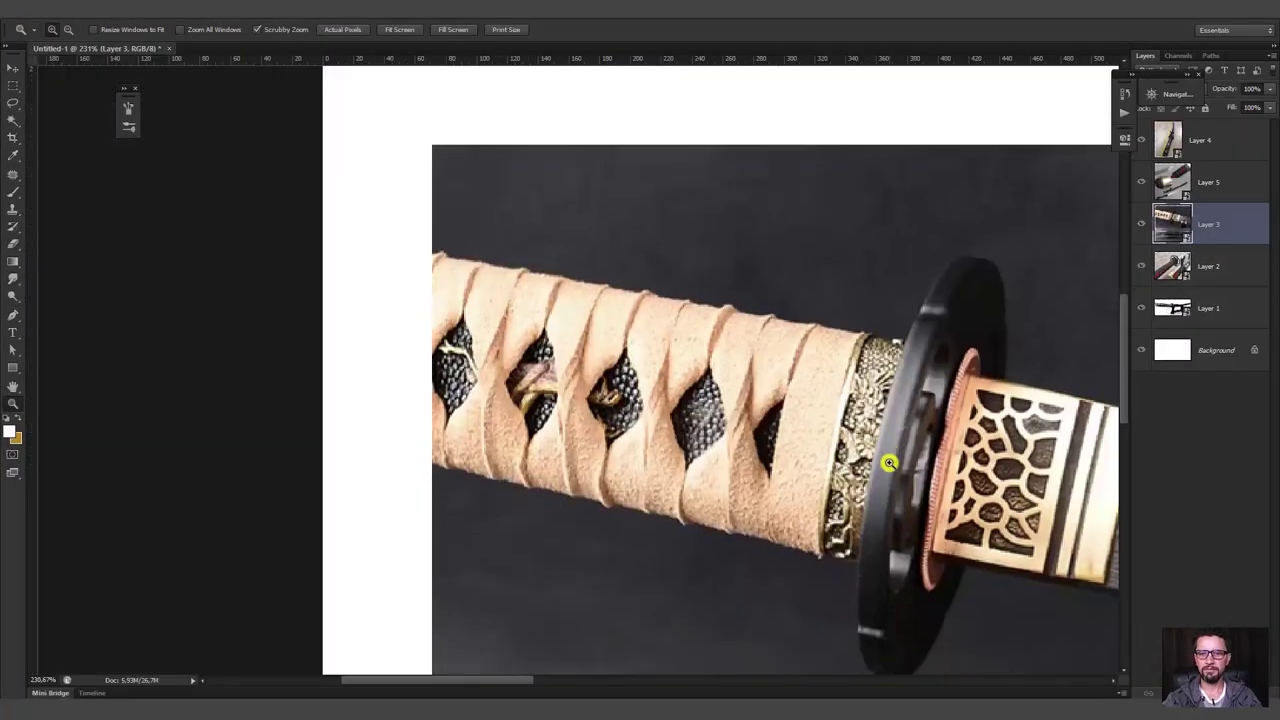
scroll(960, 400, "down", 1)
scroll(1100, 310, "down", 1)
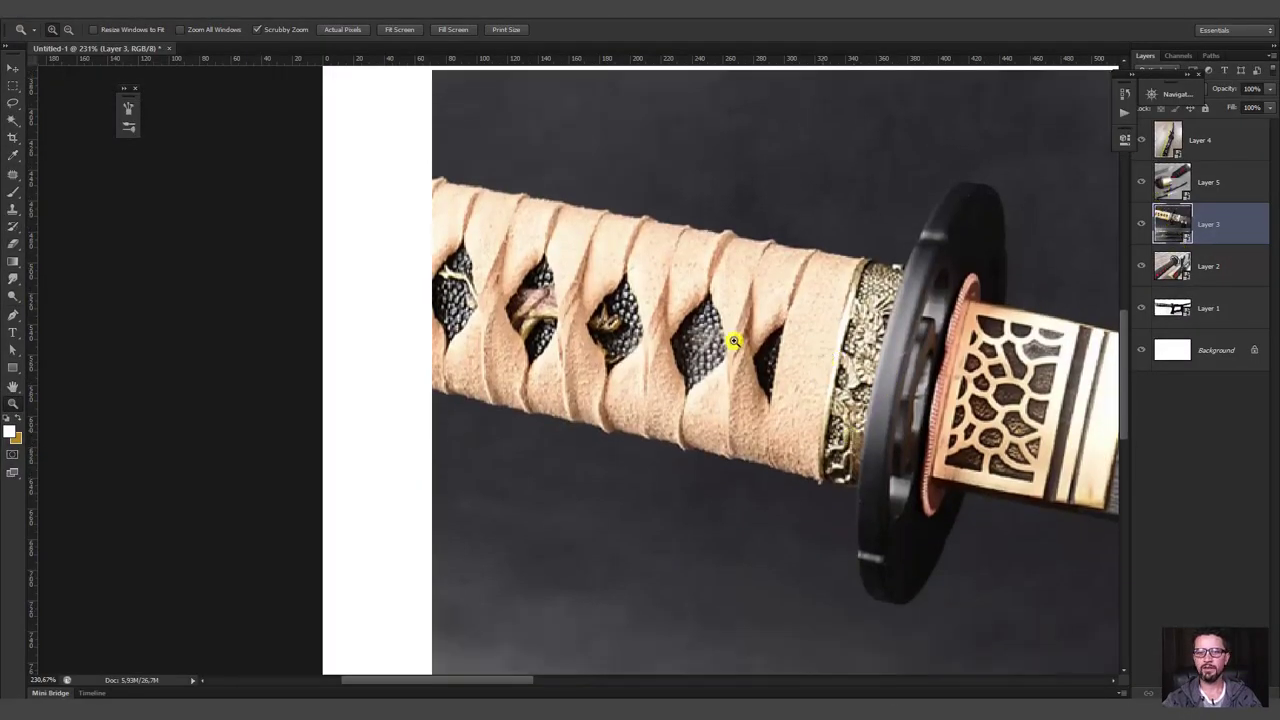
left_click_drag(805, 381, 533, 183)
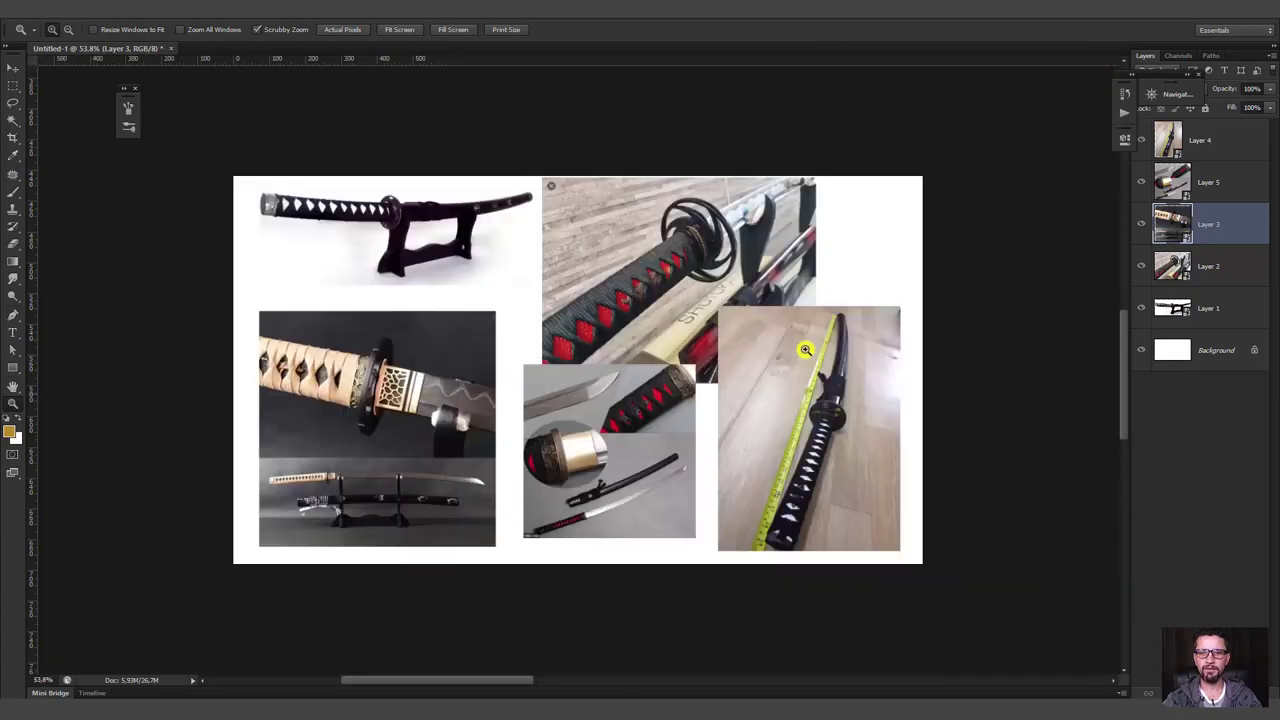
mouse_move(377, 213)
left_mouse_down()
mouse_move(477, 354)
mouse_move(531, 306)
left_mouse_up()
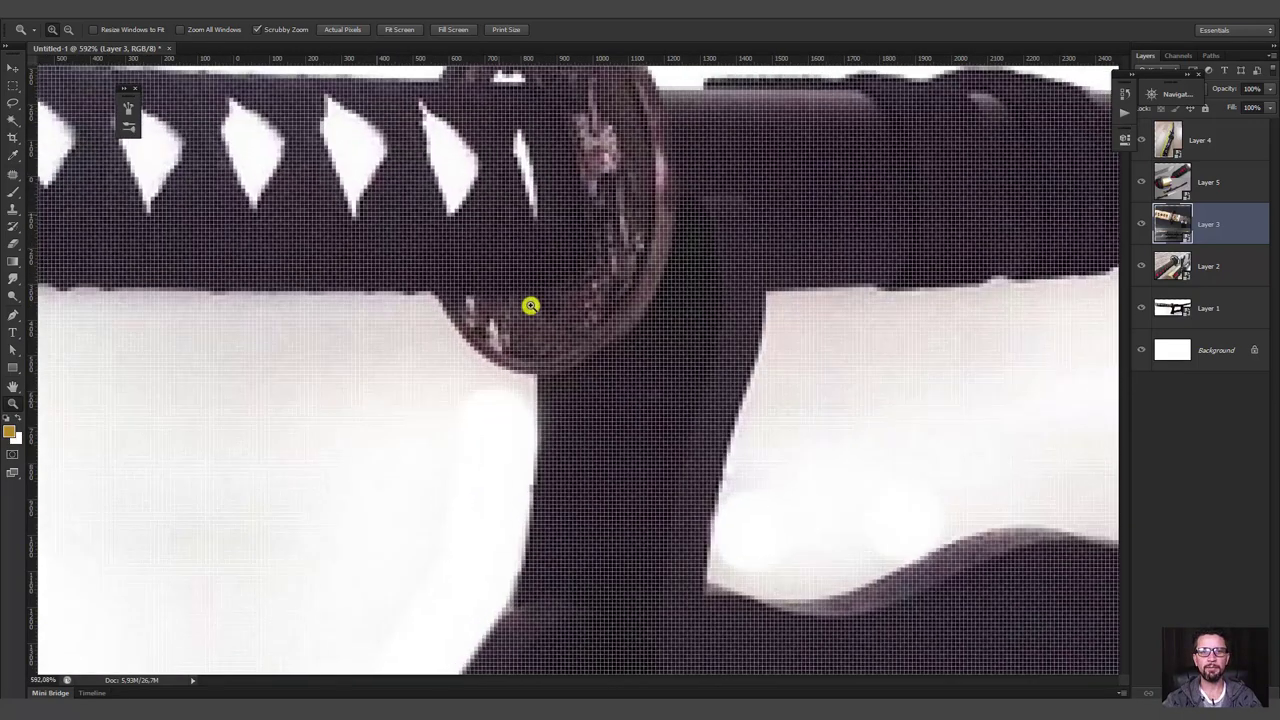
left_click_drag(609, 283, 477, 169)
mouse_move(651, 434)
left_mouse_down()
mouse_move(701, 133)
mouse_move(660, 326)
left_mouse_up()
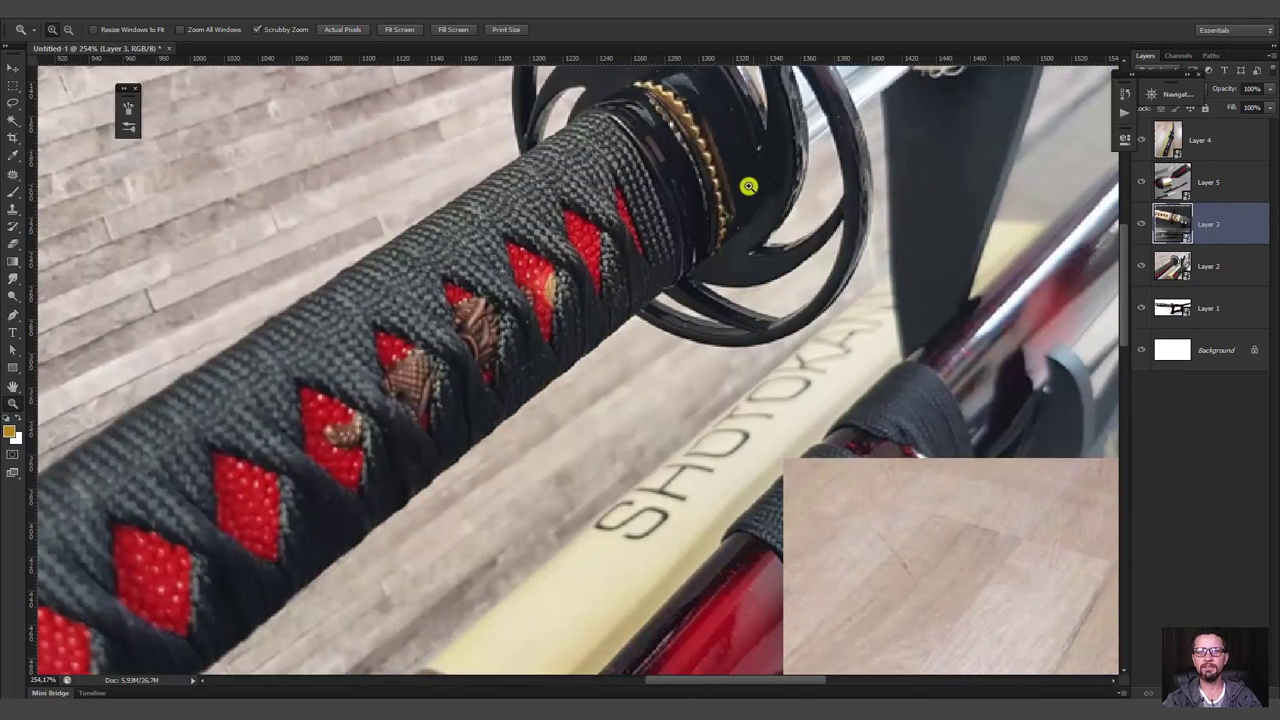
mouse_move(746, 183)
left_mouse_down()
mouse_move(749, 320)
mouse_move(733, 332)
mouse_move(686, 223)
left_mouse_up()
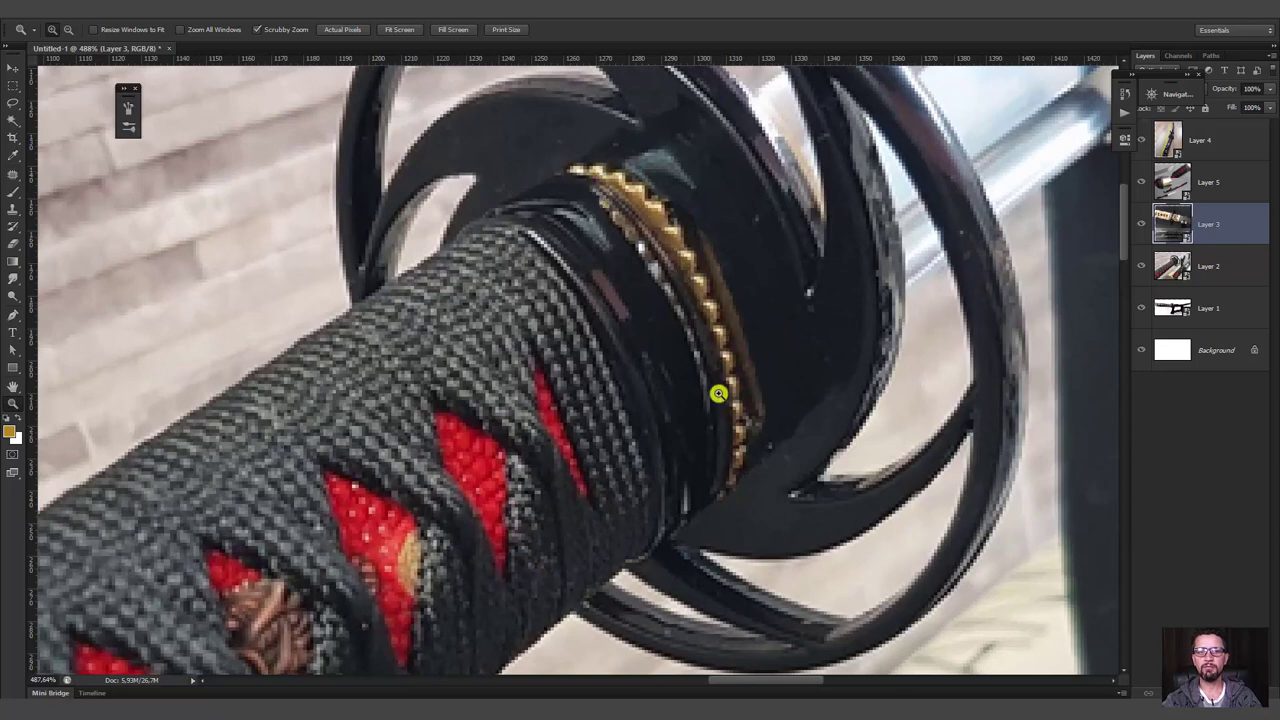
left_click_drag(725, 447, 607, 291)
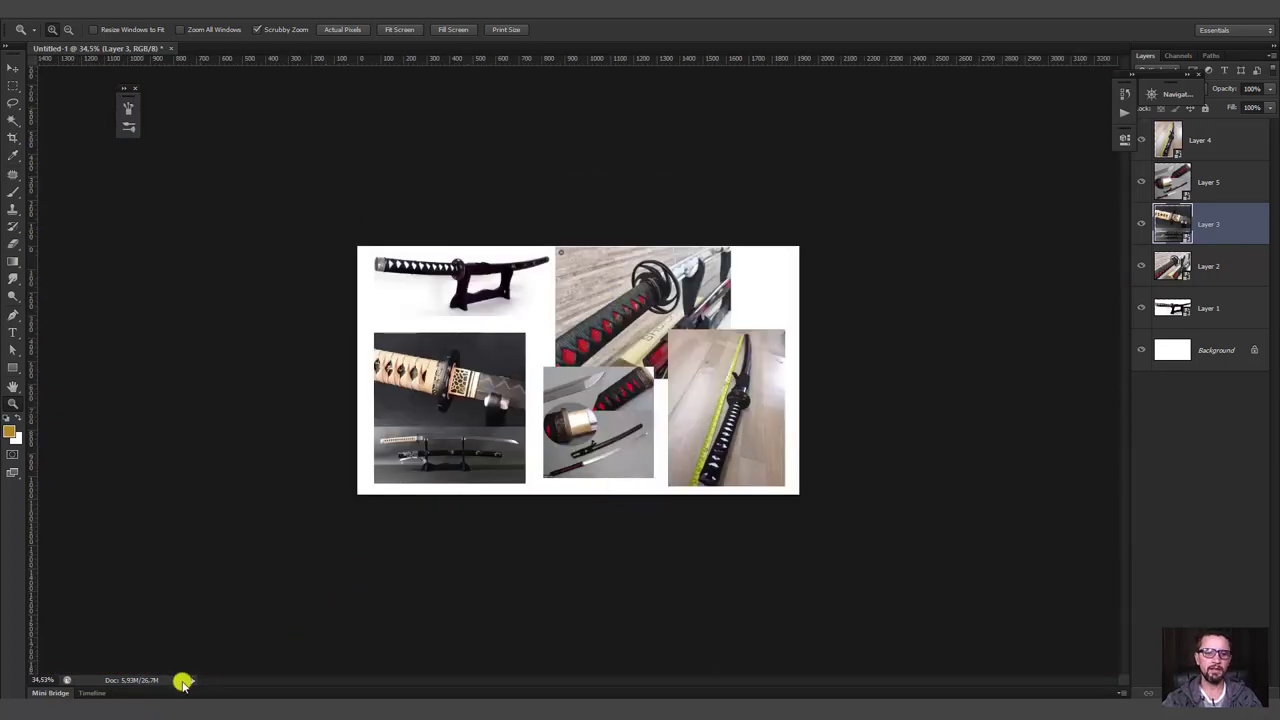
Move the handle toward the guard and push its front open border into the guard.
left_click(183, 683)
middle_click_drag(651, 360, 705, 380, "alt")
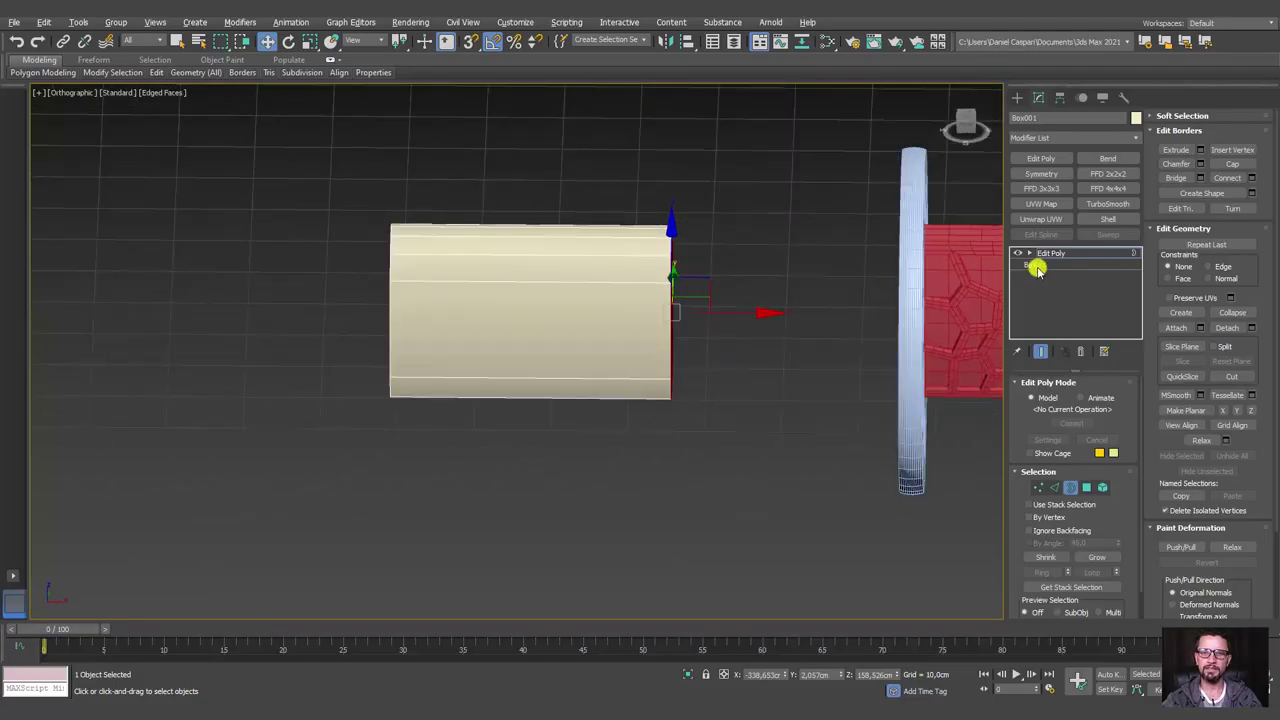
left_click(1055, 257)
left_click_drag(594, 370, 803, 407)
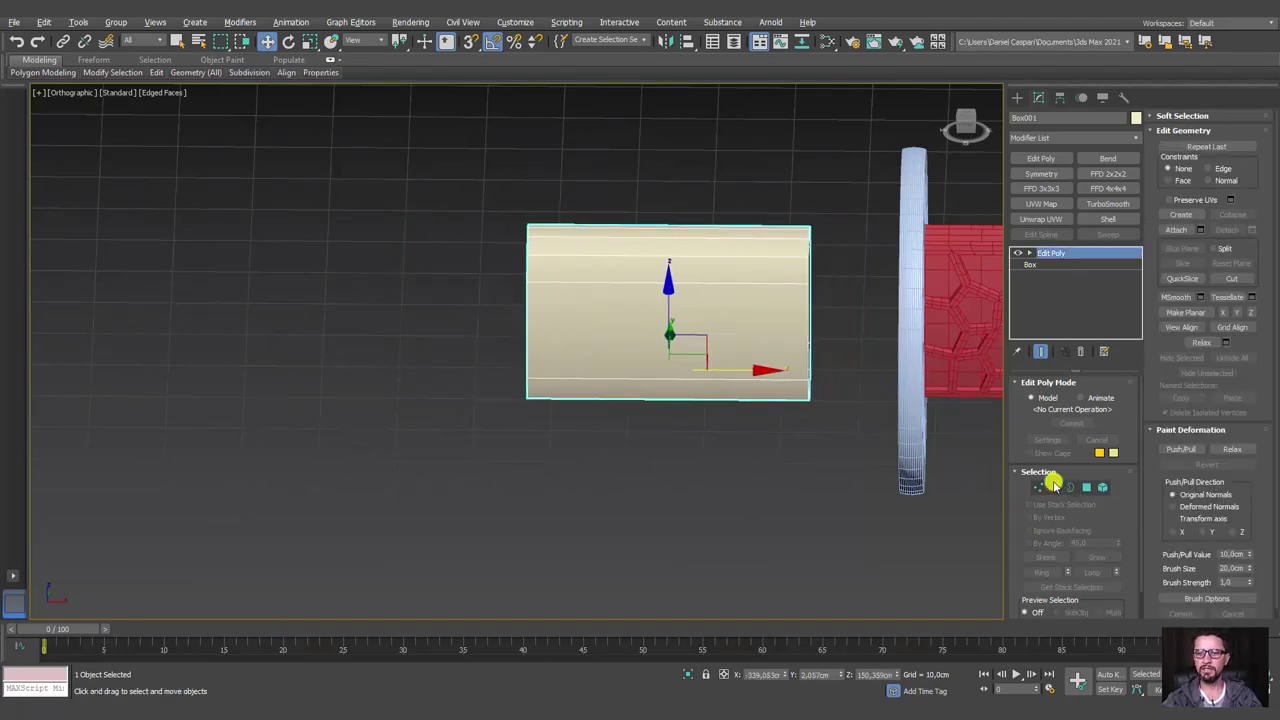
left_click(1068, 486)
left_click_drag(957, 471, 771, 334)
mouse_move(771, 334)
middle_mouse_down("alt")
mouse_move(777, 314)
mouse_move(746, 291)
mouse_move(811, 307)
middle_mouse_up("alt")
left_click_drag(828, 296, 836, 296)
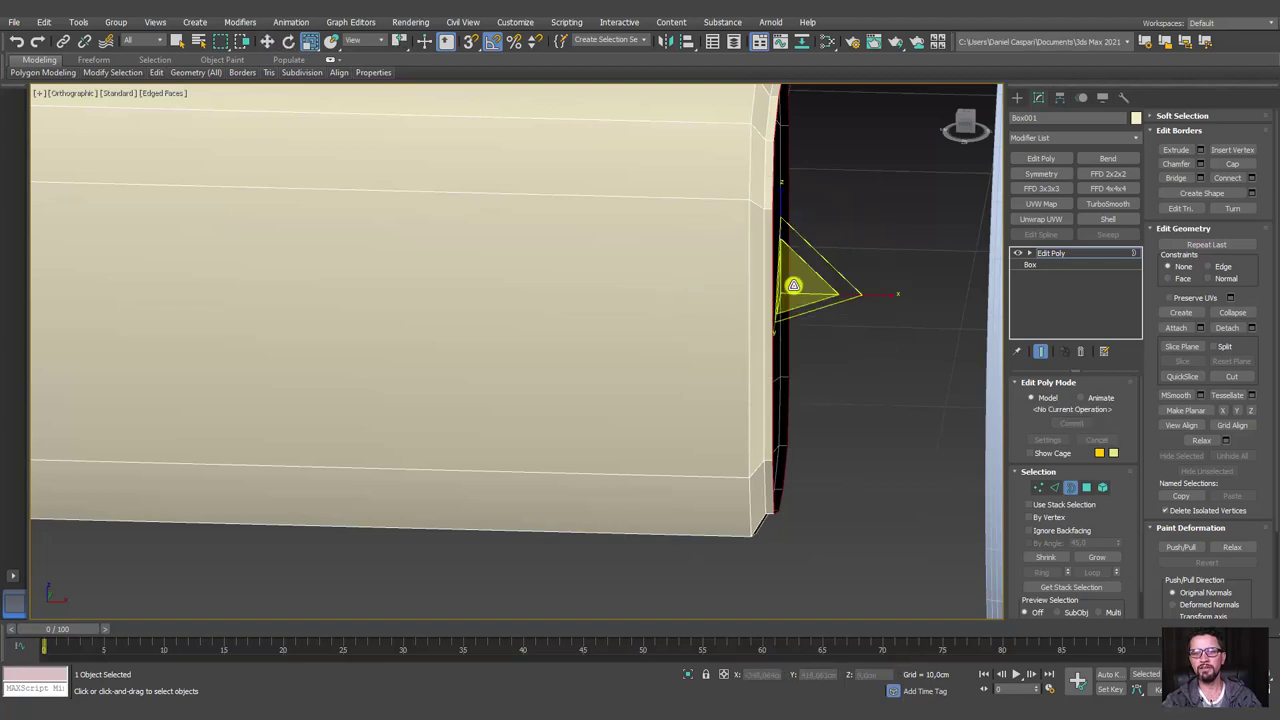
mouse_move(838, 296)
left_mouse_down()
mouse_move(883, 294)
mouse_move(867, 298)
left_mouse_up()
key("shift+z")
key("shift+y")
scroll(867, 298, "down", 3)
Select the handle's back border and drag it left along X to lengthen the grip.
left_click(1063, 252)
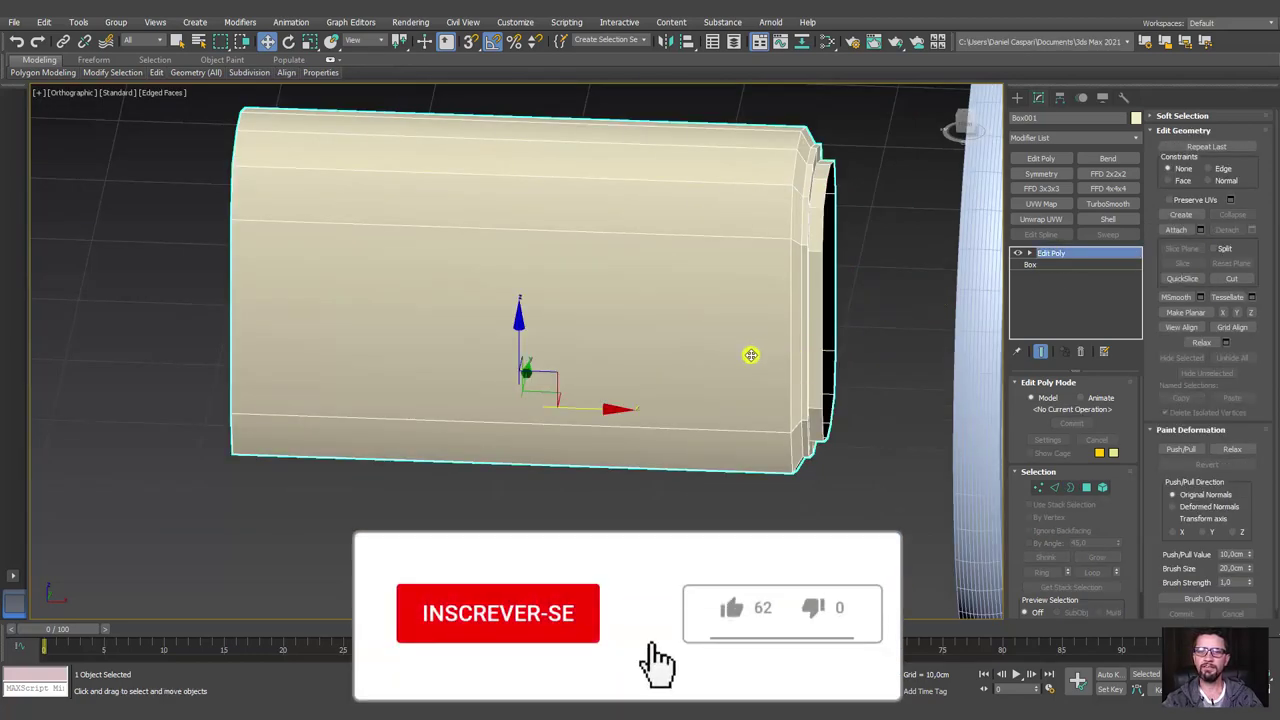
mouse_move(594, 405)
middle_mouse_down("alt")
mouse_move(720, 409)
mouse_move(600, 437)
mouse_move(629, 421)
middle_mouse_up("alt")
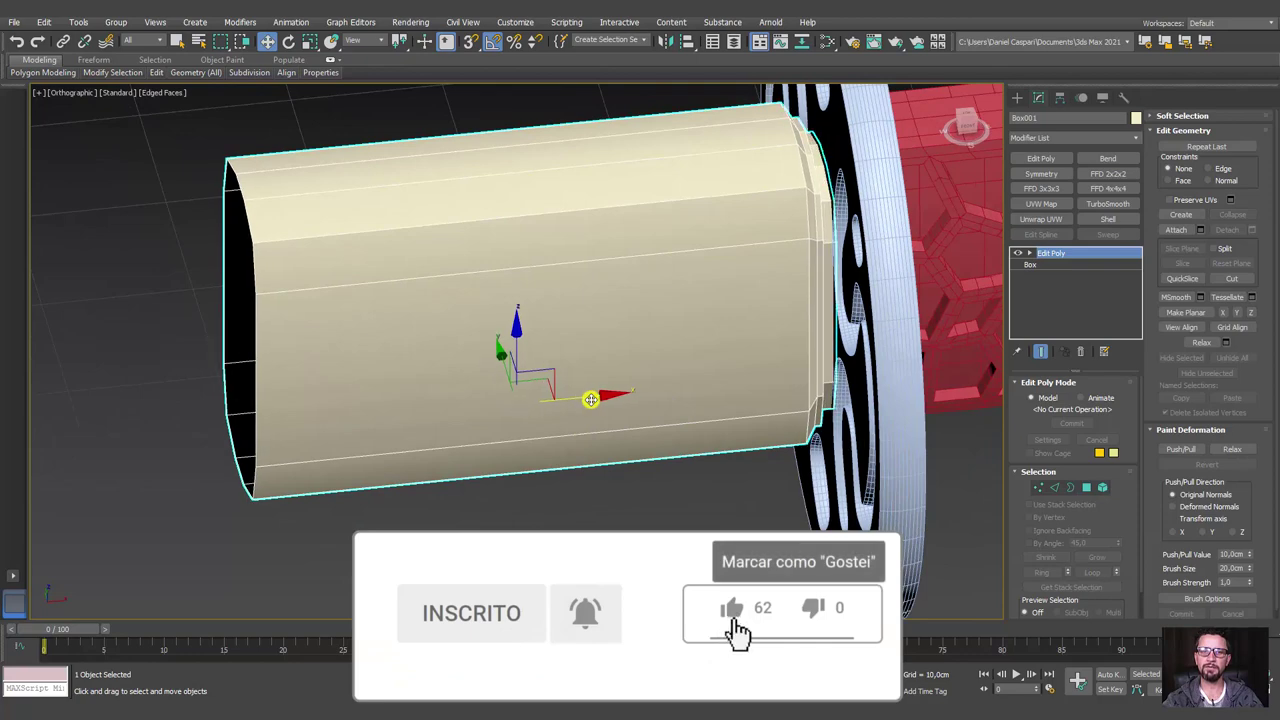
scroll(586, 397, "down", 5)
left_click(1066, 484)
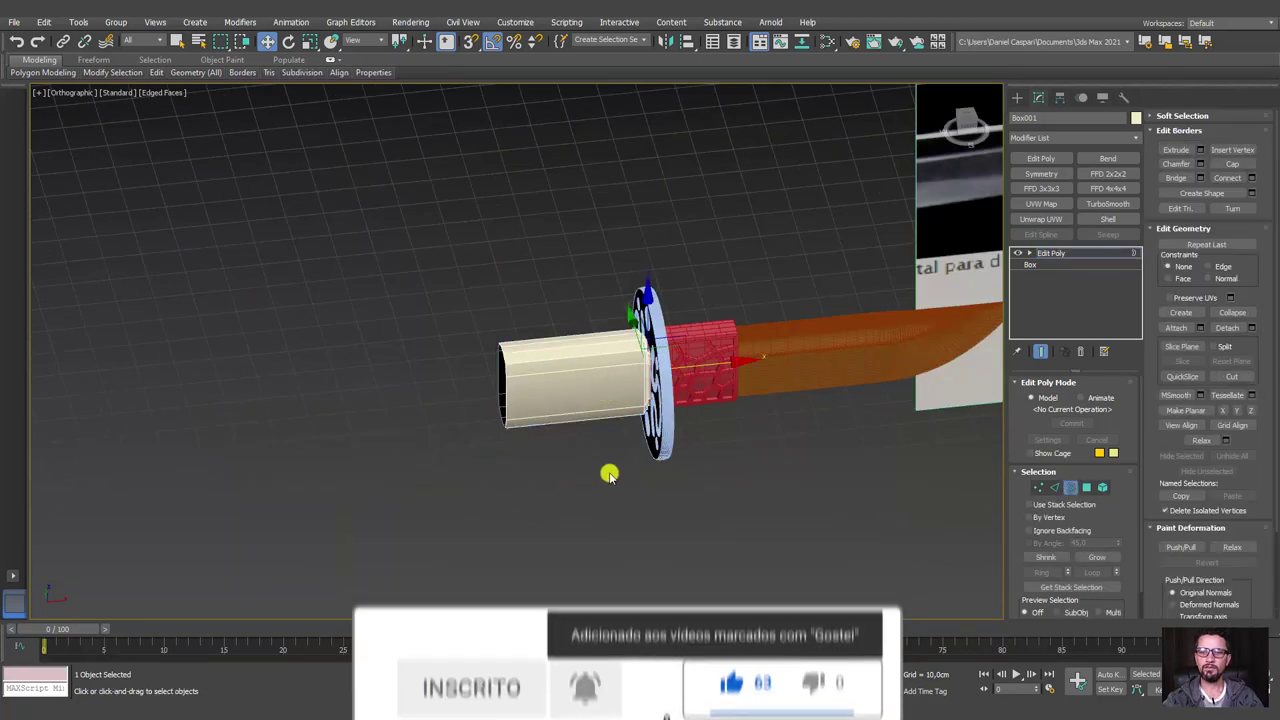
left_click(503, 422)
scroll(571, 420, "down", 2)
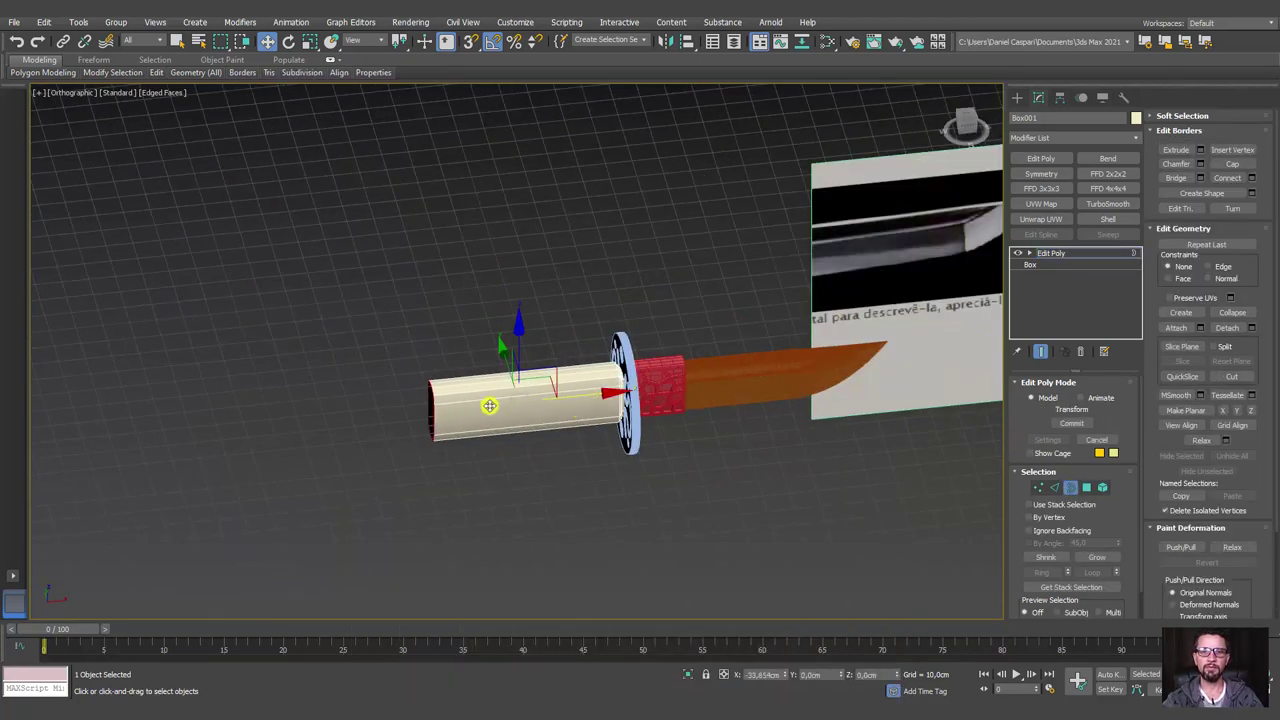
left_click_drag(463, 406, 173, 415)
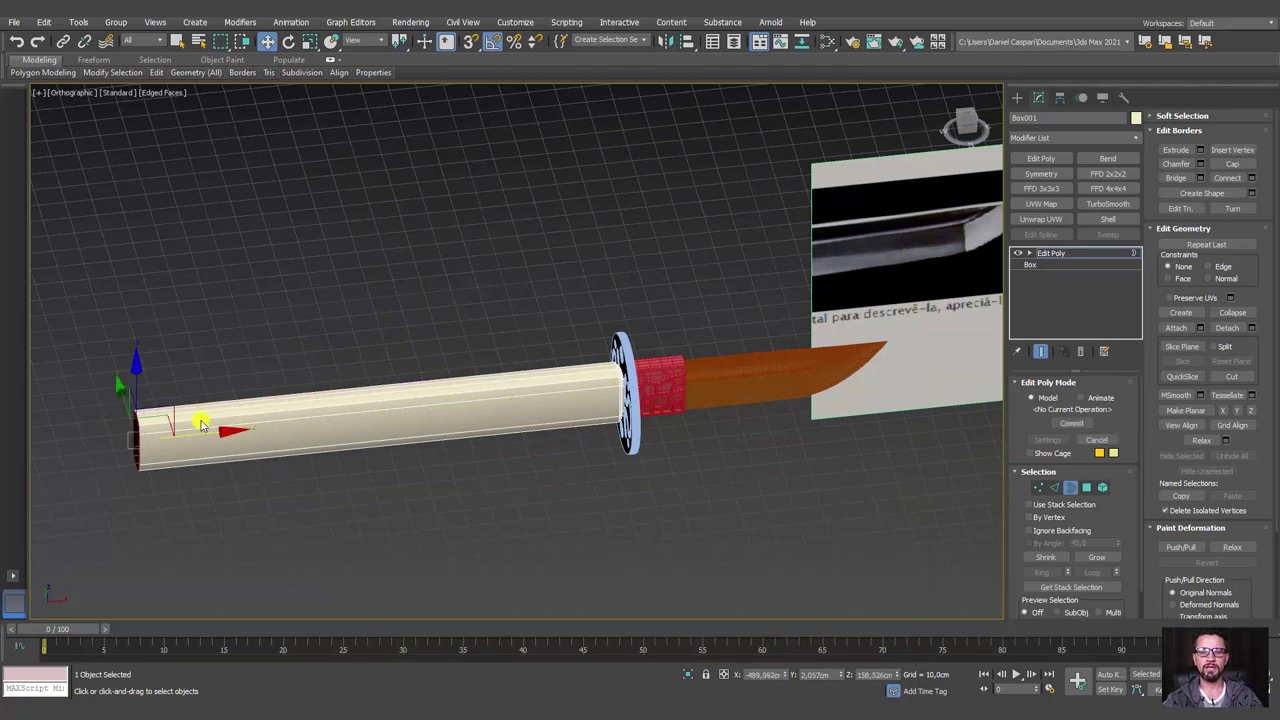
middle_click_drag(200, 425, 523, 360, "alt")
scroll(446, 380, "up", 2)
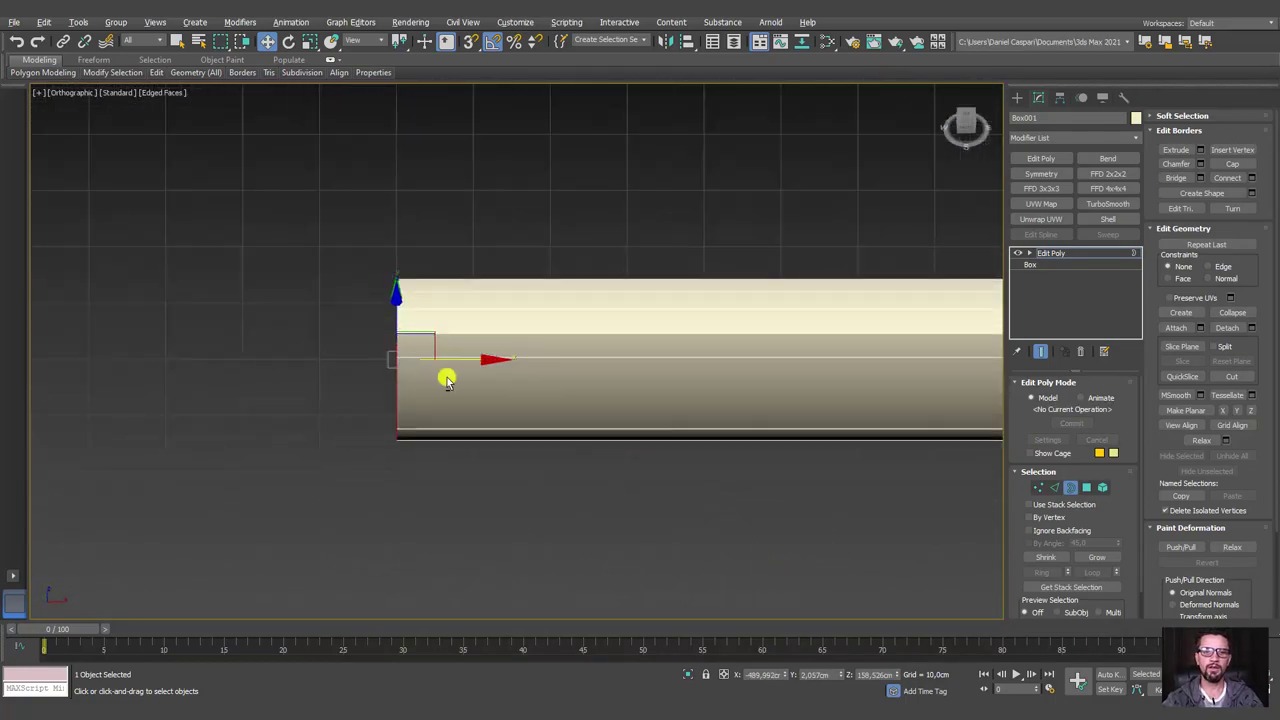
middle_click_drag(446, 380, 444, 345, "alt")
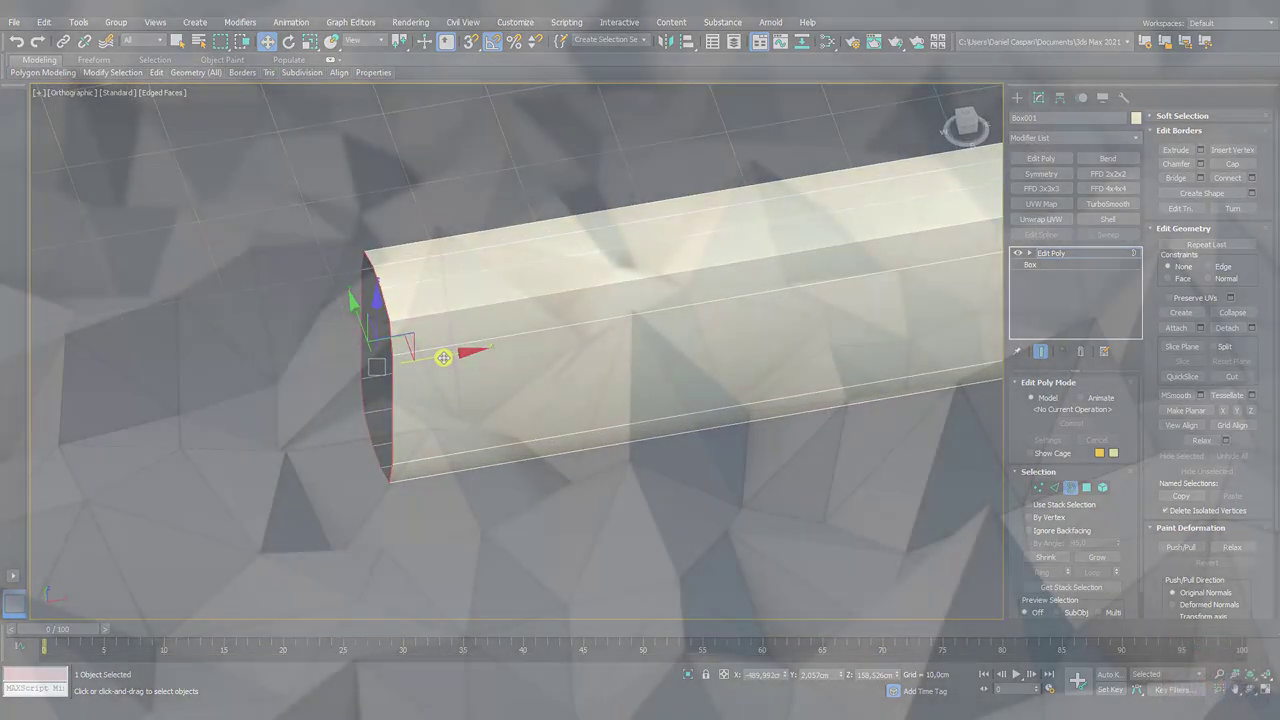